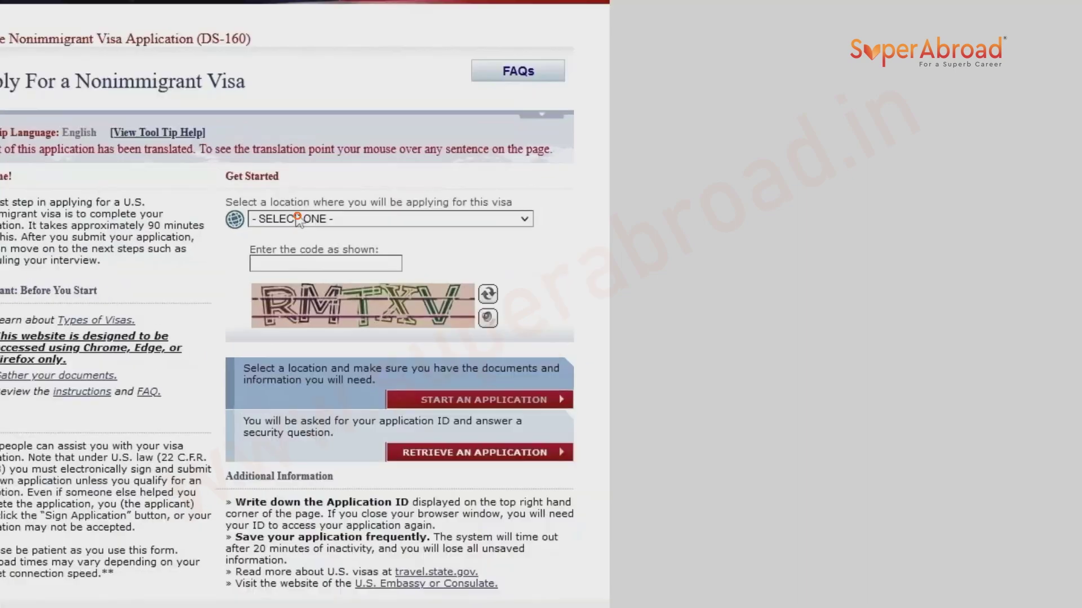
Select INDIA, HYDERABAD as the location, enter the verification code, and start a new application.
click(465, 196)
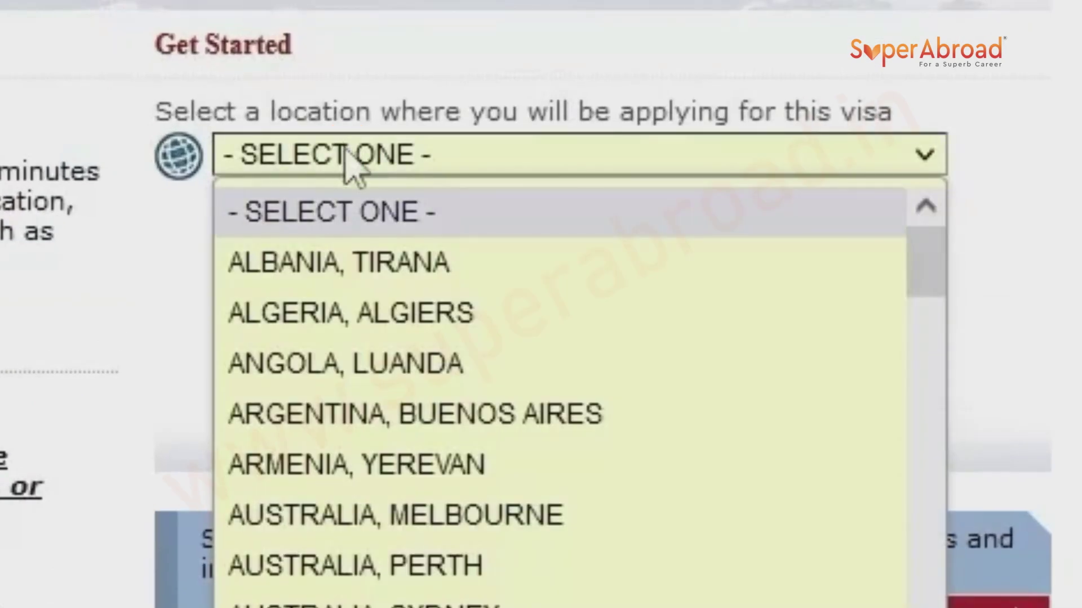
text(in)
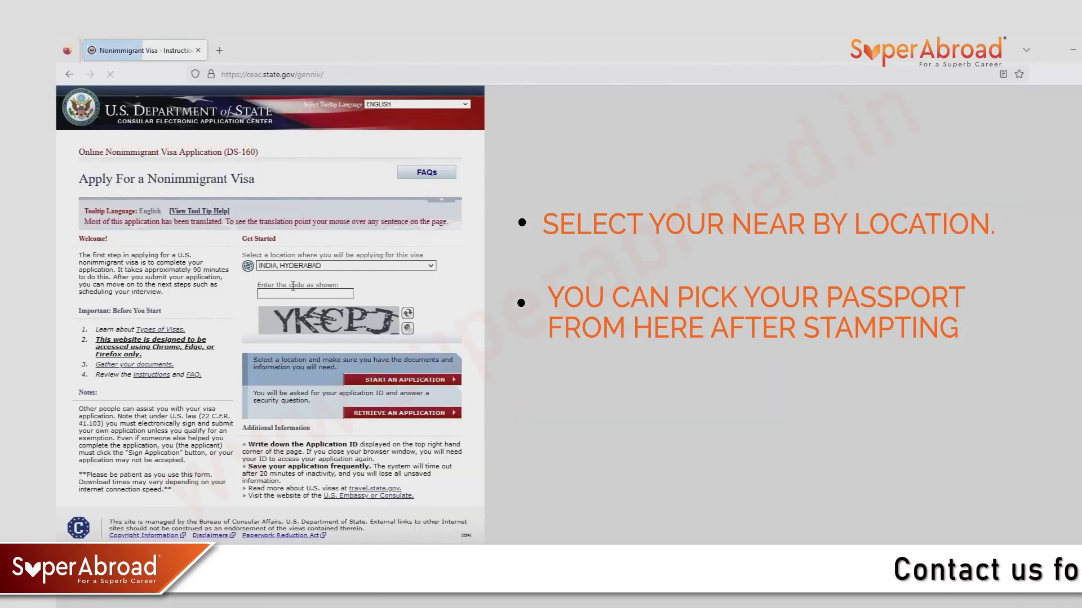
click(292, 294)
text(Y)
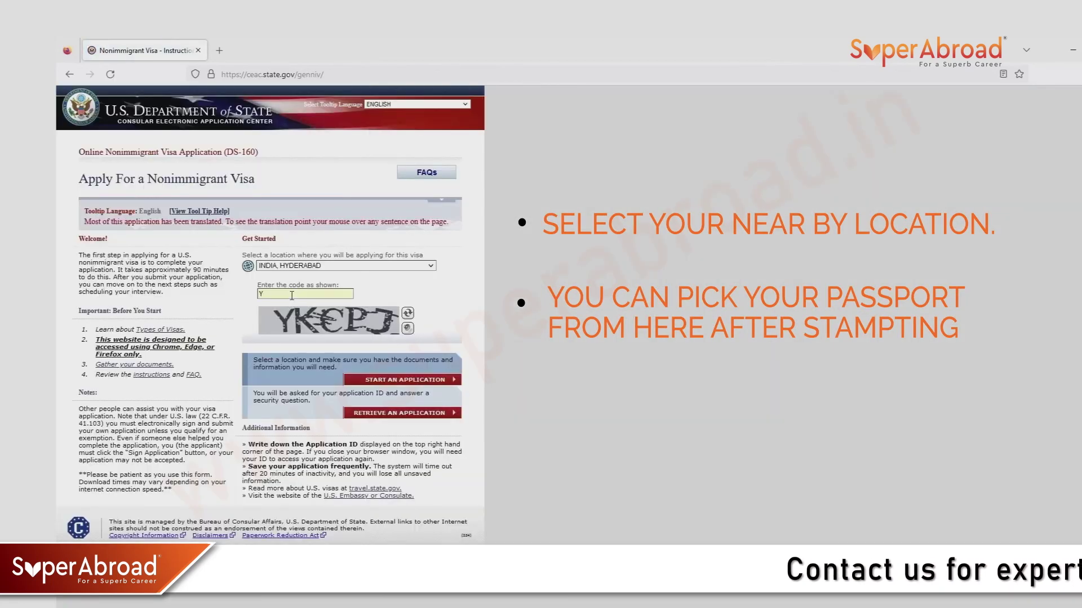
text(KC)
text(PJ)
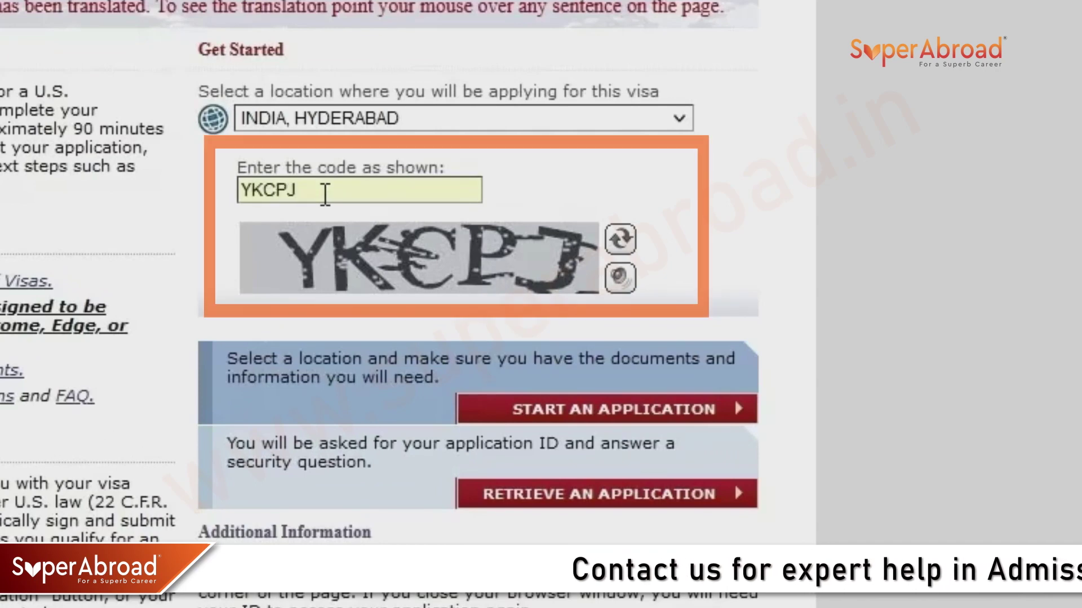
click(545, 410)
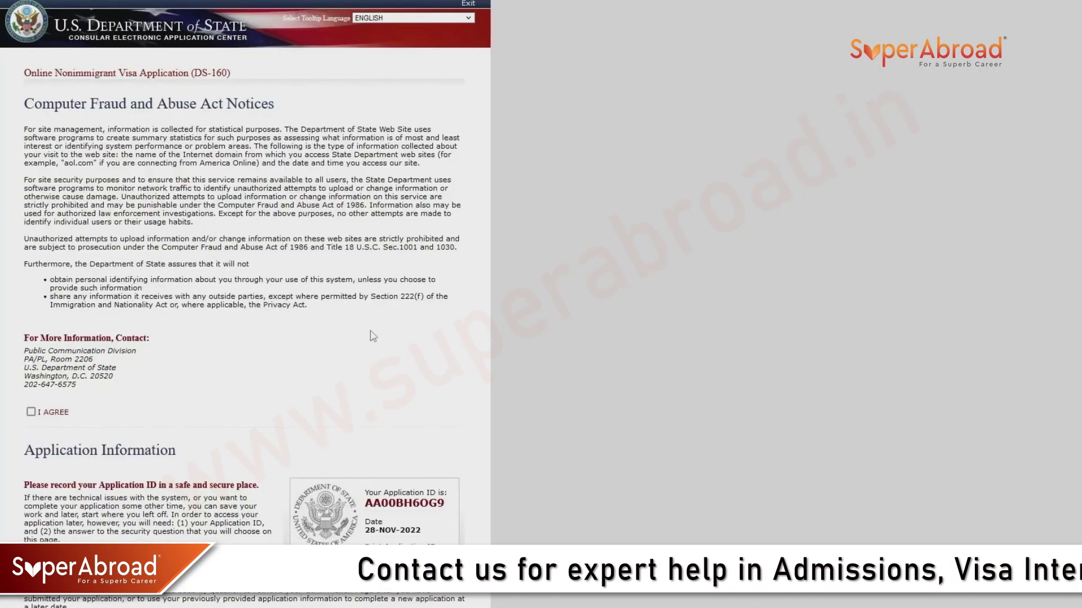
Open the Print Application ID popup from the Application Information section.
scroll(116, 398, down, 2)
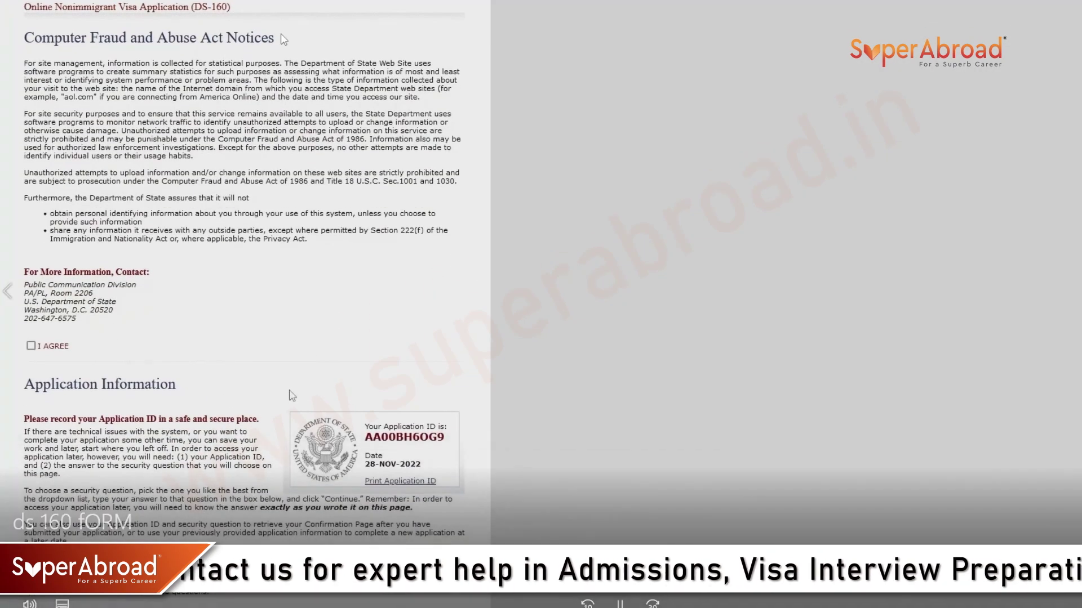
scroll(292, 396, down, 4)
click(405, 350)
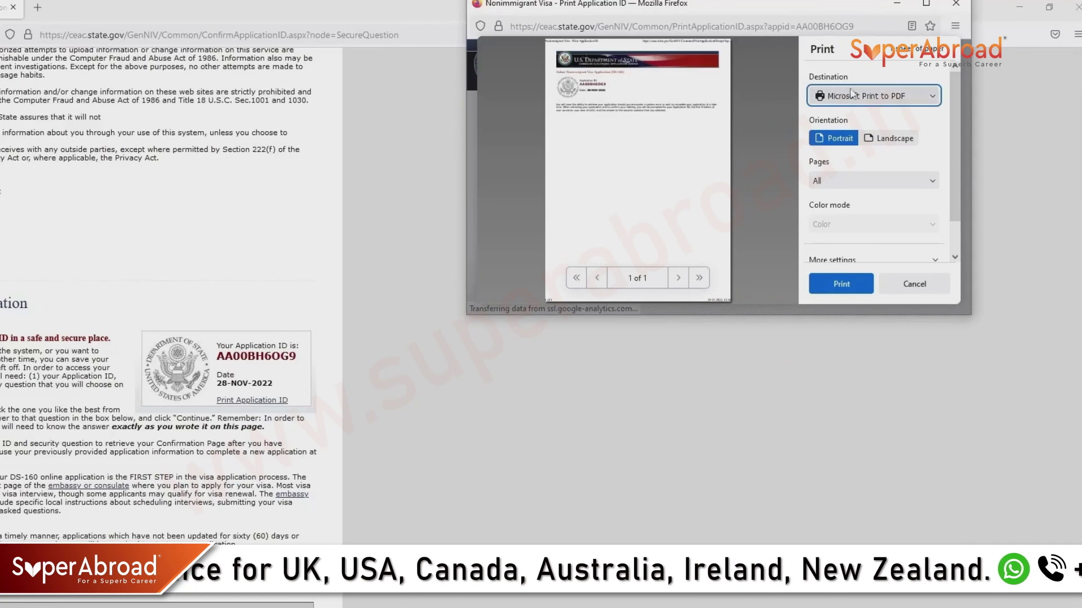
Save the Application ID page as a PDF with 'Demo' prefixed to the file name.
click(865, 101)
click(834, 113)
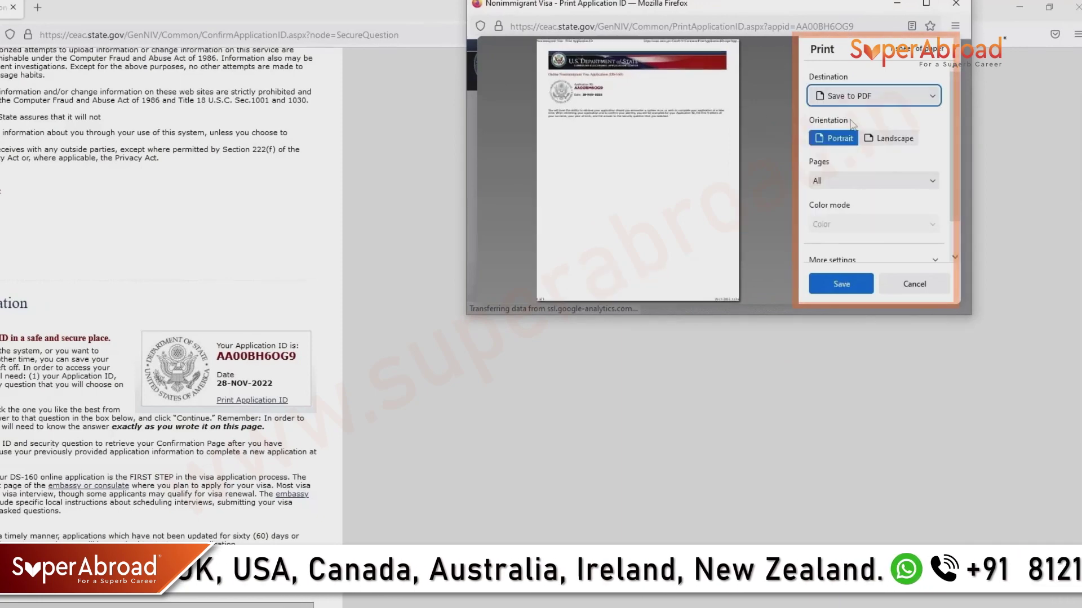
click(841, 285)
key(Home)
text(Demo)
Confirm the save, accept the notice, and answer the first-job city security question.
click(1003, 344)
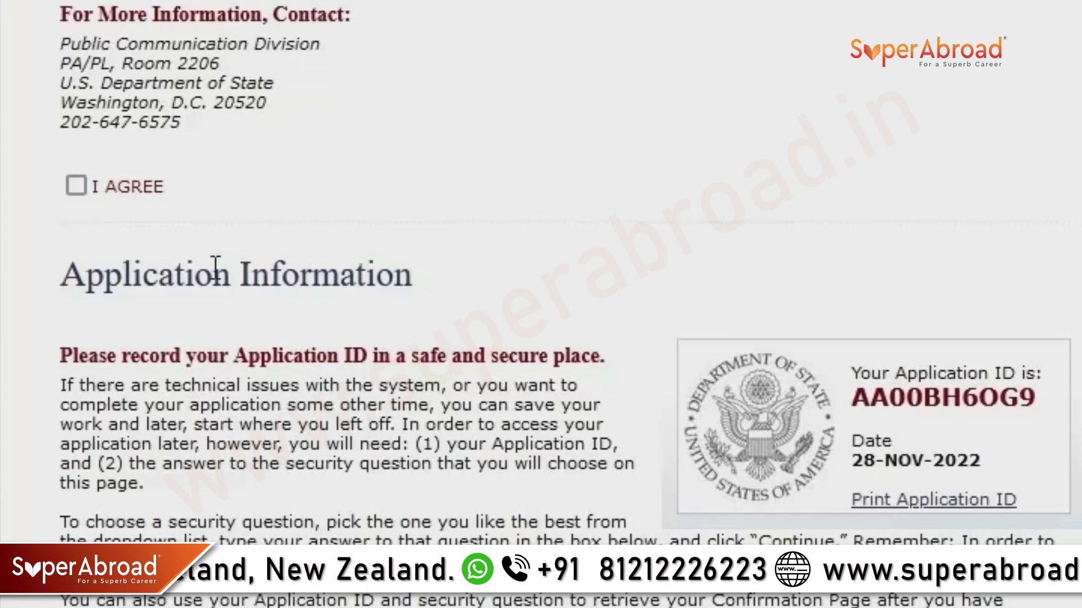
click(76, 185)
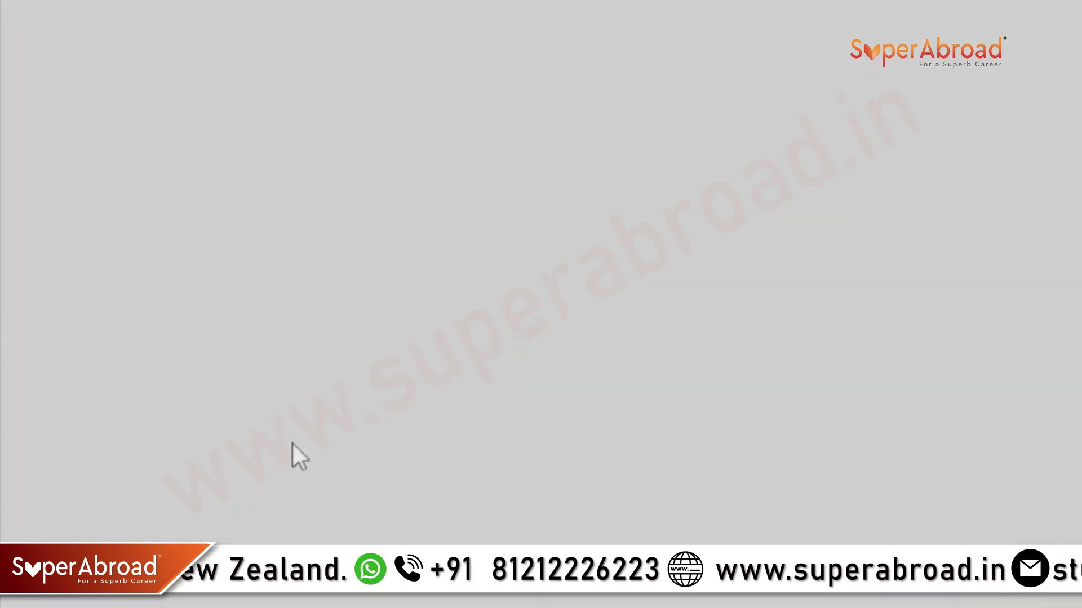
scroll(293, 456, down, 10)
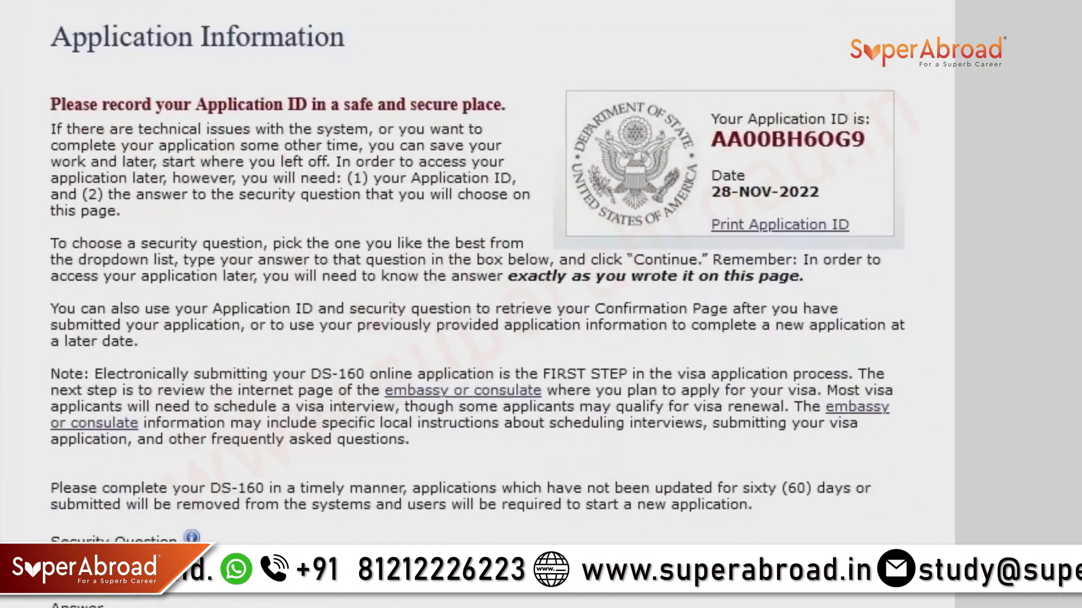
click(252, 450)
scroll(237, 417, down, 1)
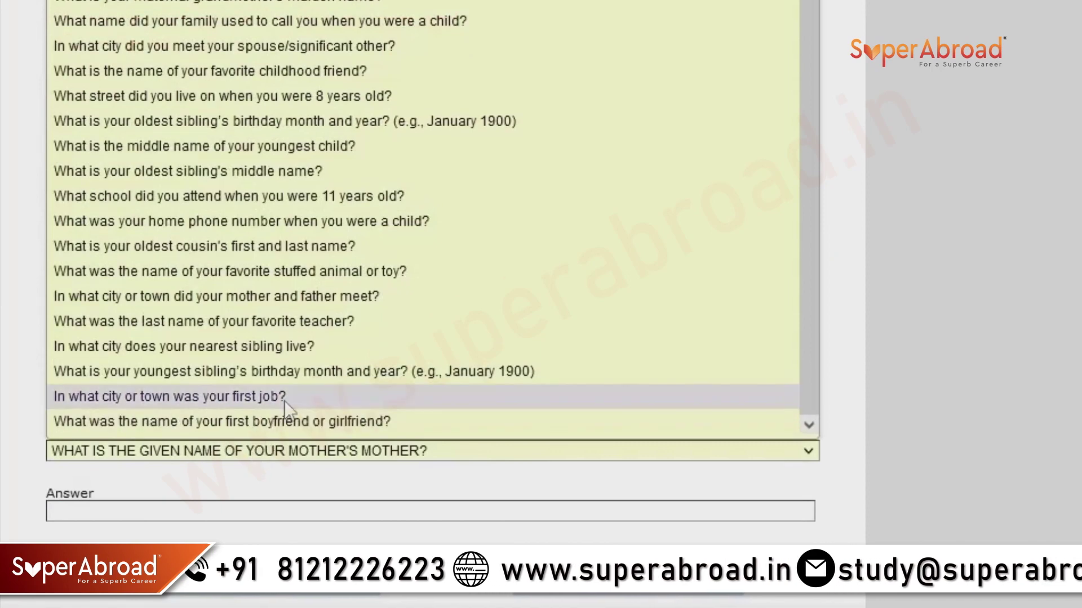
click(237, 394)
click(235, 509)
text(H)
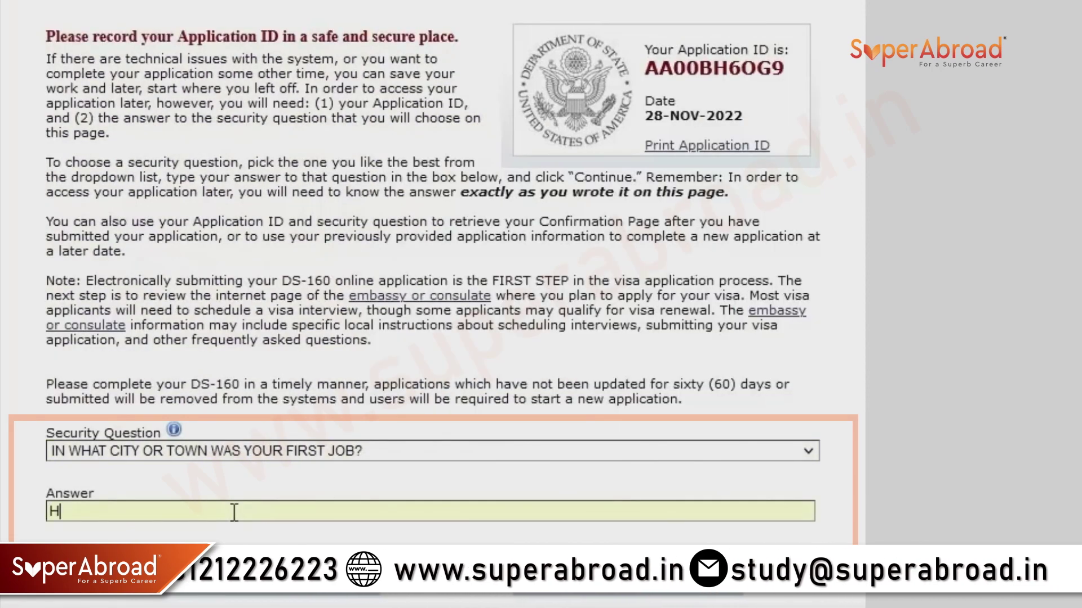
text(YDERABAD)
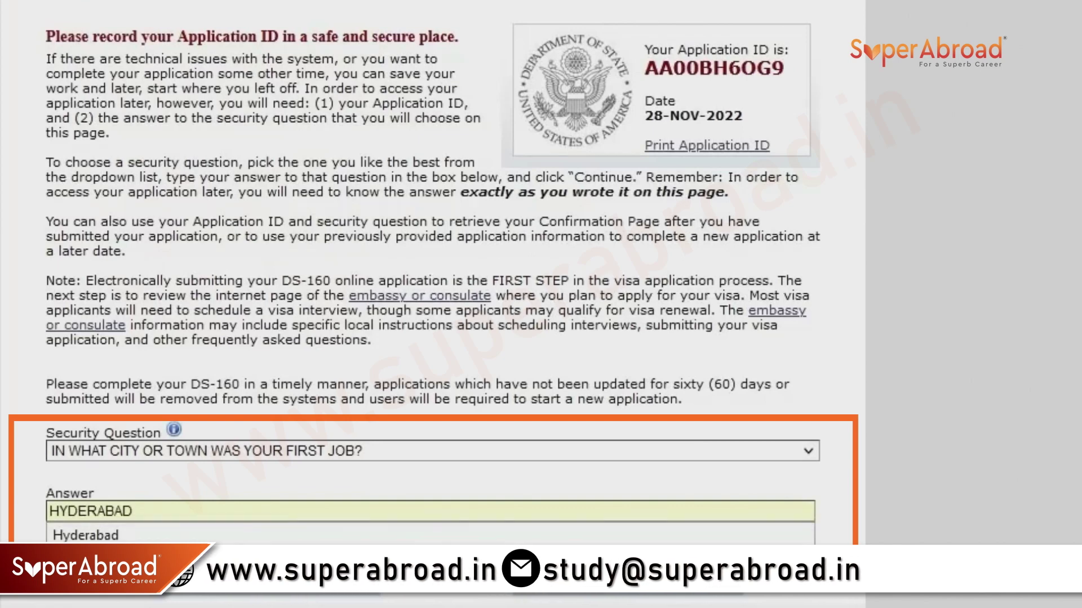
key(Tab)
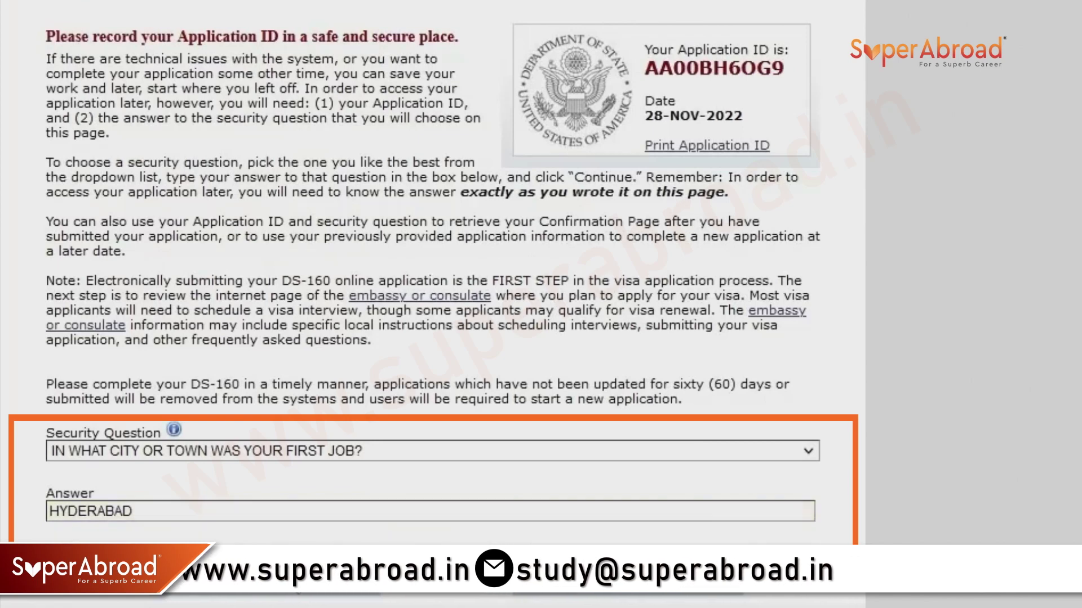
click(299, 597)
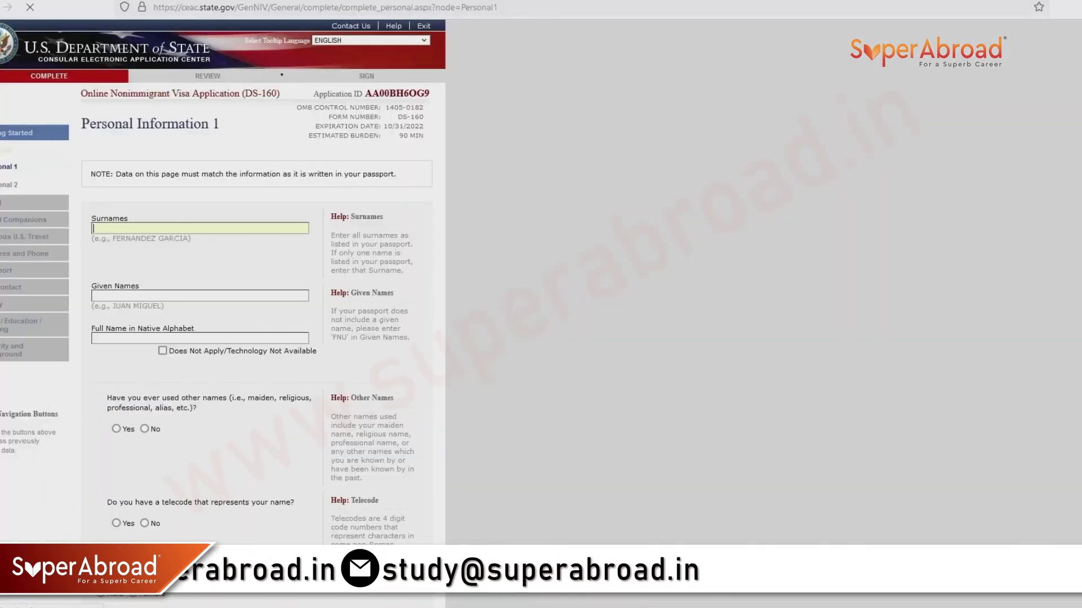
Enter the applicant's surname and given names as shown in the passport.
click(194, 232)
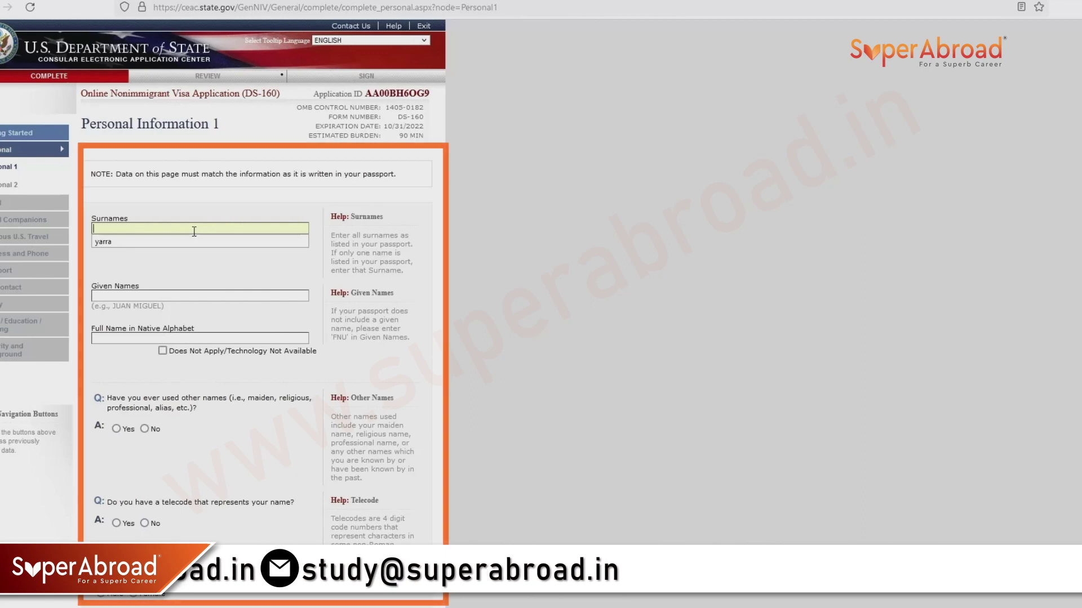
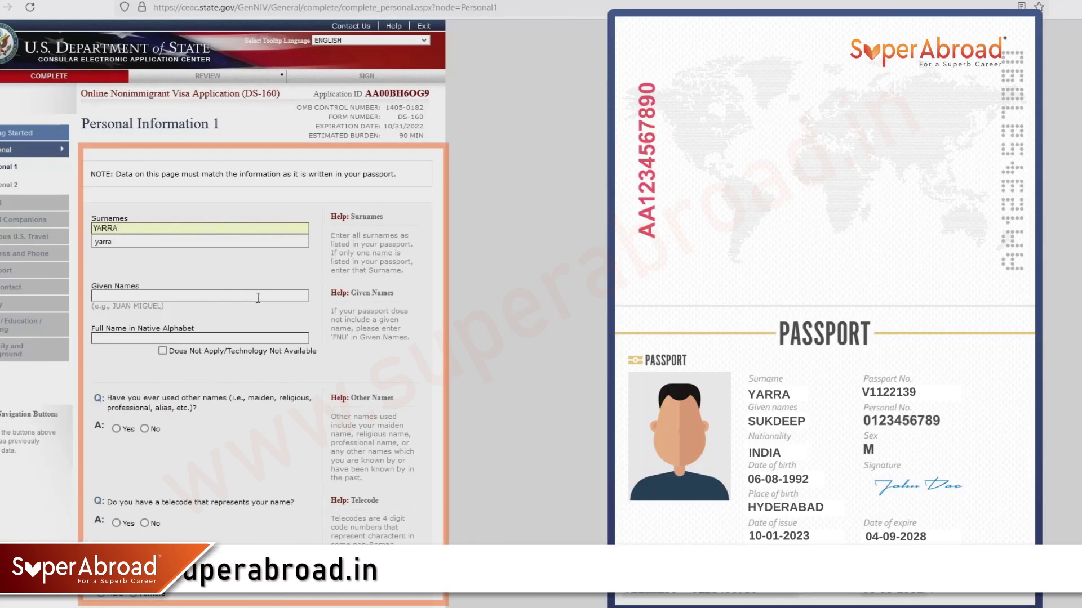
click(258, 298)
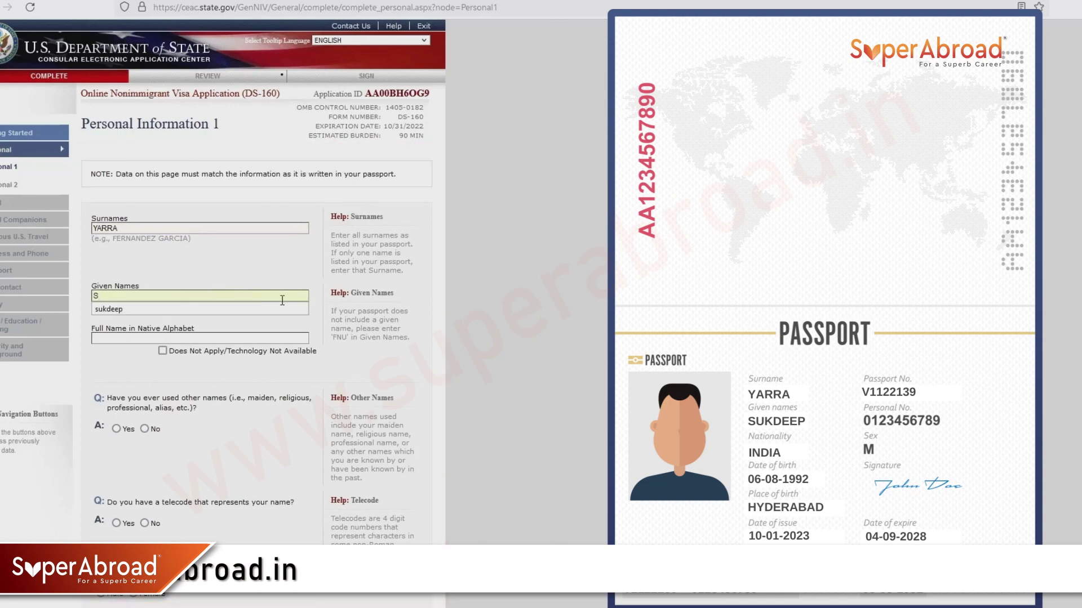
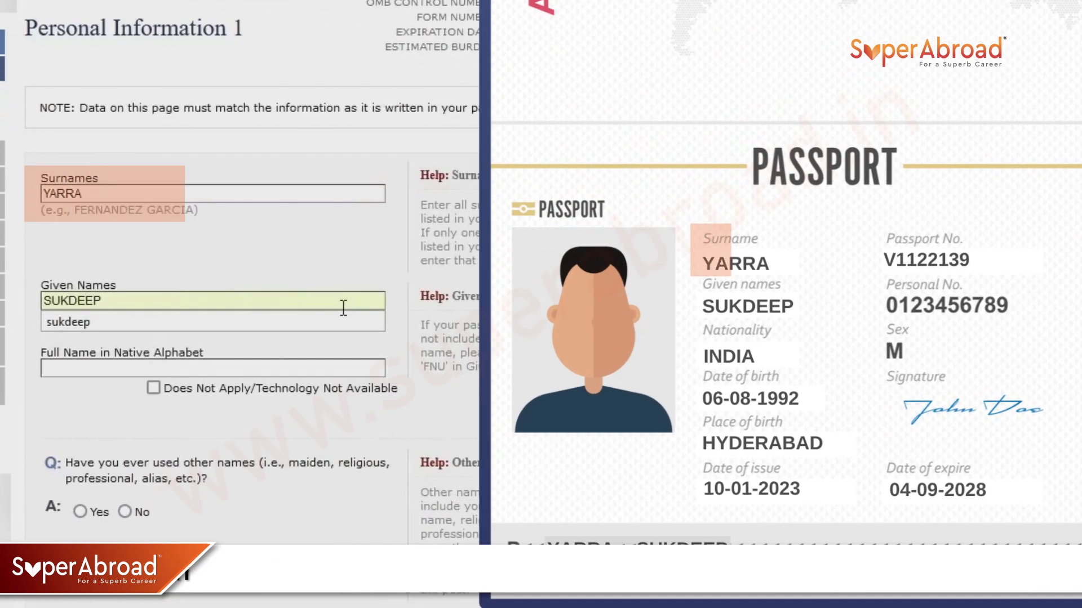
click(200, 326)
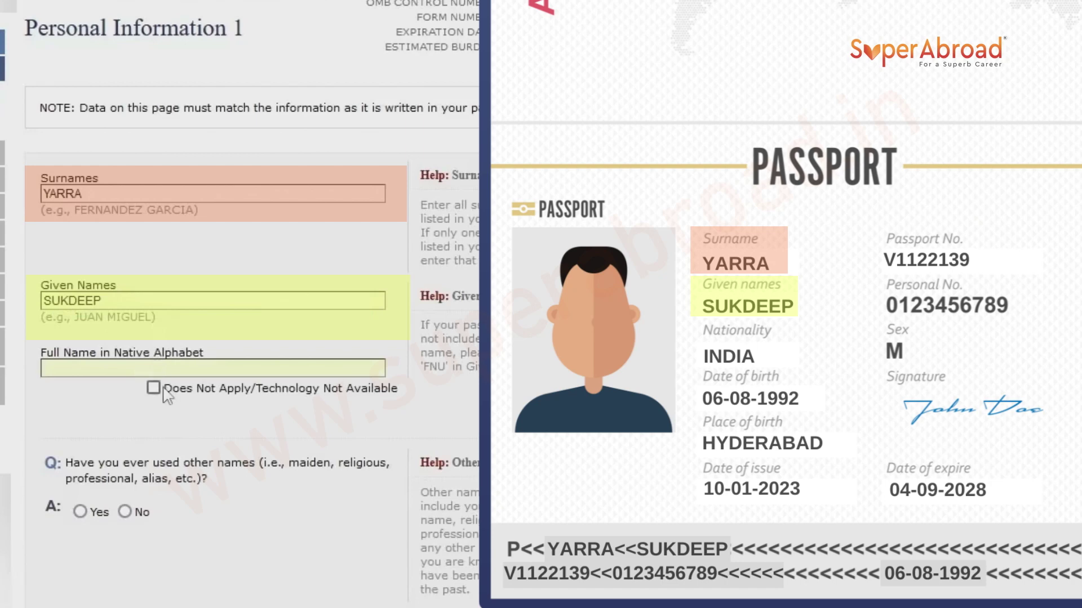
Mark the native-alphabet name Does Not Apply, answer No to other names, and choose Male.
click(155, 388)
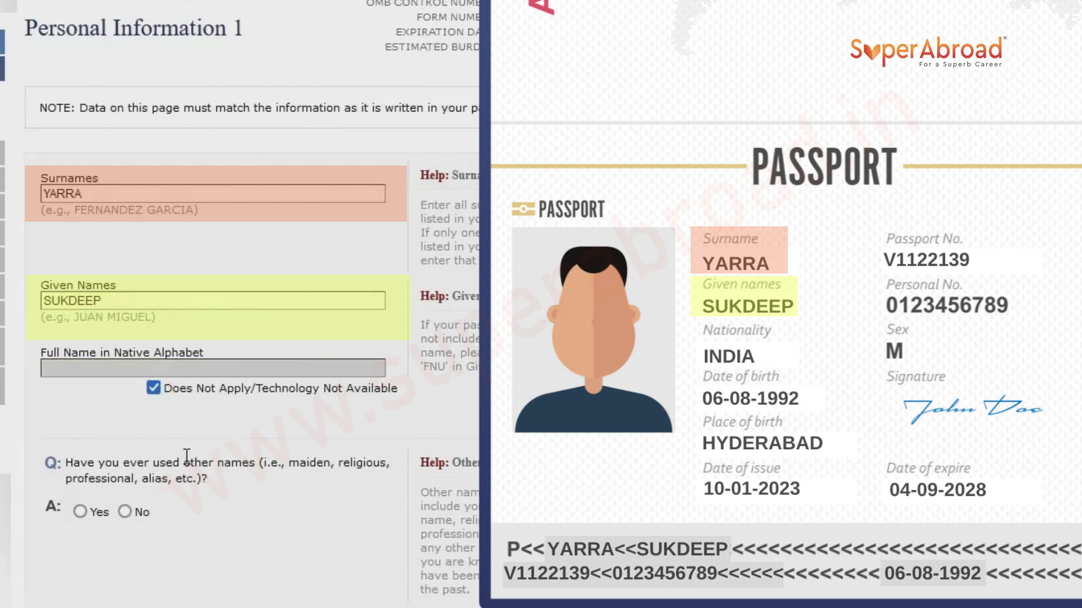
click(125, 511)
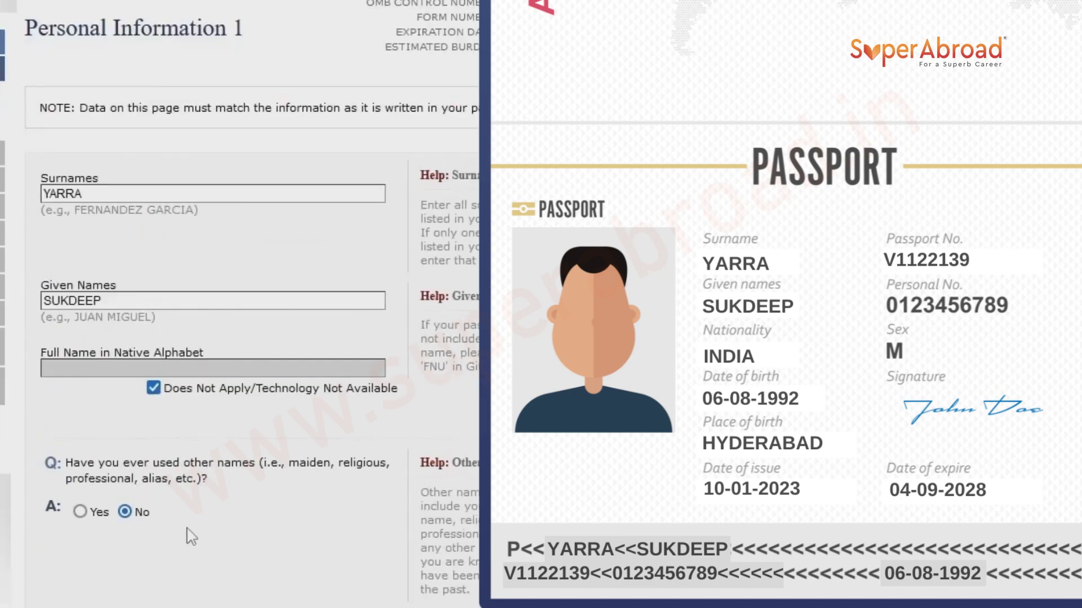
scroll(191, 537, down, 7)
click(55, 369)
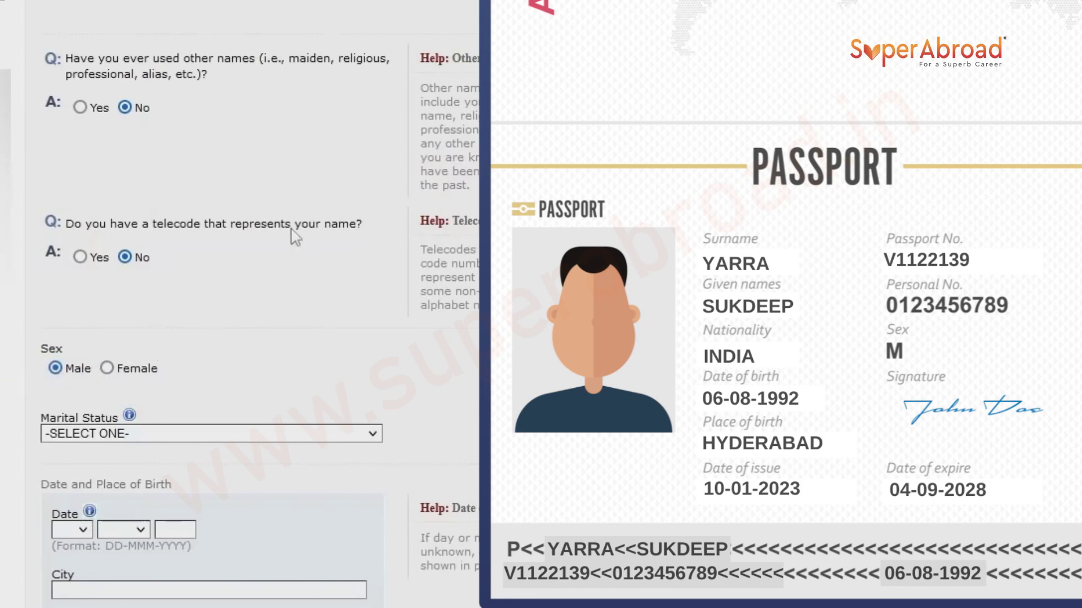
click(108, 438)
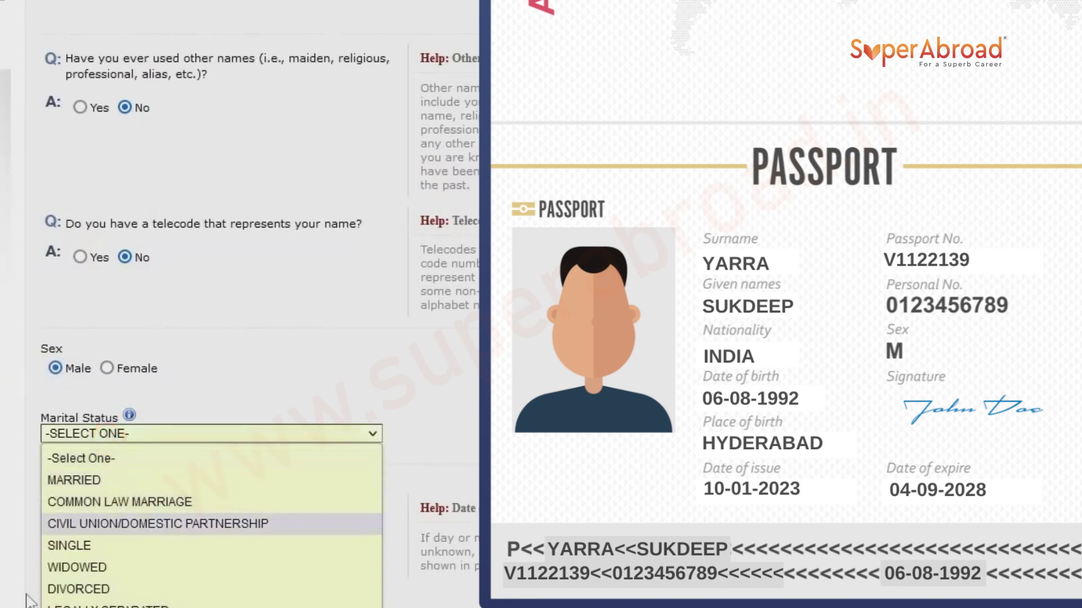
click(105, 546)
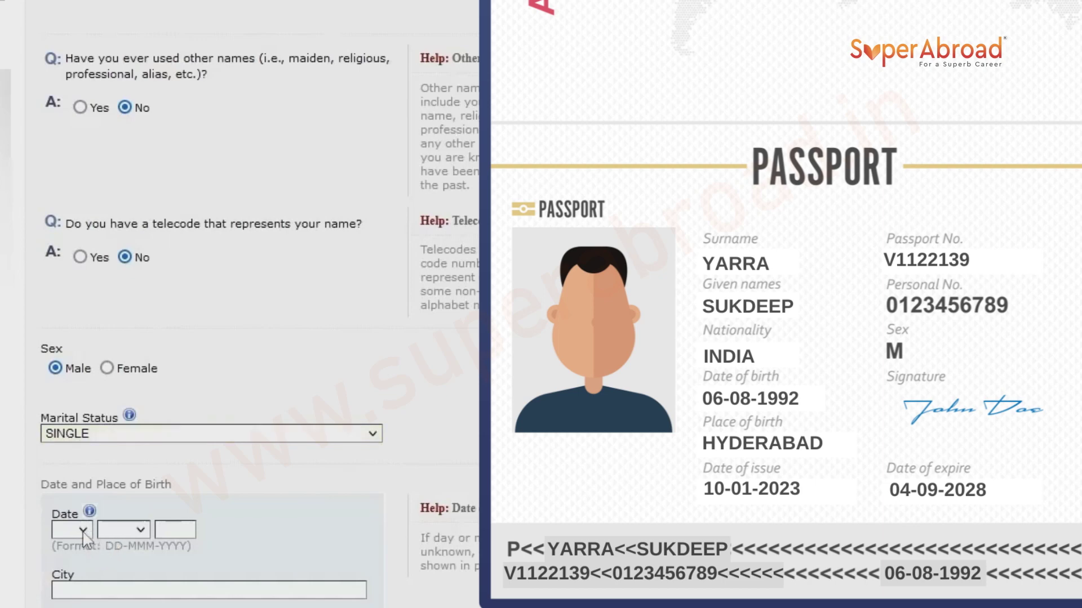
click(84, 533)
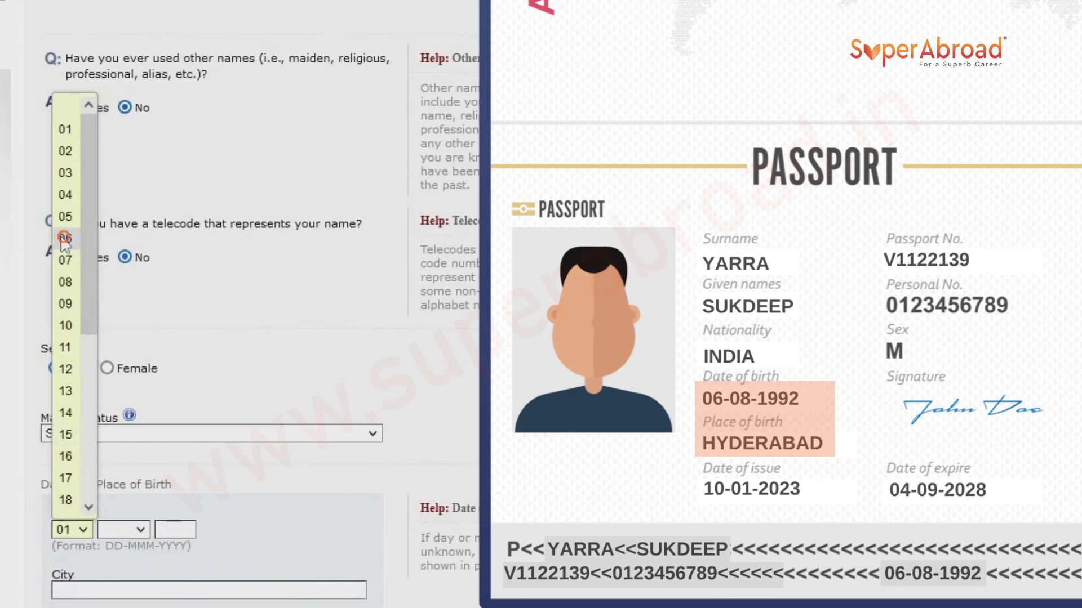
click(66, 239)
click(112, 532)
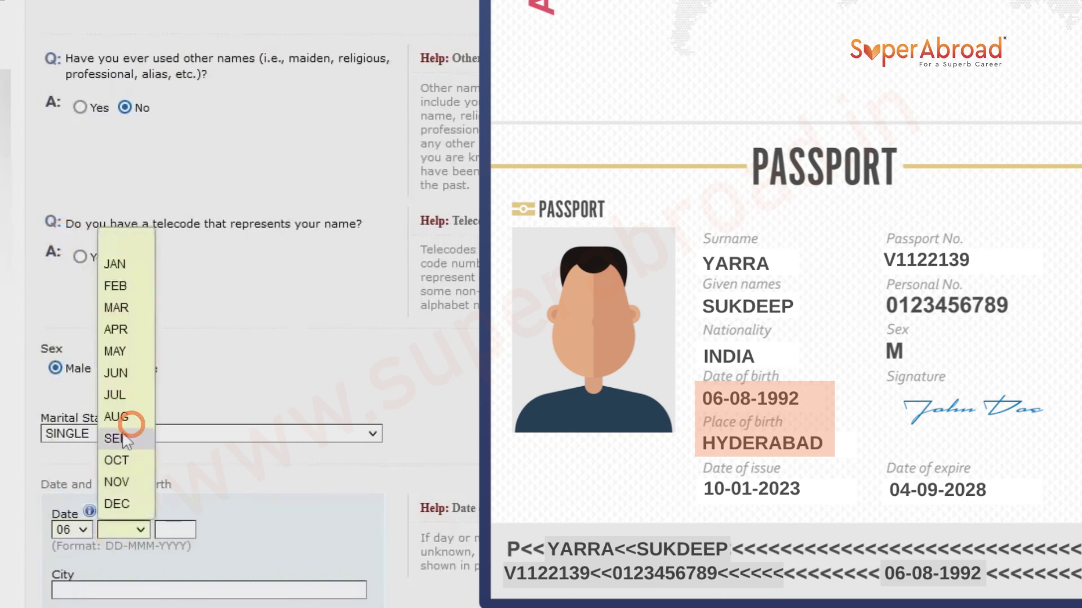
click(128, 415)
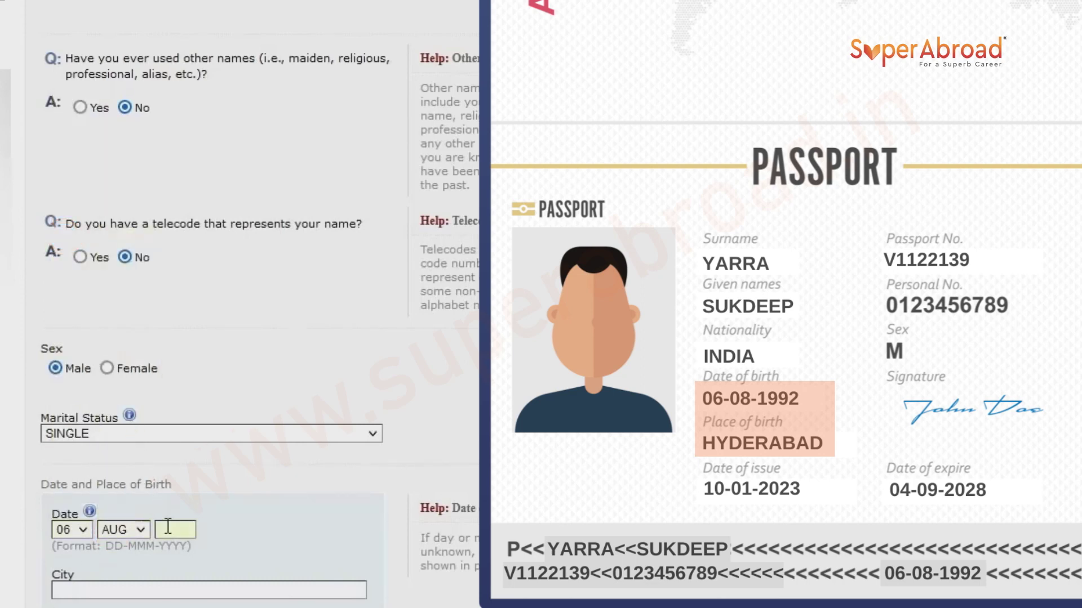
click(168, 529)
text(1992)
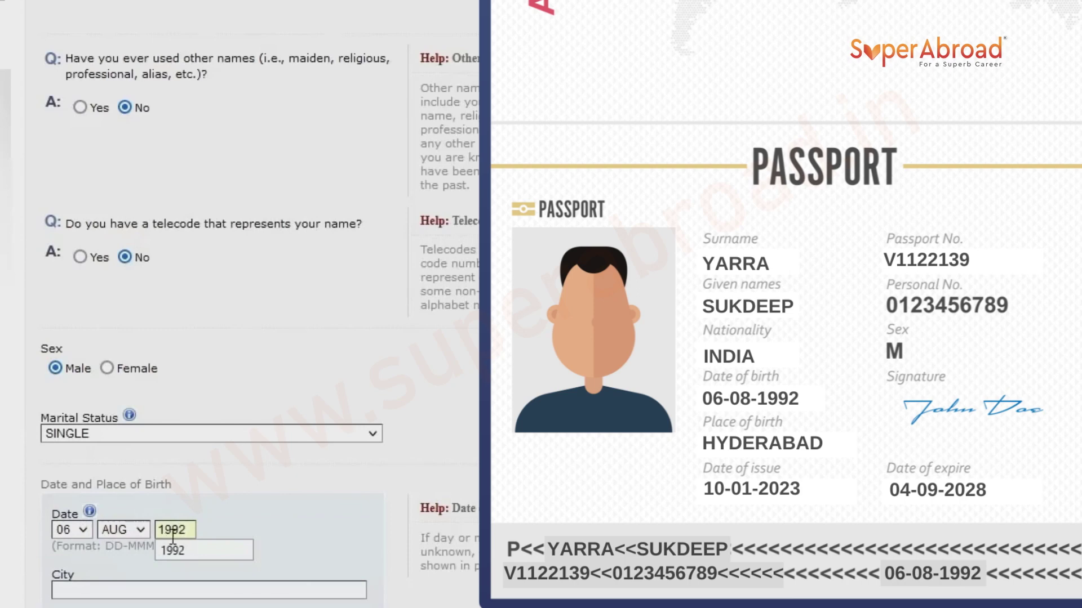
click(172, 551)
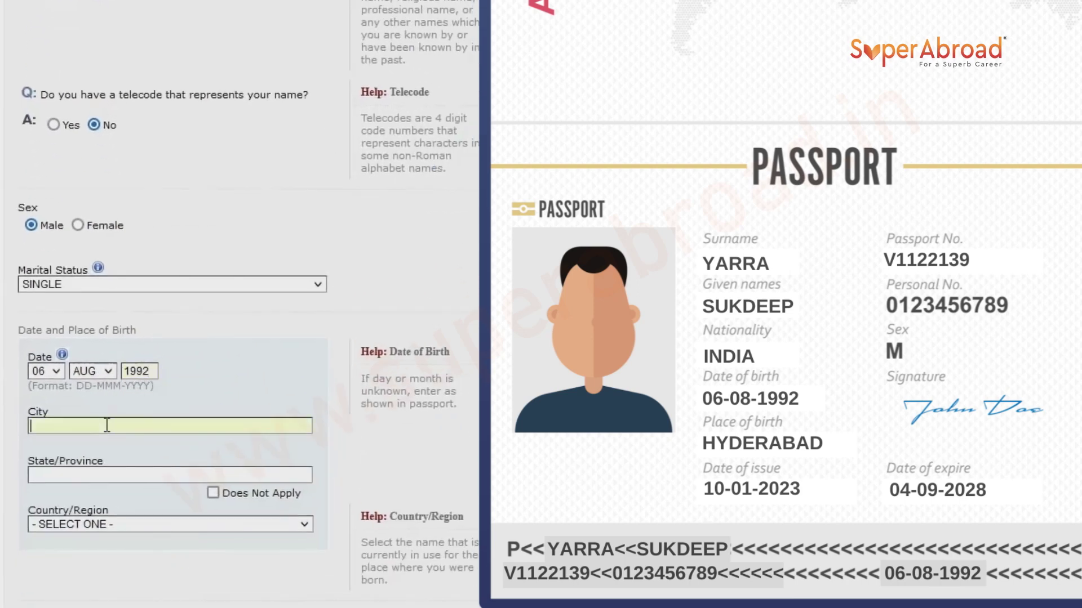
Enter birthplace Hyderabad, Telangana, INDIA and continue to Personal 2.
click(107, 425)
text(HYDERABAD)
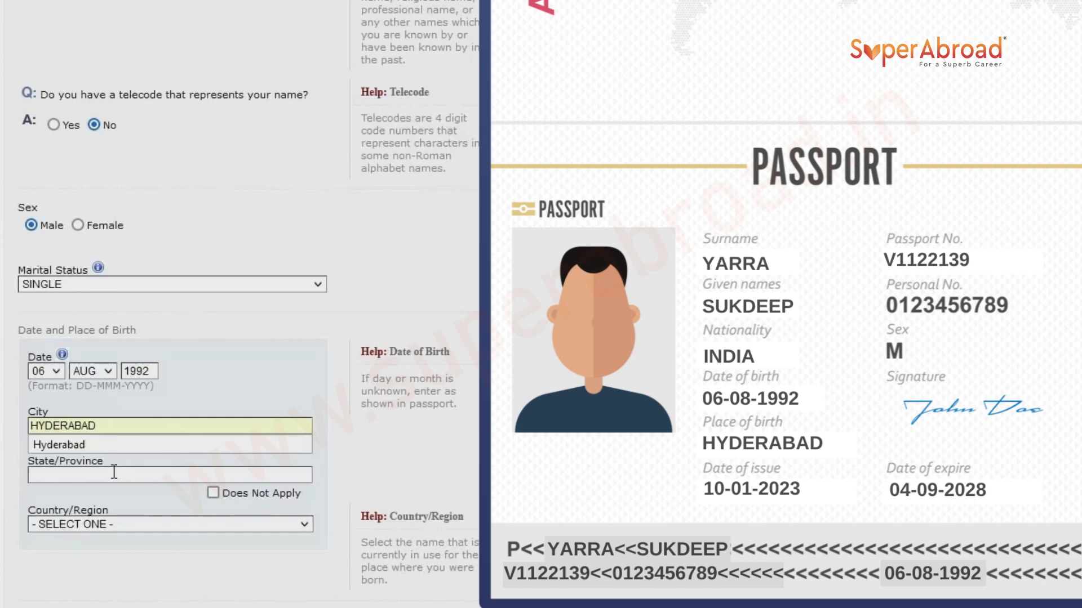
click(116, 475)
text(TELANGANA)
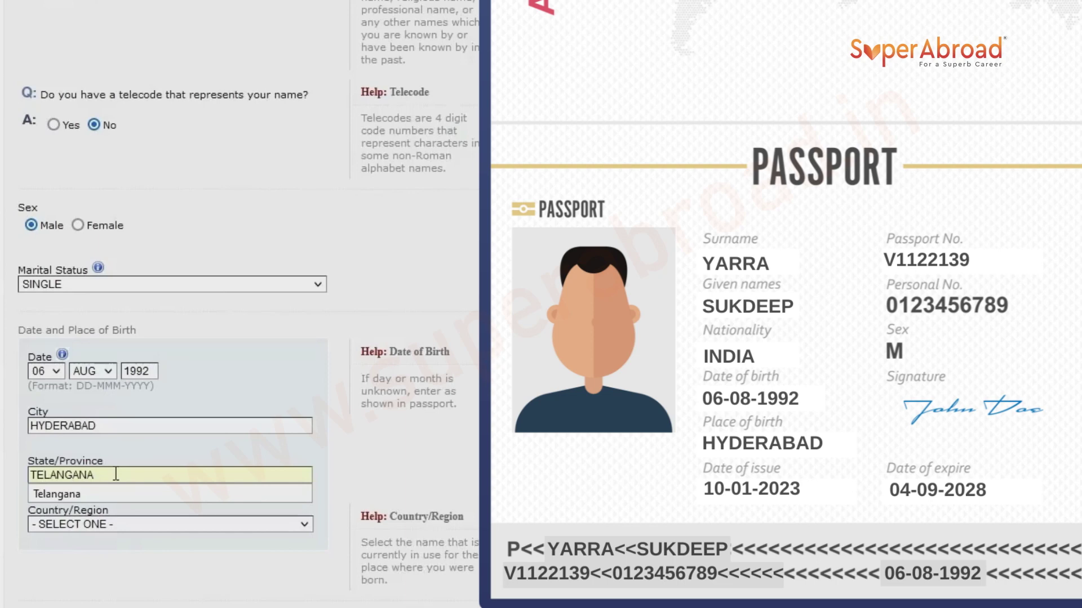
click(146, 526)
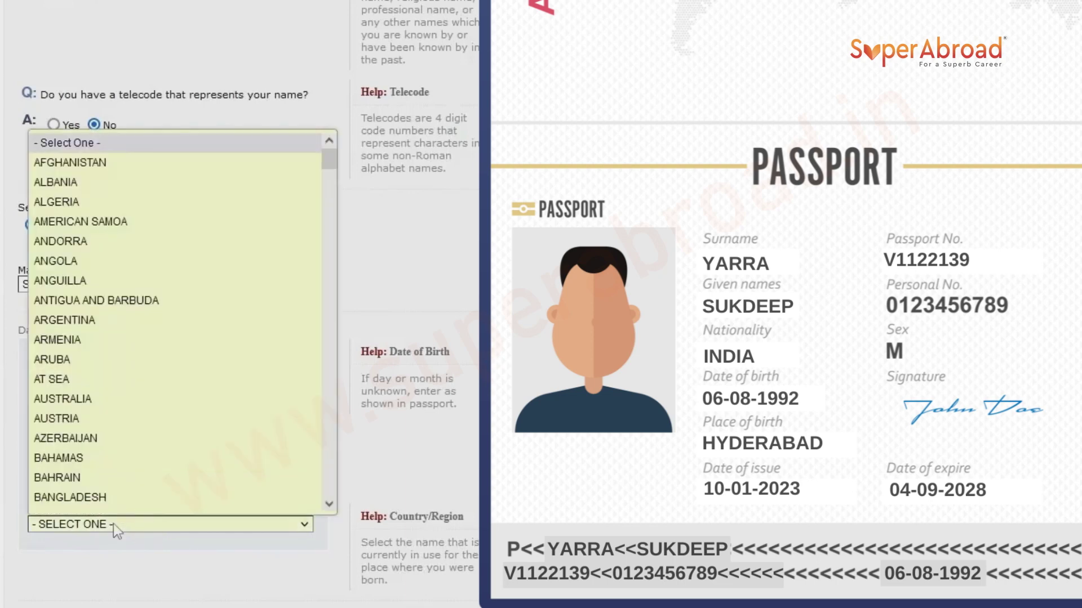
text(india)
key(Return)
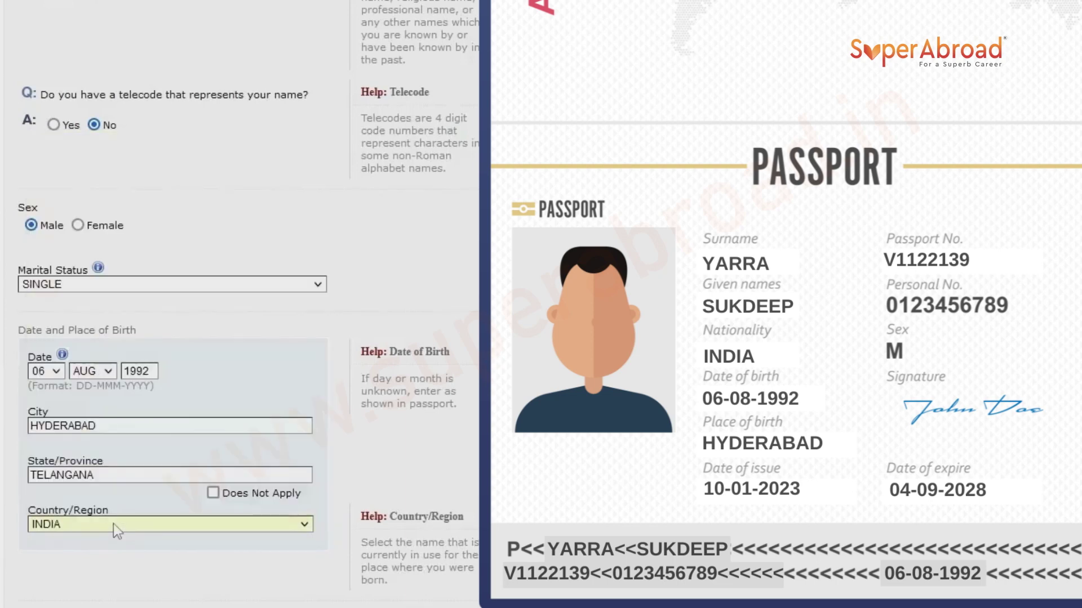
scroll(231, 451, down, 5)
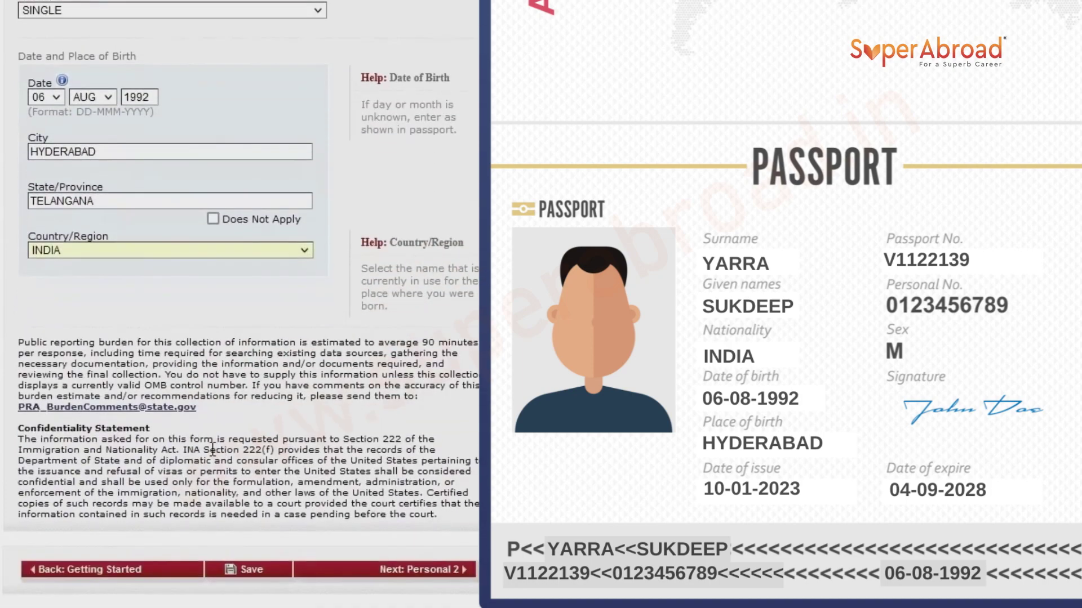
scroll(148, 449, down, 1)
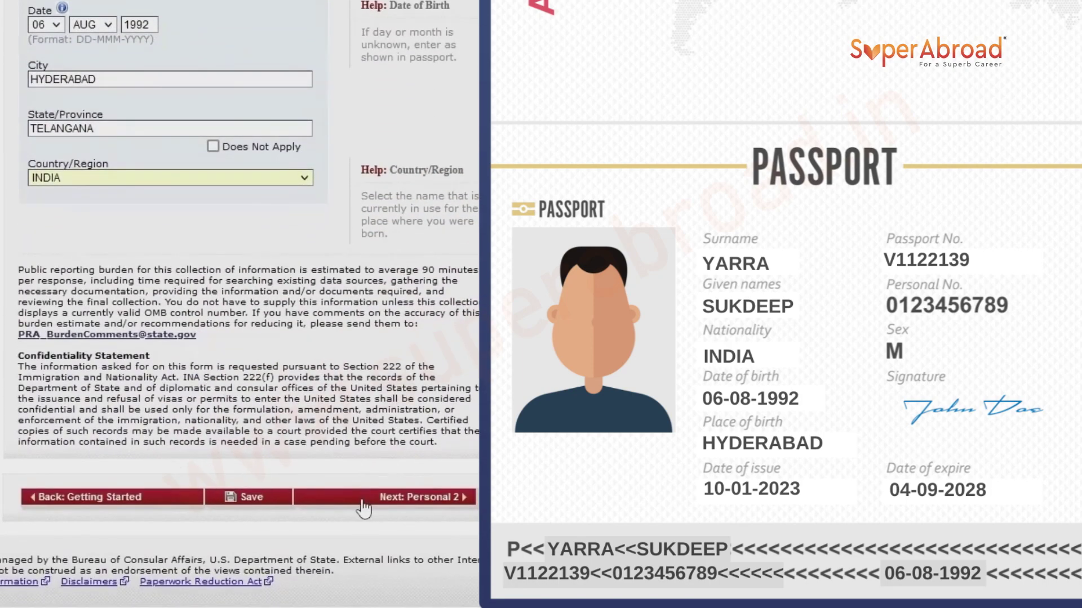
click(361, 502)
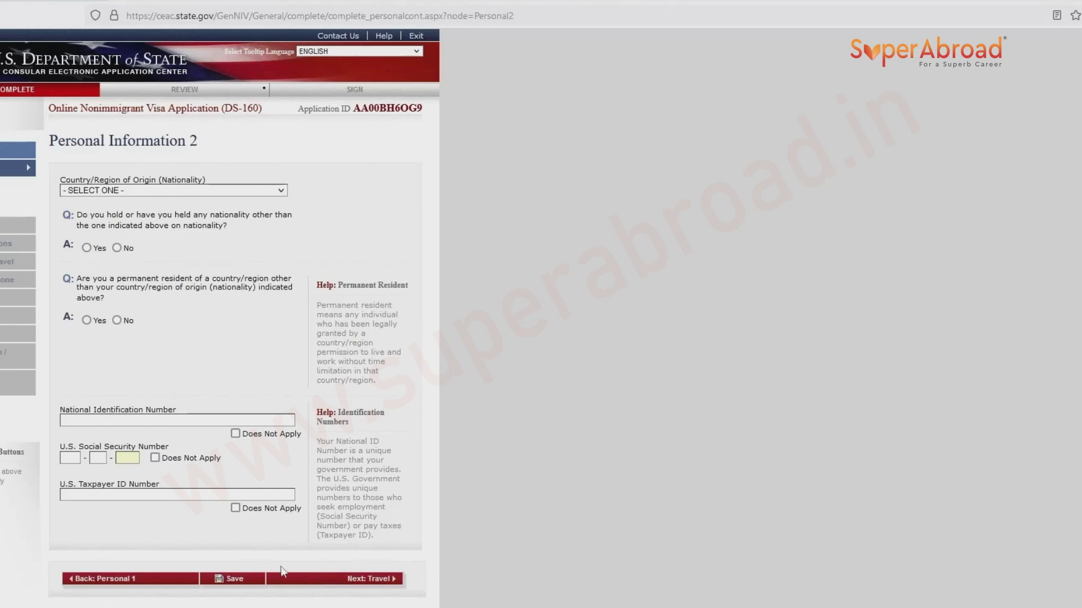
Set nationality to INDIA and answer No to other nationality and permanent residency.
click(180, 195)
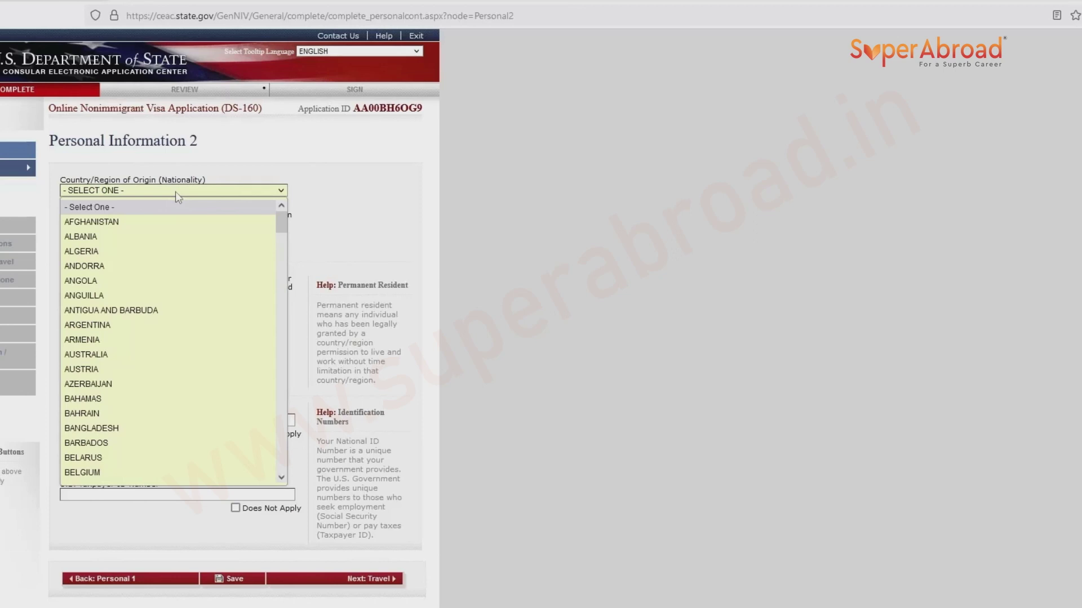
text(india)
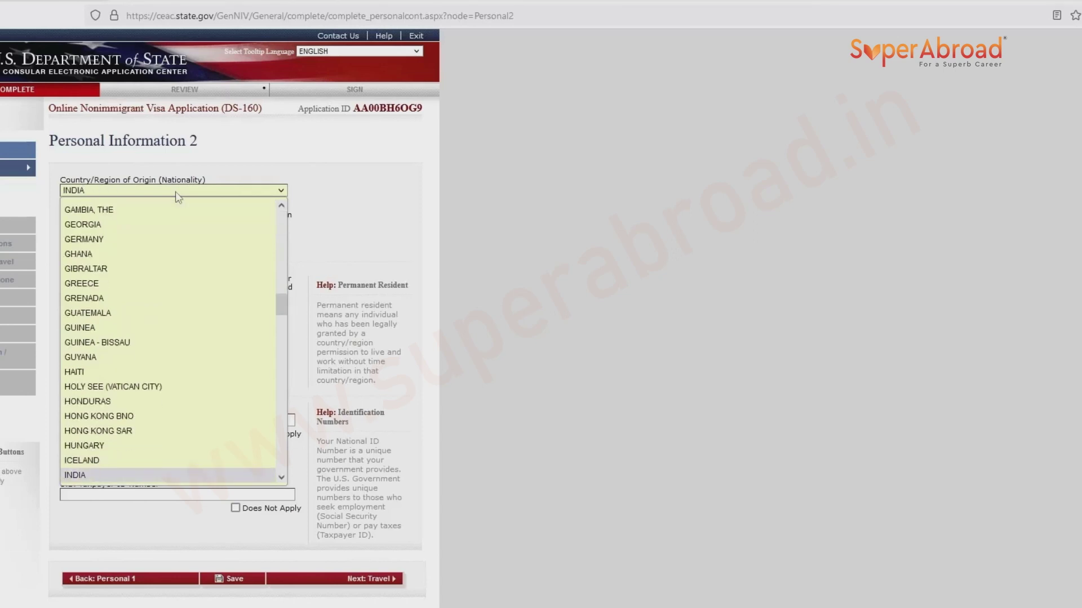
key(Return)
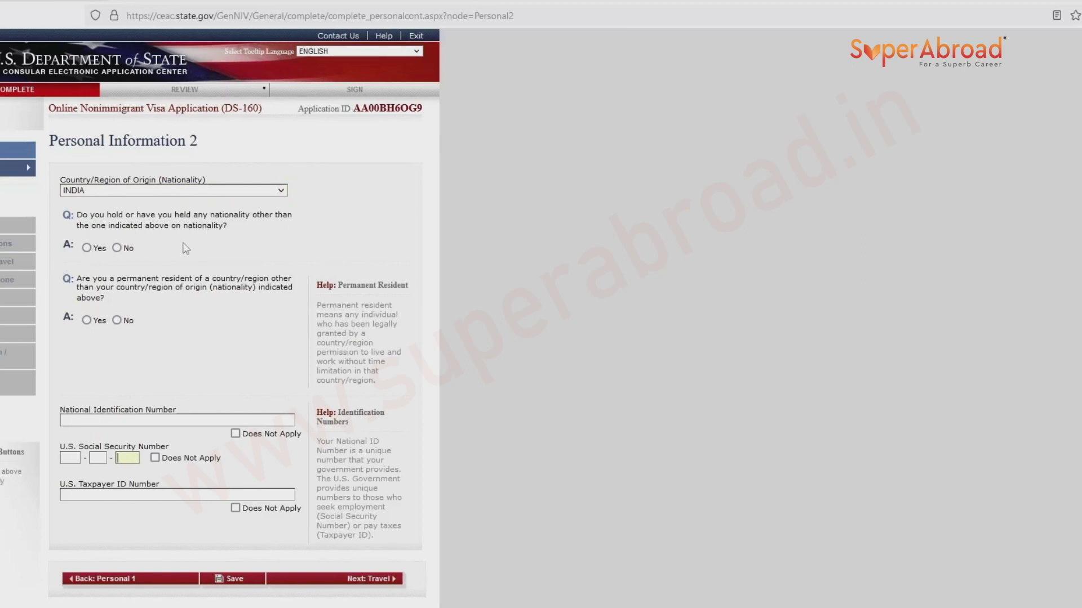
click(117, 248)
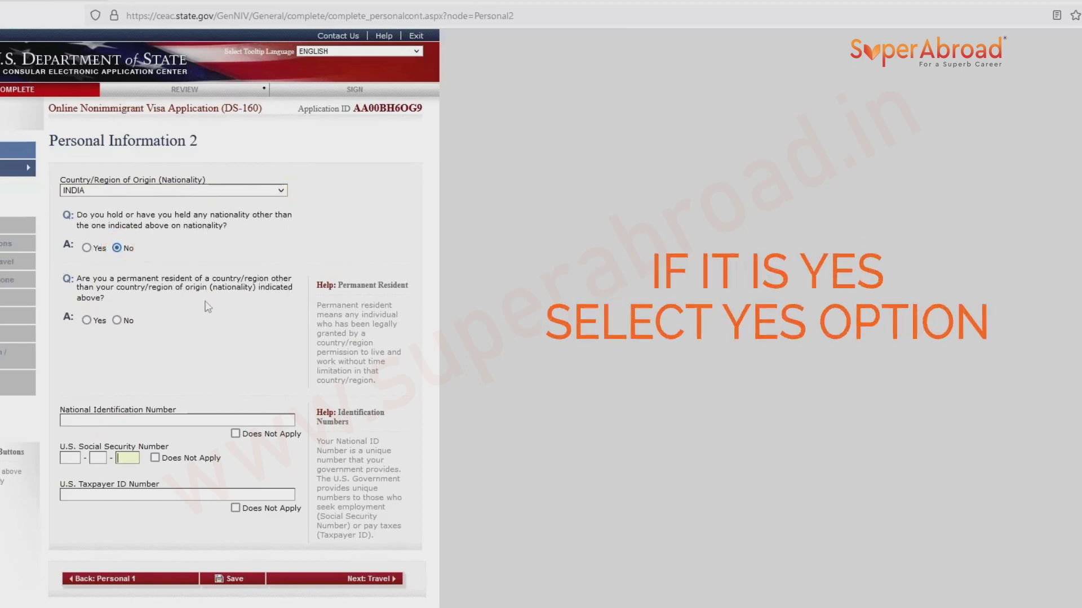
click(118, 321)
Mark national ID, U.S. Social Security and Taxpayer ID numbers Does Not Apply, then go to Travel.
click(239, 434)
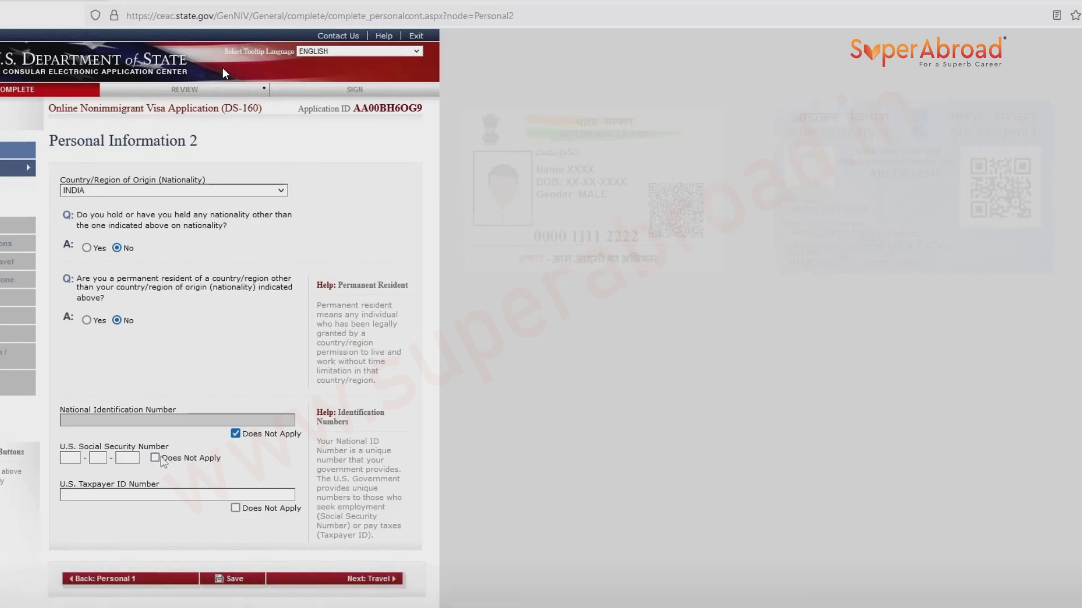
click(165, 459)
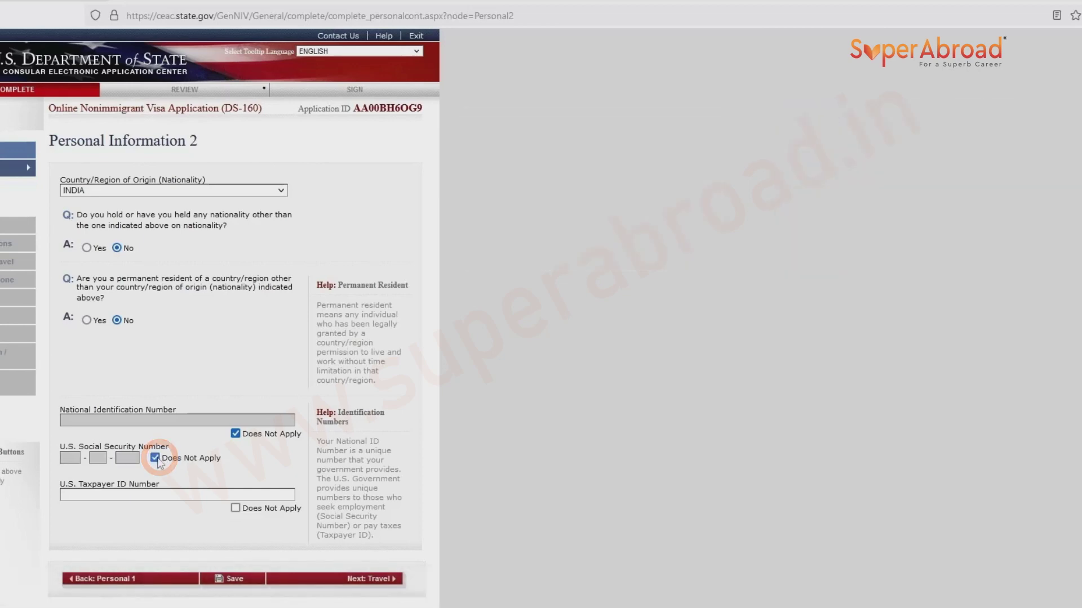
click(236, 509)
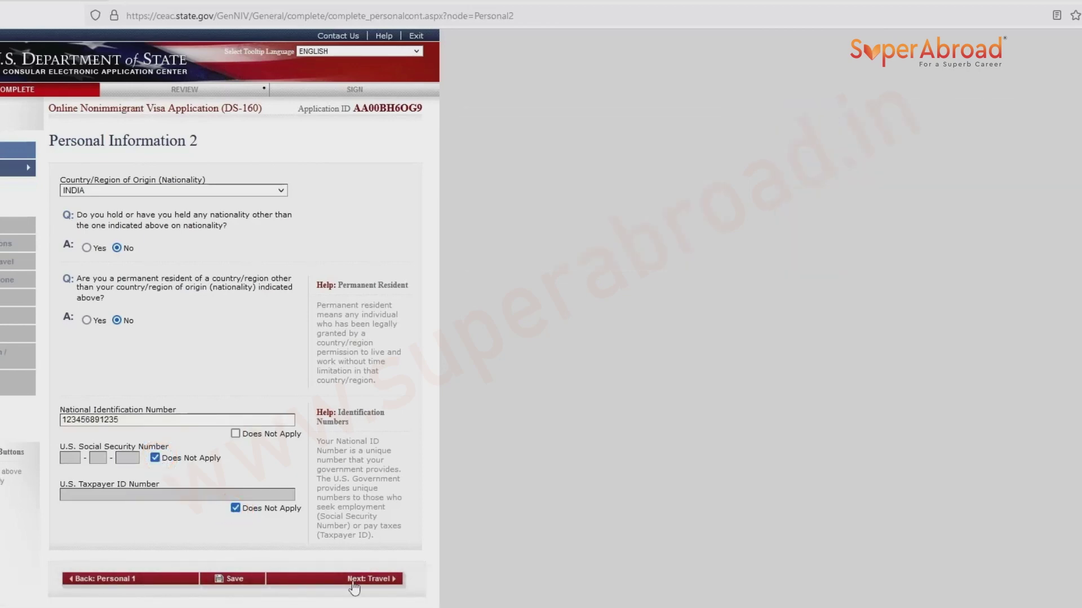
click(357, 580)
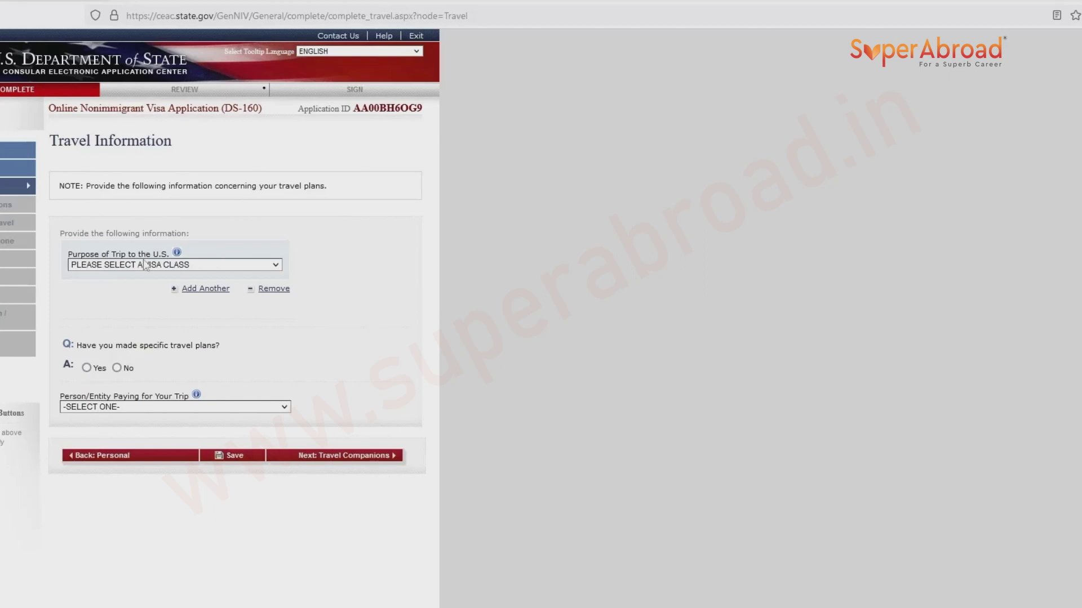
Choose ACADEMIC OR LANGUAGE STUDENT (F) as trip purpose, specified as STUDENT (F1).
click(146, 266)
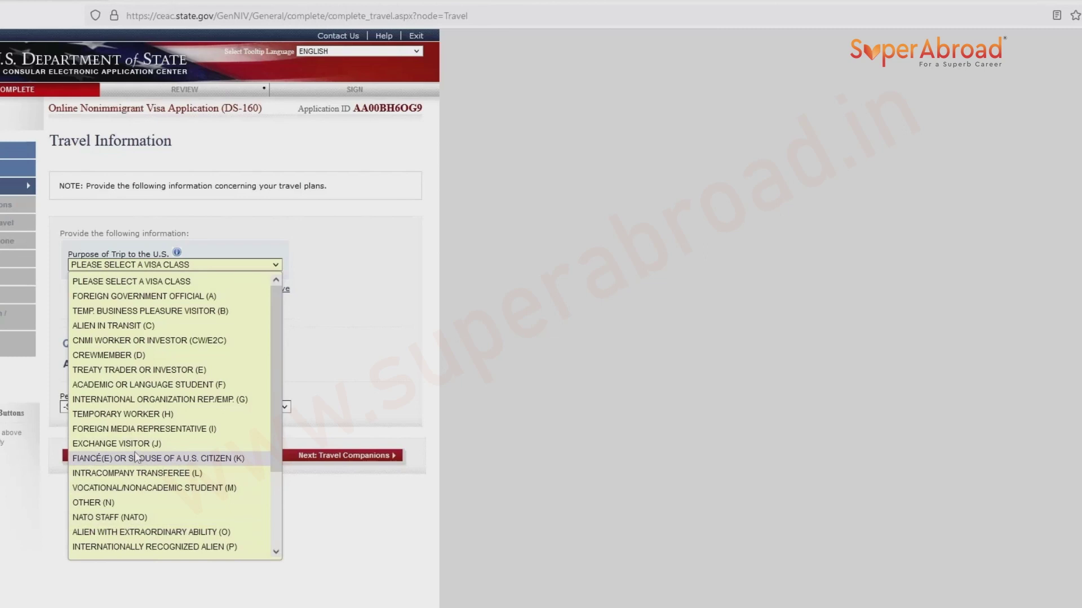
click(126, 384)
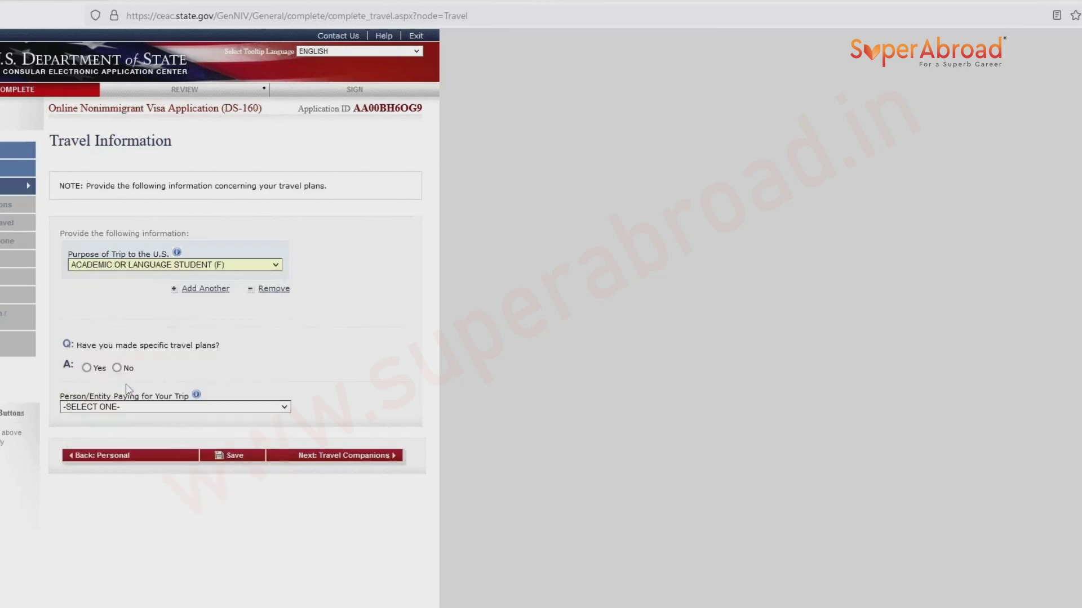
click(138, 301)
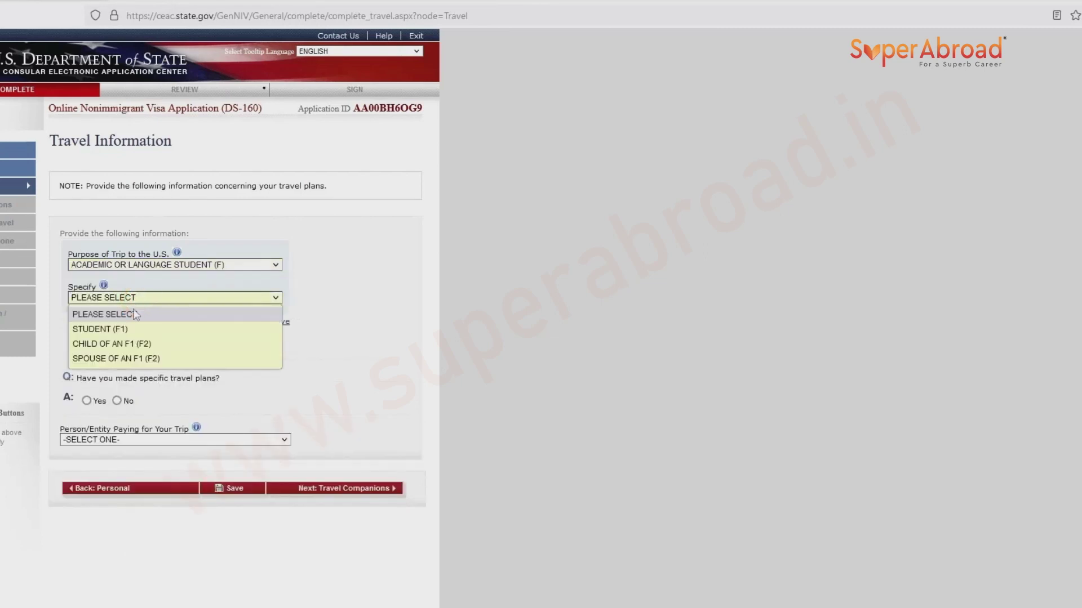
click(102, 333)
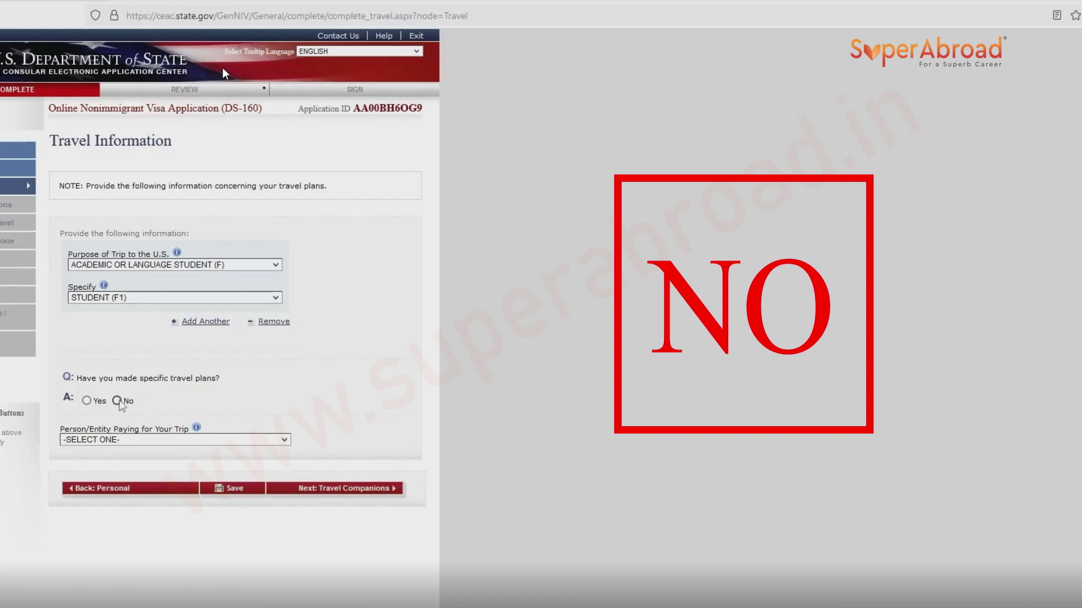
Answer No to having specific travel plans.
click(118, 401)
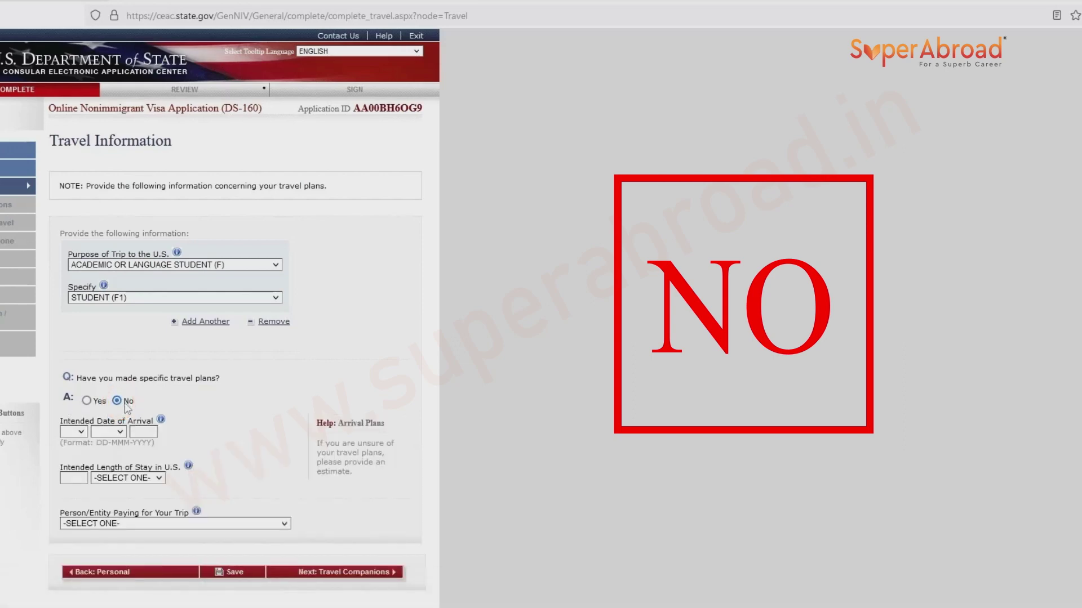
click(99, 400)
scroll(99, 400, down, 2)
scroll(100, 400, down, 2)
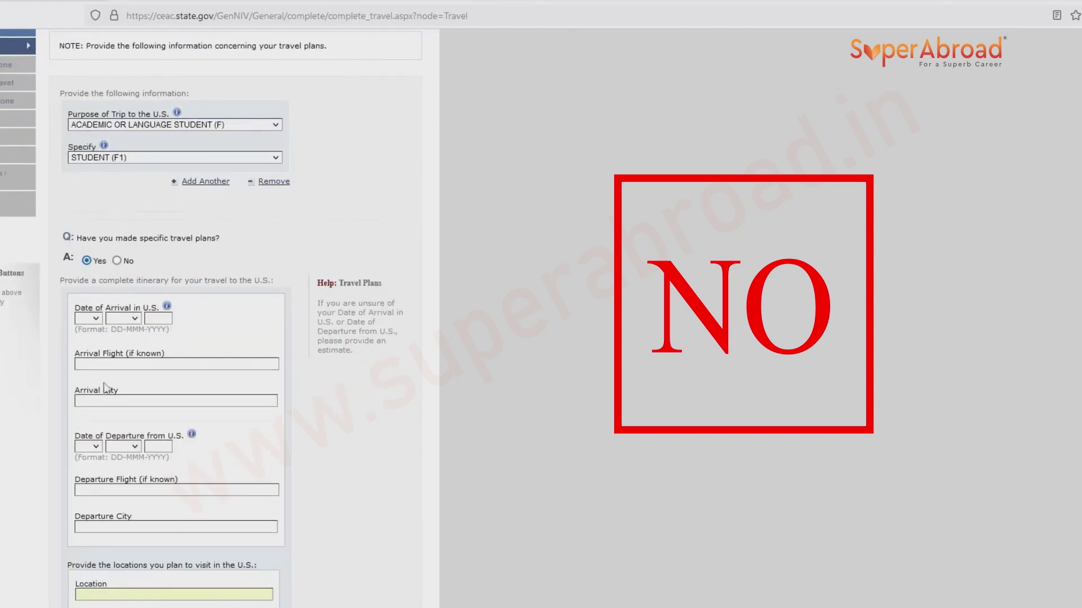
click(116, 260)
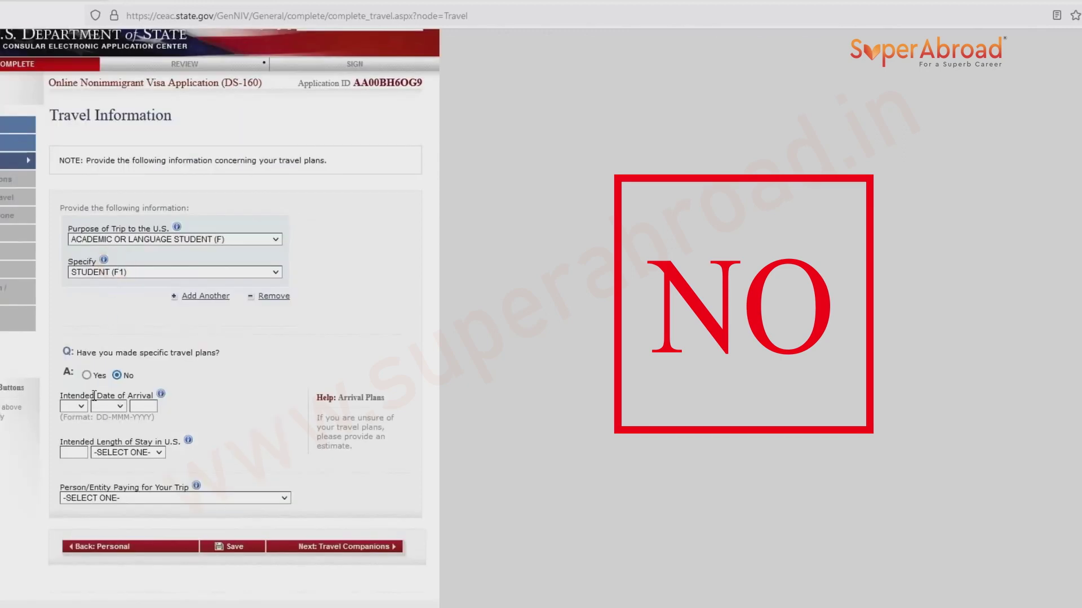
Set the intended arrival to 10 JAN 2023 with a stay of 2 YEAR(S).
click(78, 406)
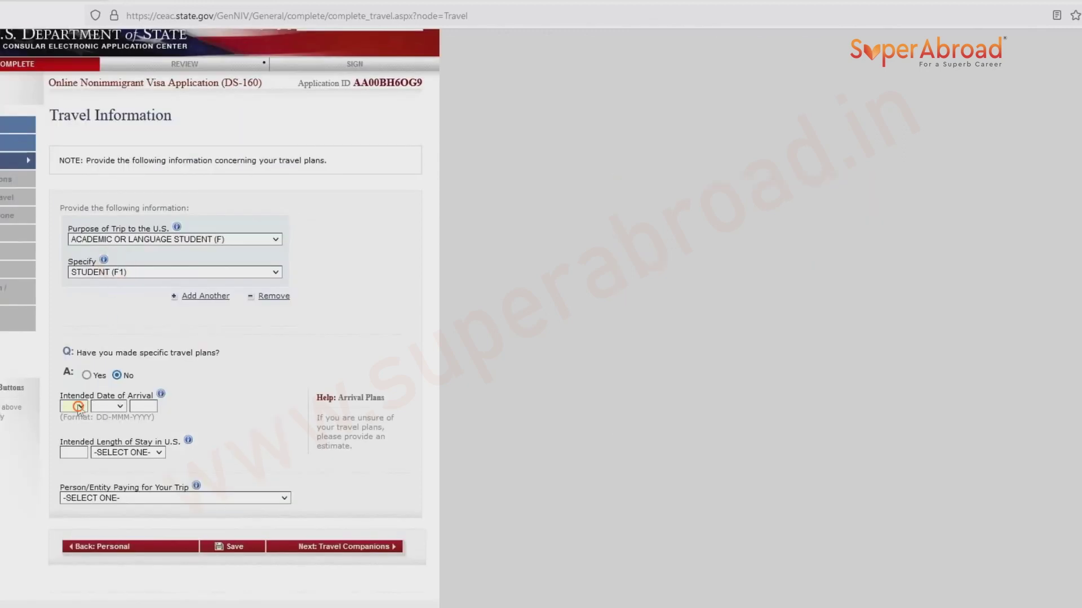
click(246, 373)
click(107, 407)
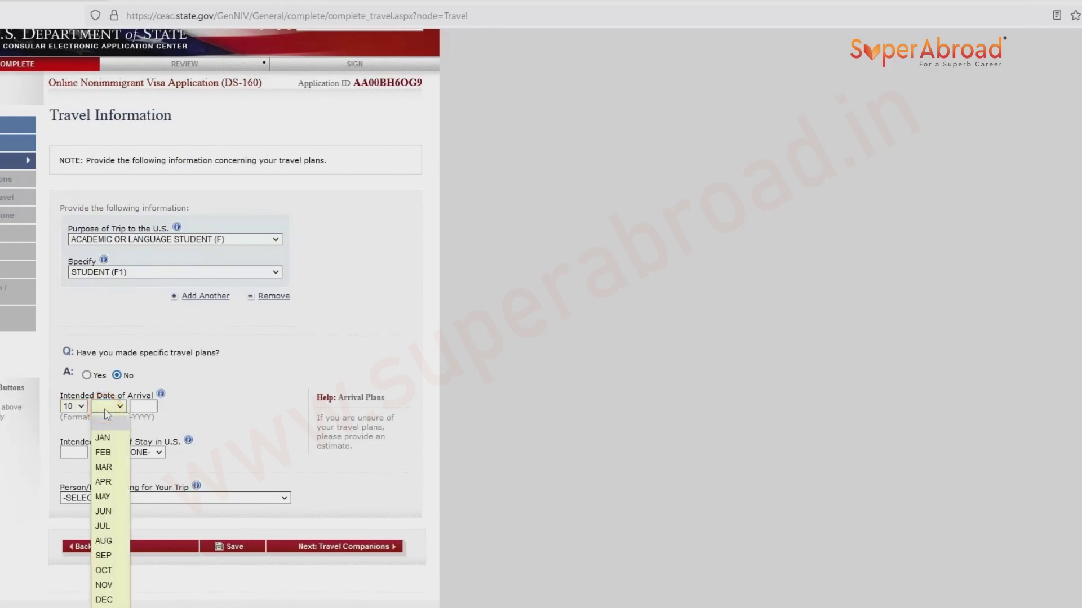
click(107, 437)
click(143, 406)
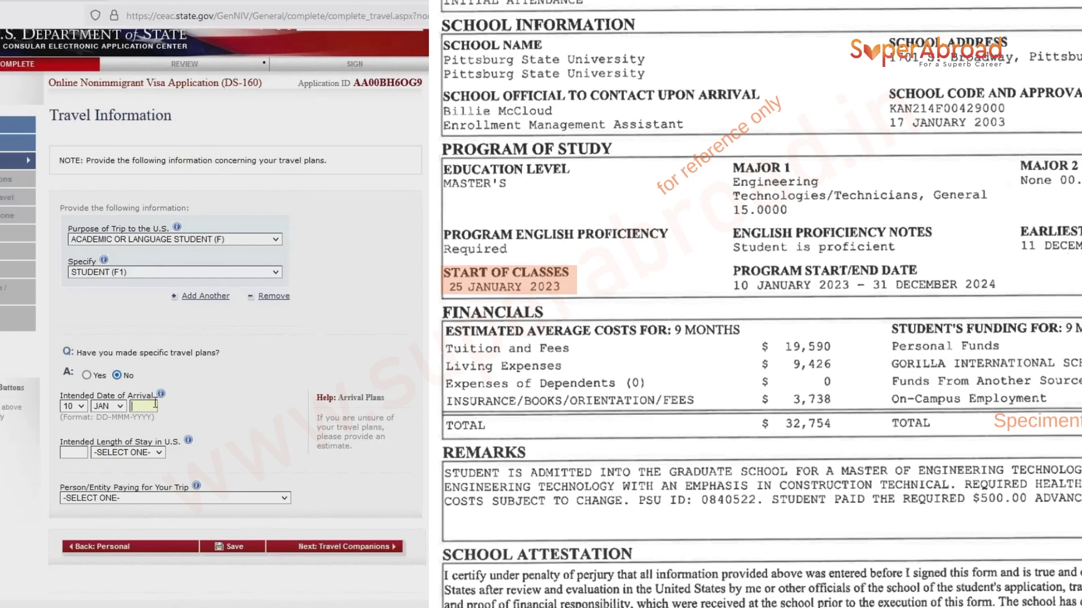
text(2023)
click(78, 452)
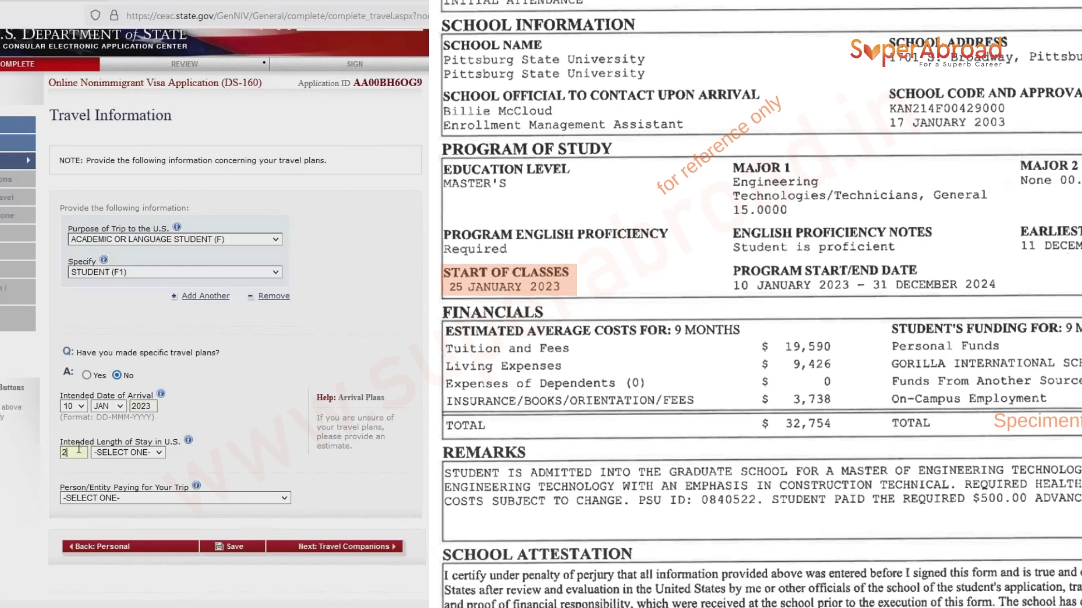
click(120, 453)
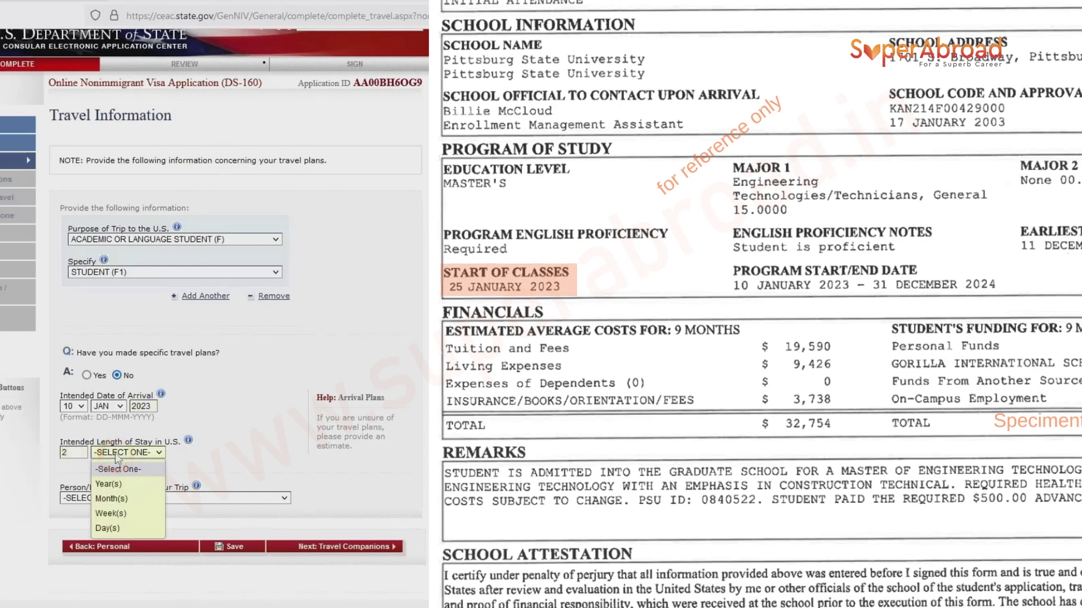
click(110, 484)
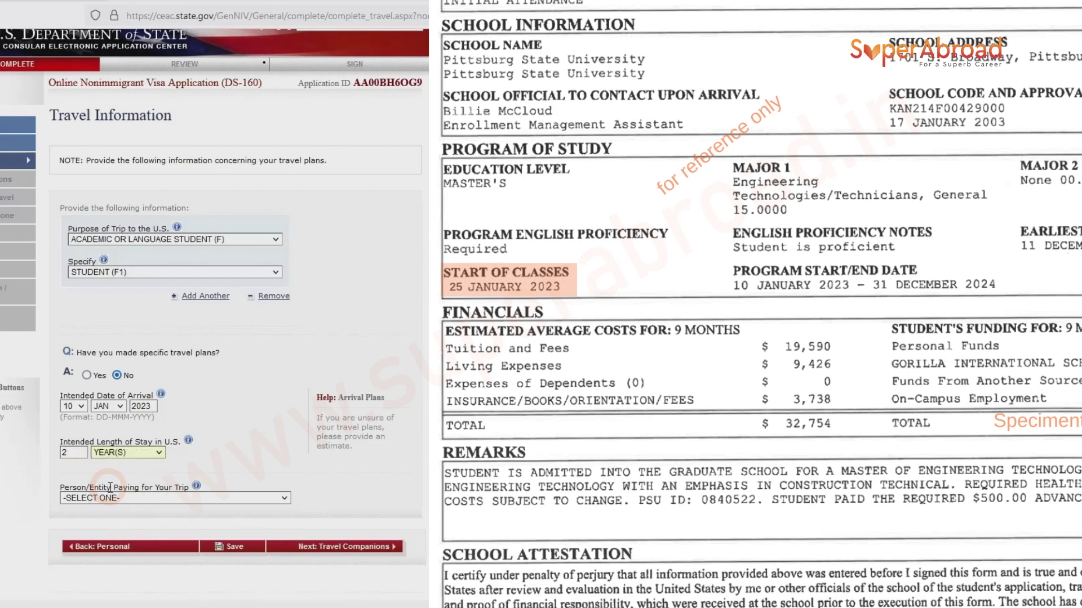
scroll(103, 496, down, 3)
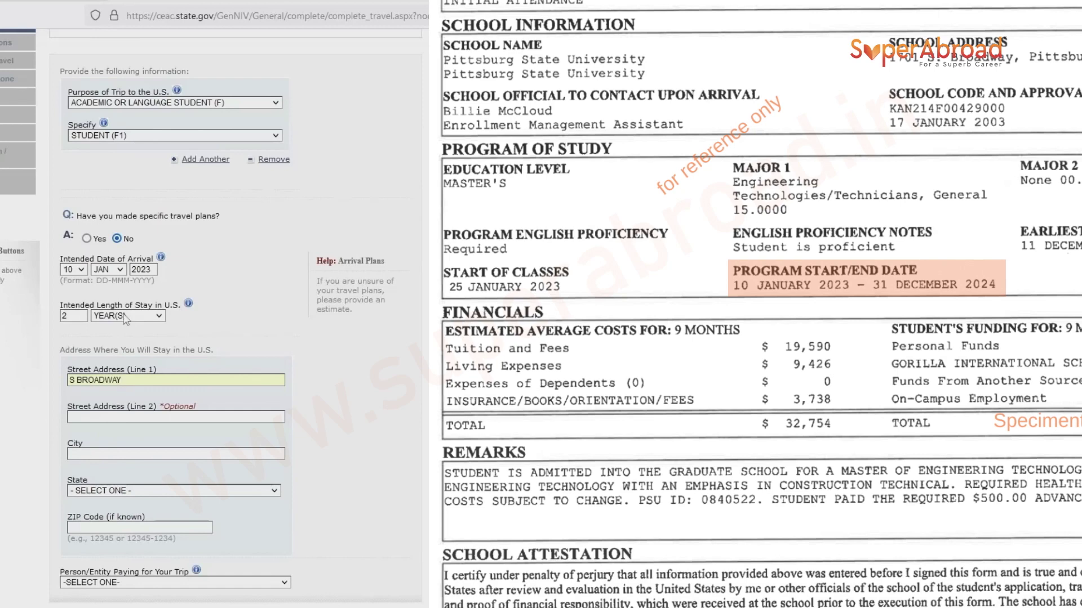
Enter the U.S. stay city and choose KANSAS as the state.
click(111, 417)
click(92, 451)
text(PITTSBURD)
click(126, 492)
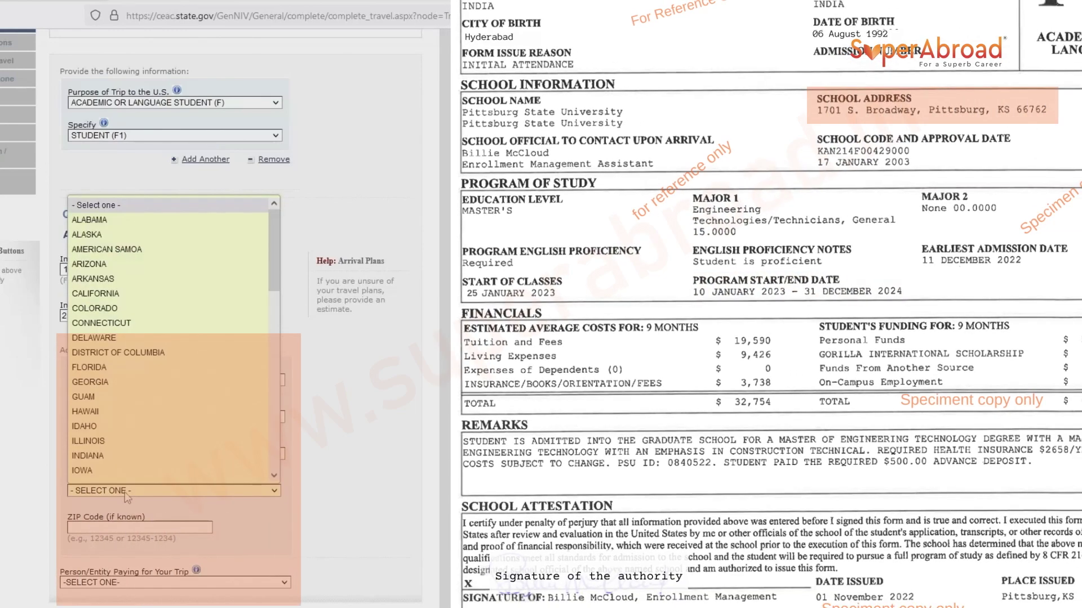
key(k)
key(Return)
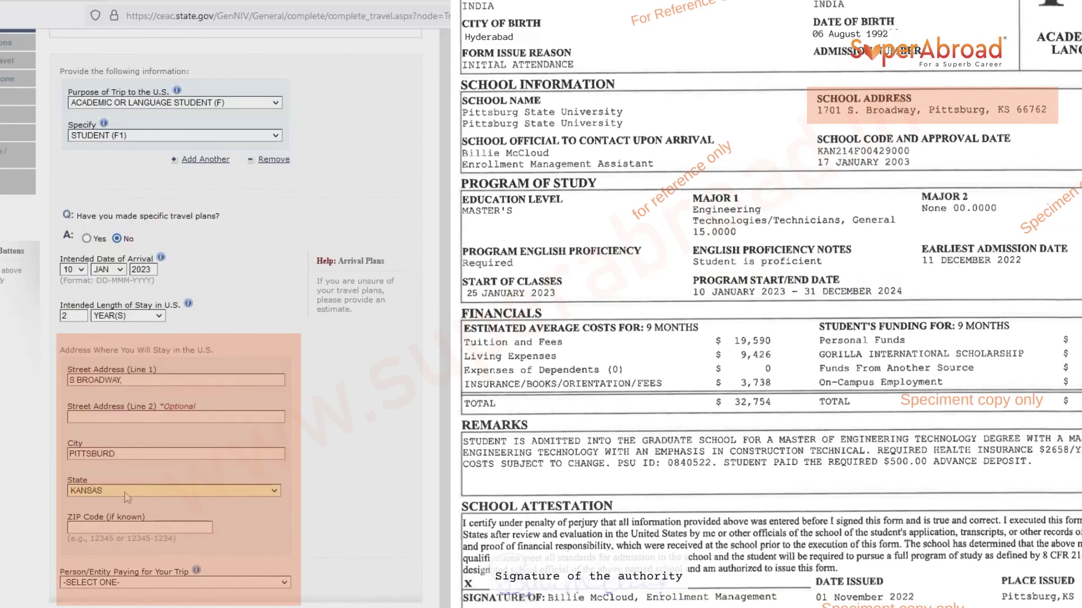
Correct the city spelling to PITTSBURG and enter the ZIP code.
click(120, 455)
key(BackSpace)
text(G)
click(99, 528)
text(66762)
scroll(100, 530, down, 2)
click(113, 517)
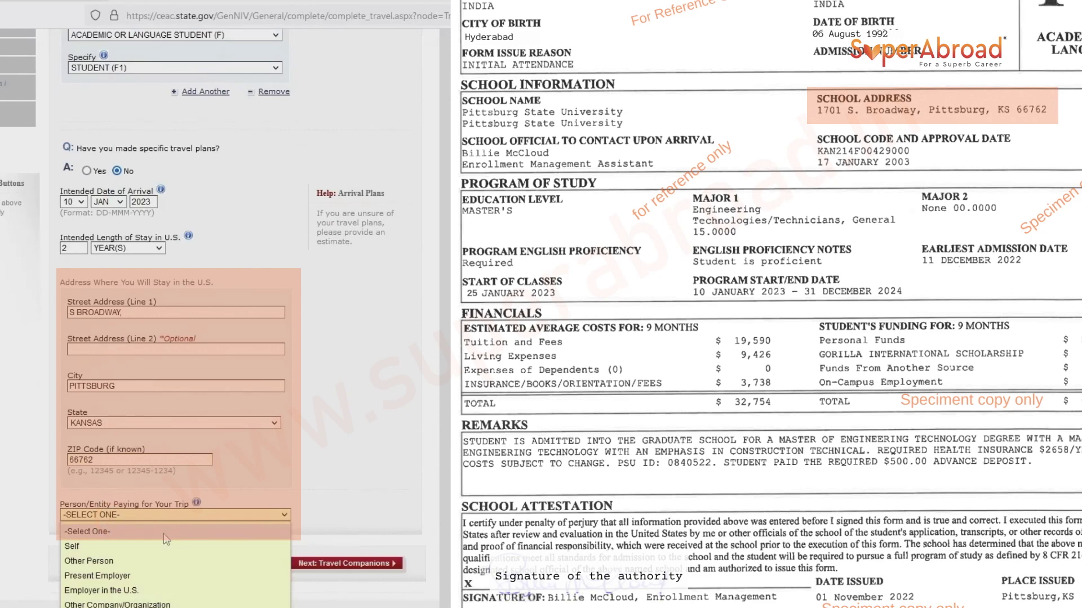
Try Other Person as the trip payer, then set the payer back to SELF.
click(86, 548)
click(130, 515)
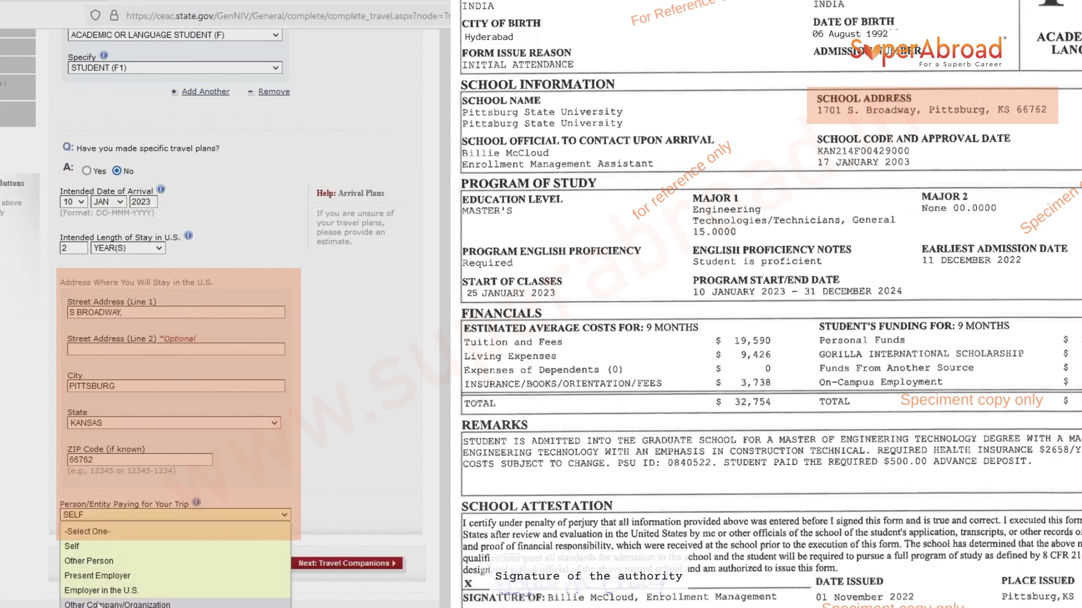
click(89, 561)
scroll(114, 542, down, 3)
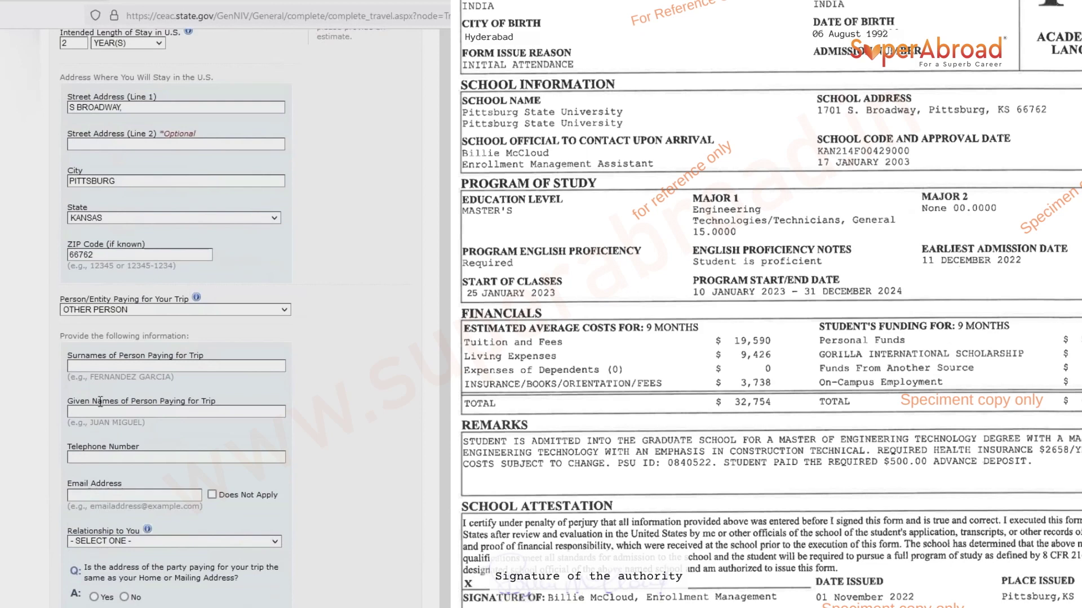
click(82, 367)
click(83, 458)
click(108, 542)
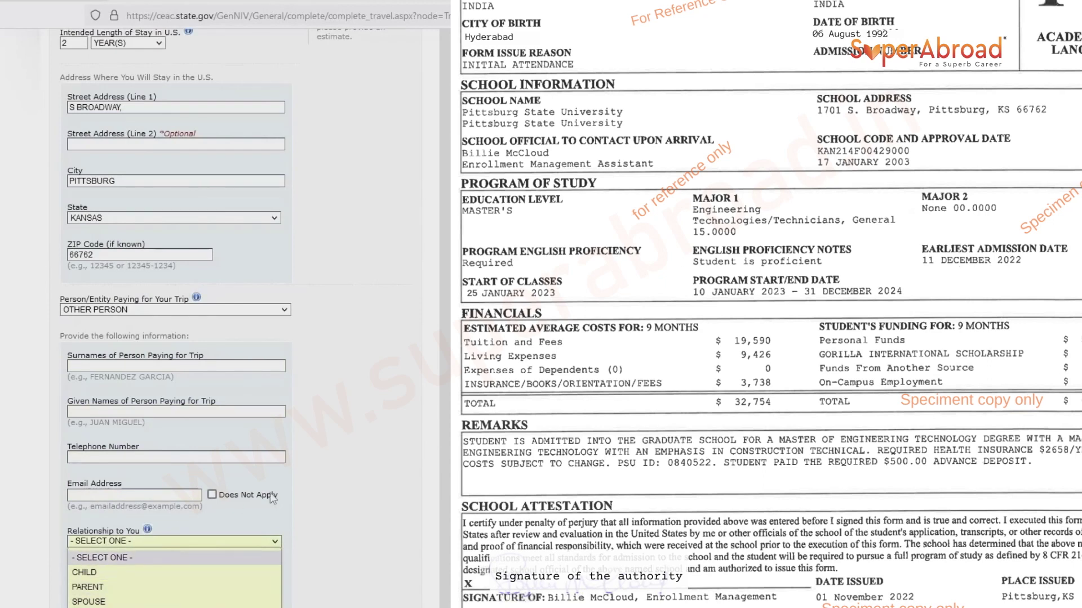
click(101, 558)
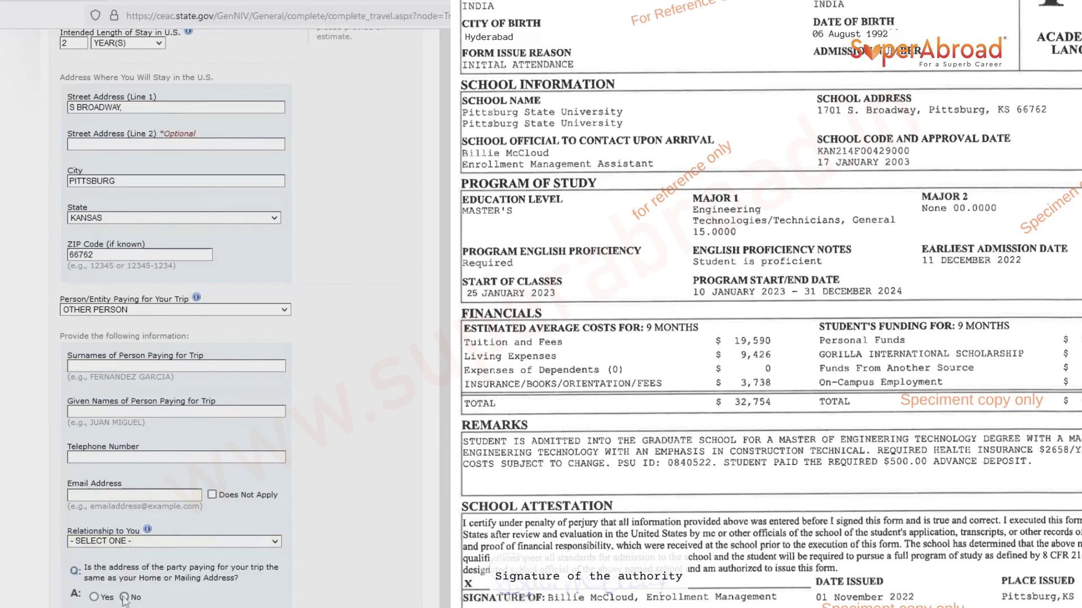
click(121, 310)
click(100, 342)
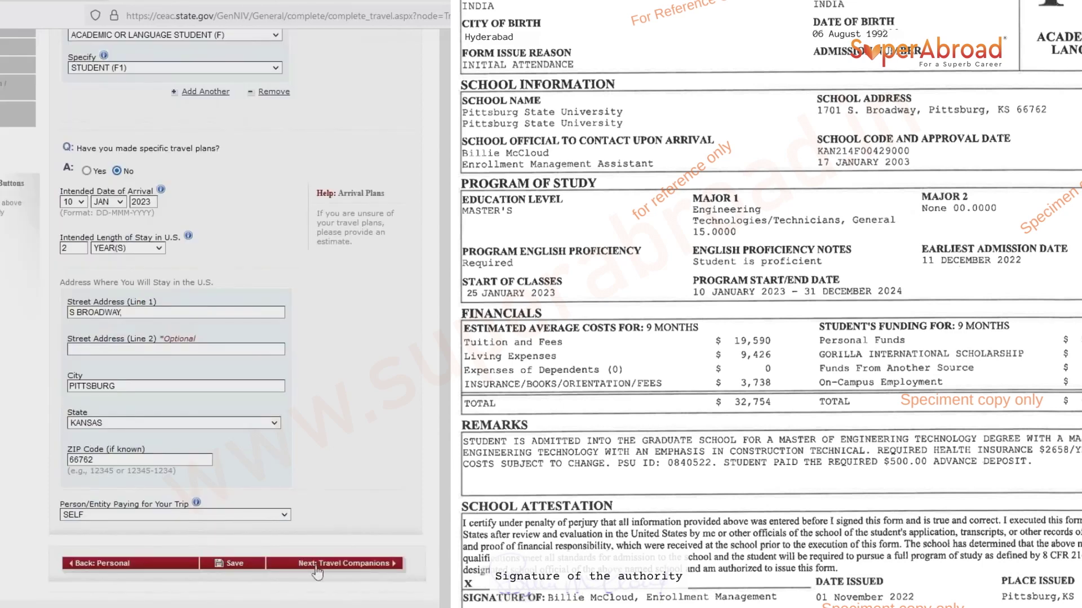
Save the travel information and continue to Travel Companions.
click(235, 564)
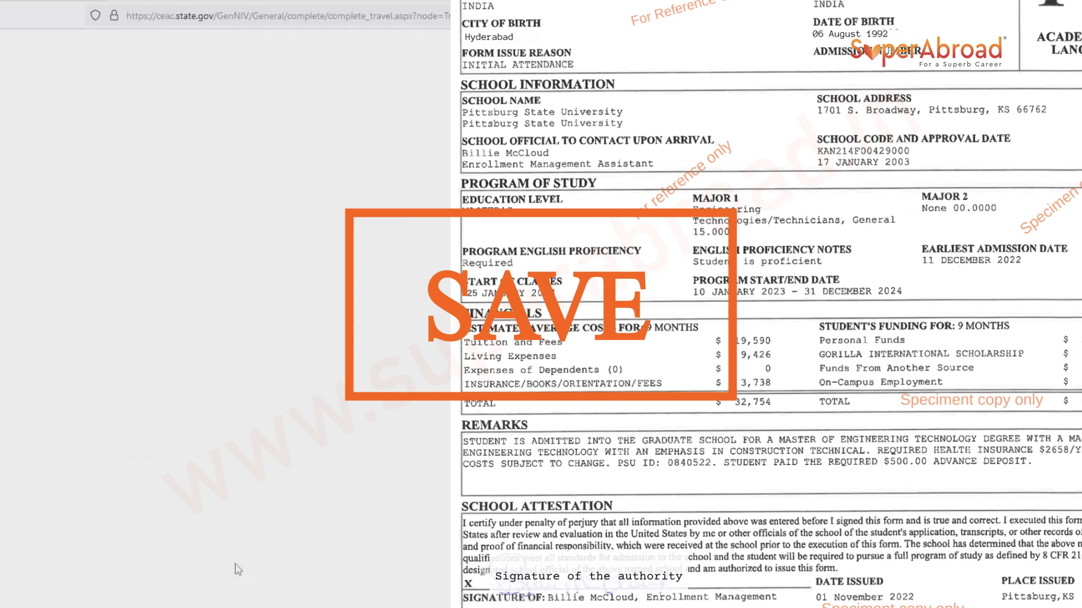
click(161, 262)
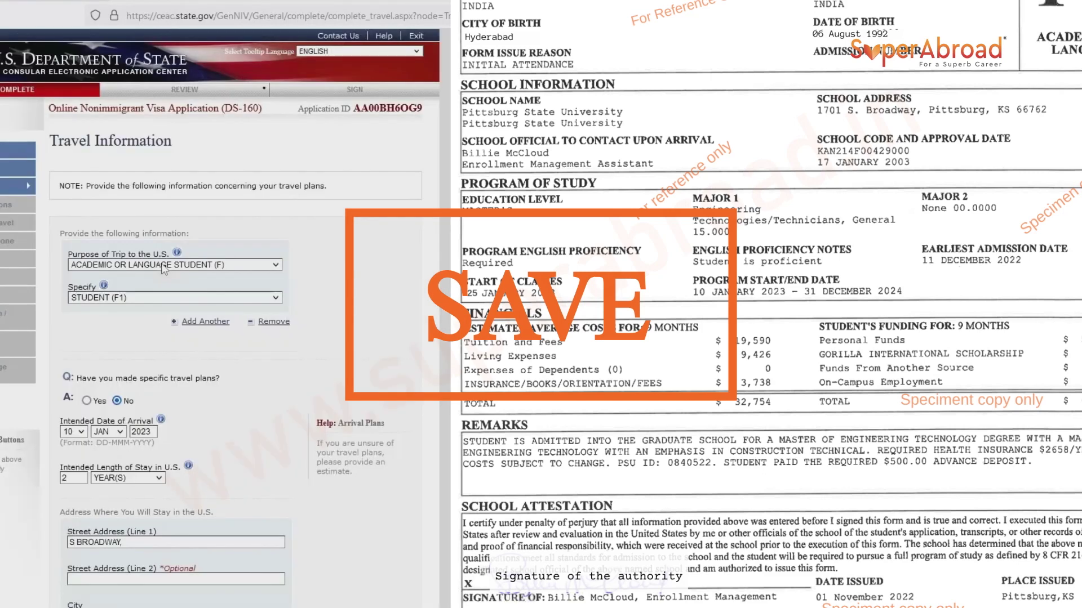
scroll(170, 271, down, 4)
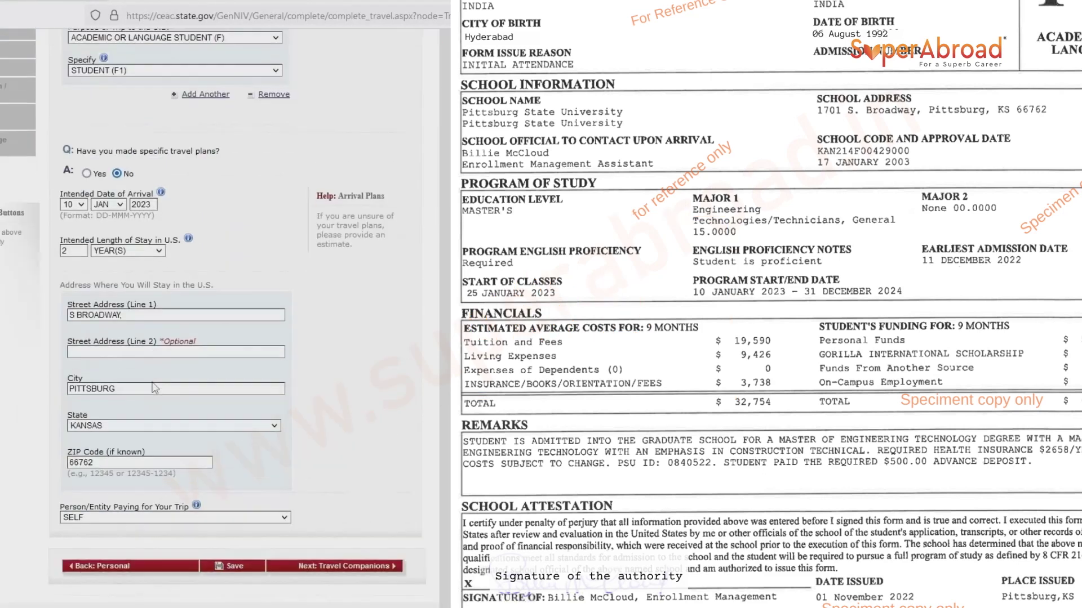
click(319, 567)
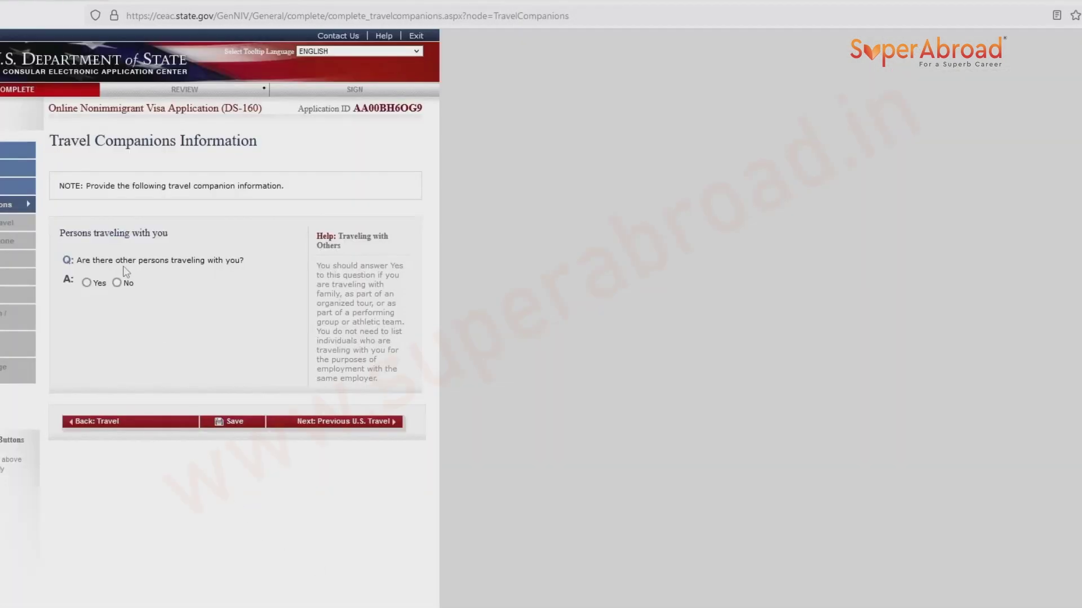
Answer No to other persons traveling with you and proceed to Previous U.S. Travel.
click(116, 283)
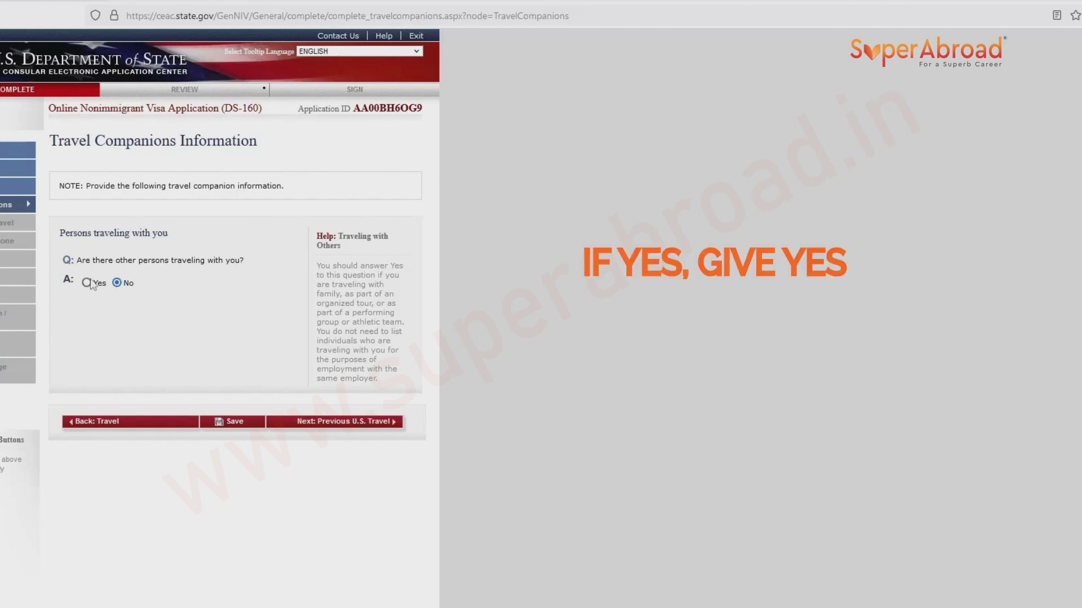
click(300, 425)
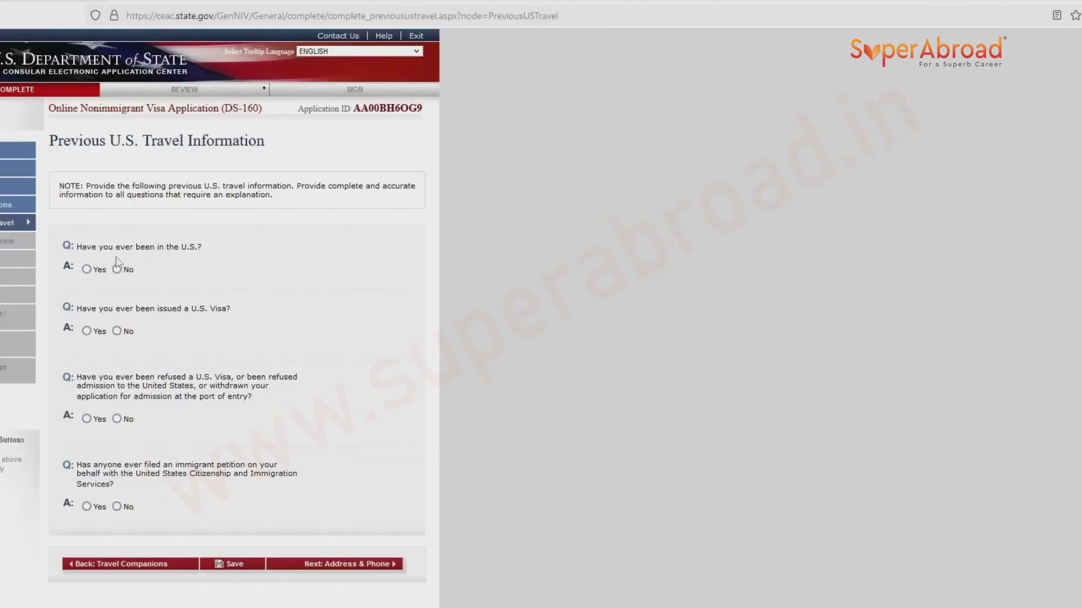
Mark No for prior U.S. visits, visas, visa refusals and immigrant petitions, then save.
click(117, 269)
click(117, 332)
click(117, 419)
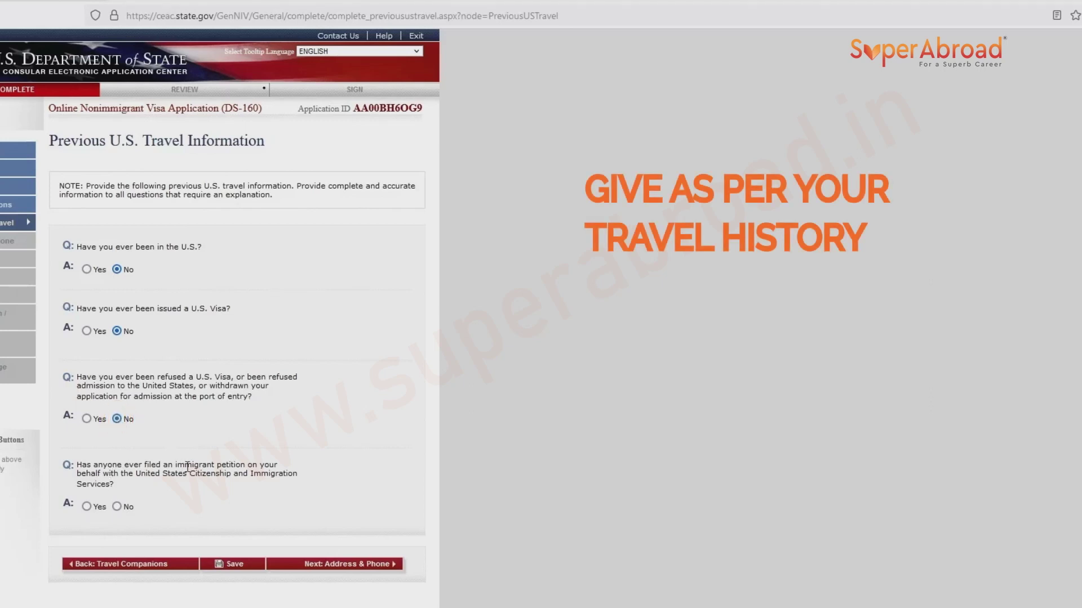
click(117, 507)
click(219, 565)
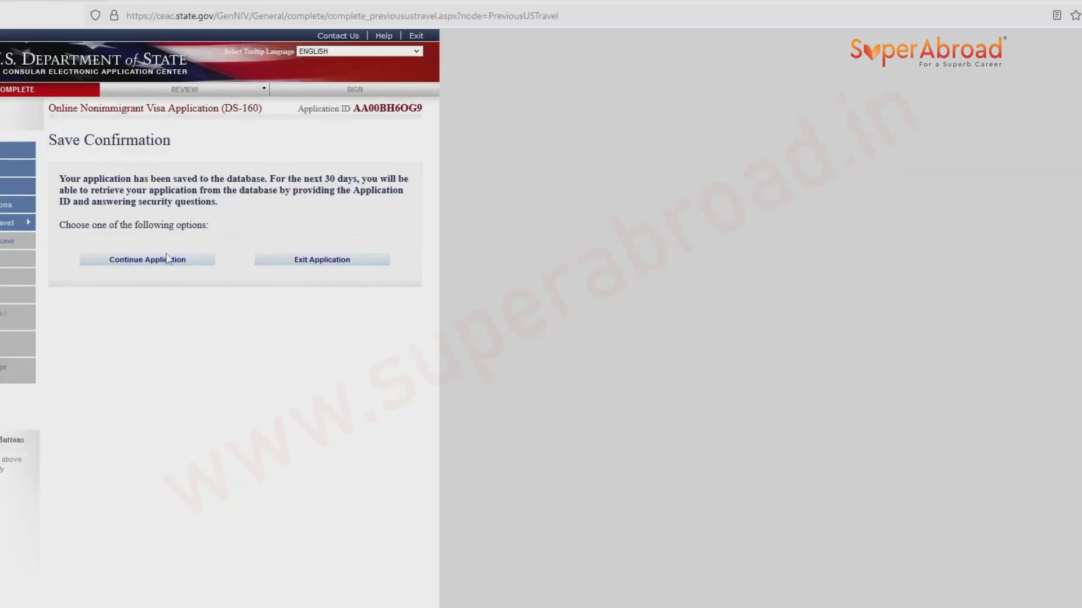
click(167, 260)
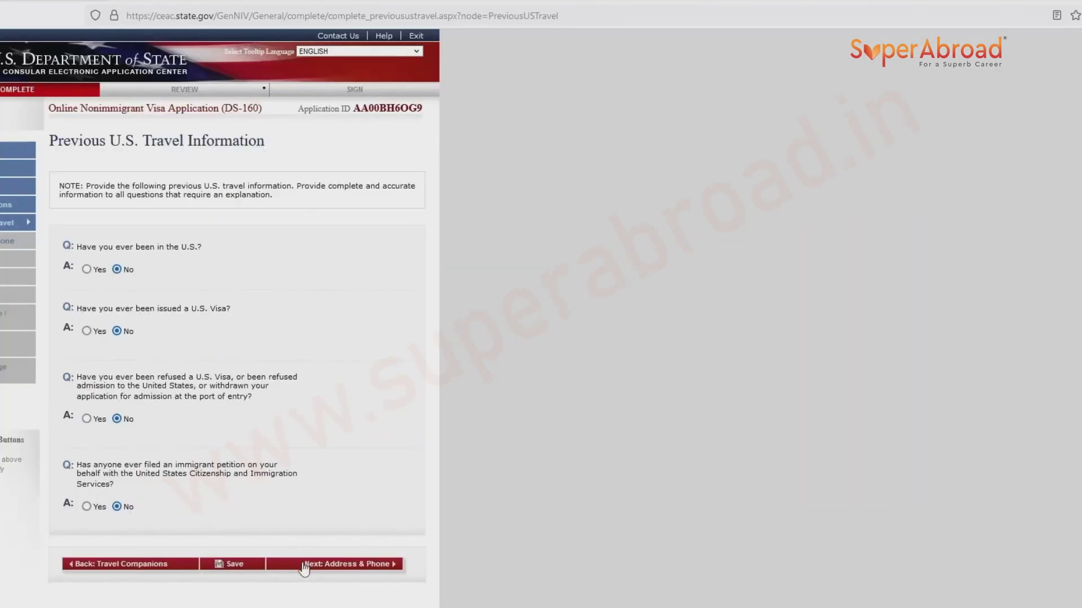
click(304, 564)
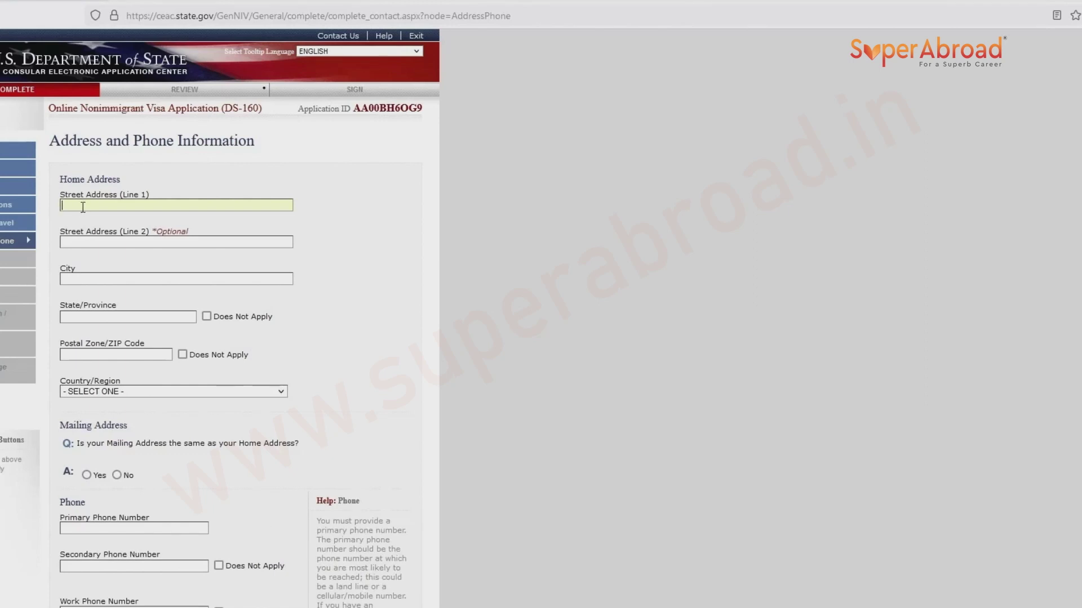
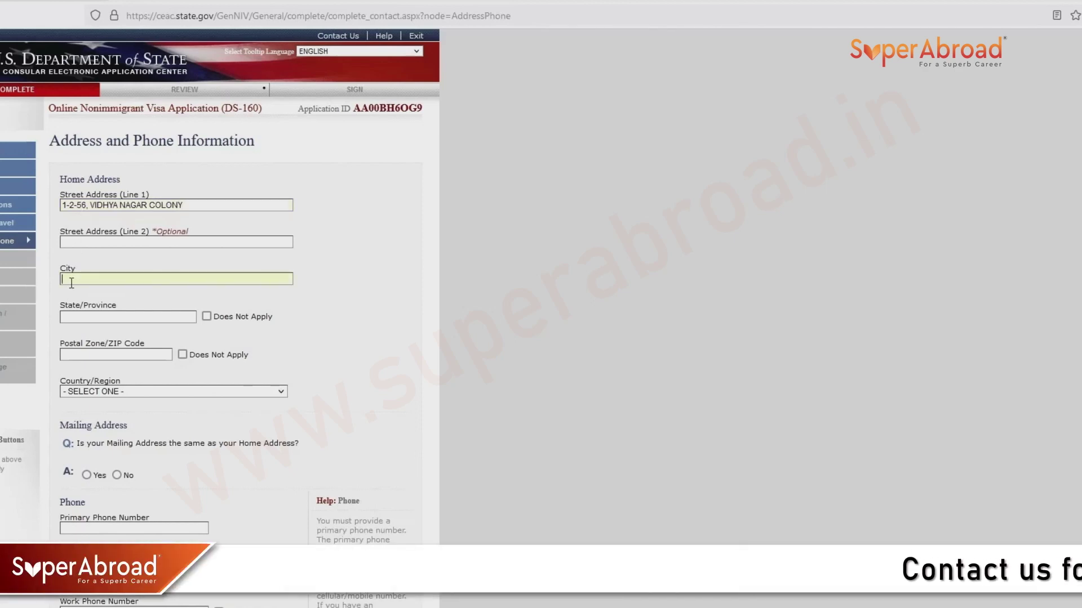
Enter the home street address, city HYDERABAD, state TELANGANA, postal code and country INDIA.
click(71, 283)
text(HYDERABAD)
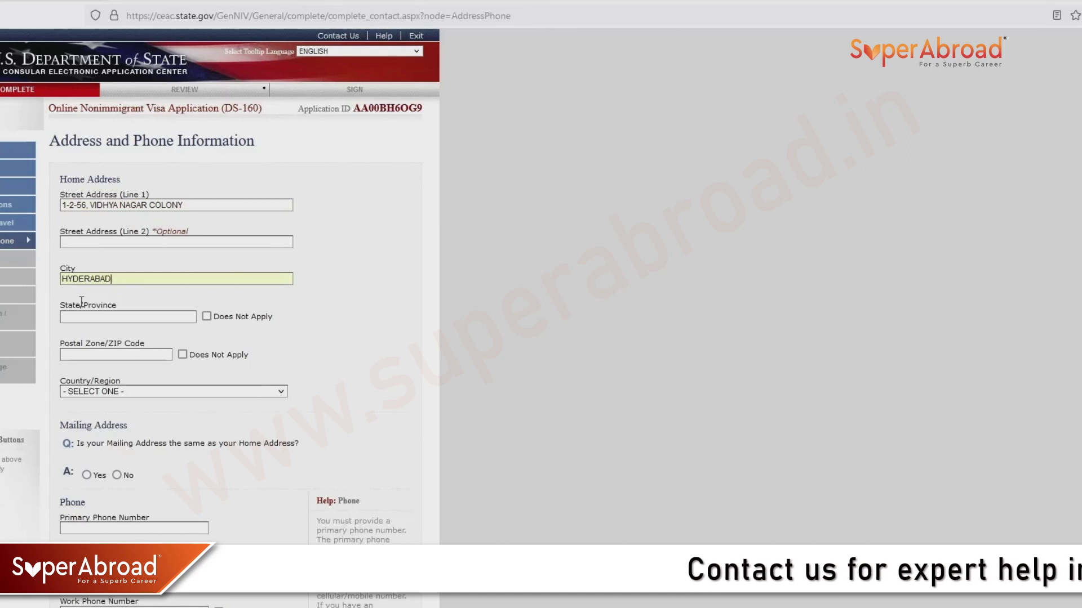
click(121, 320)
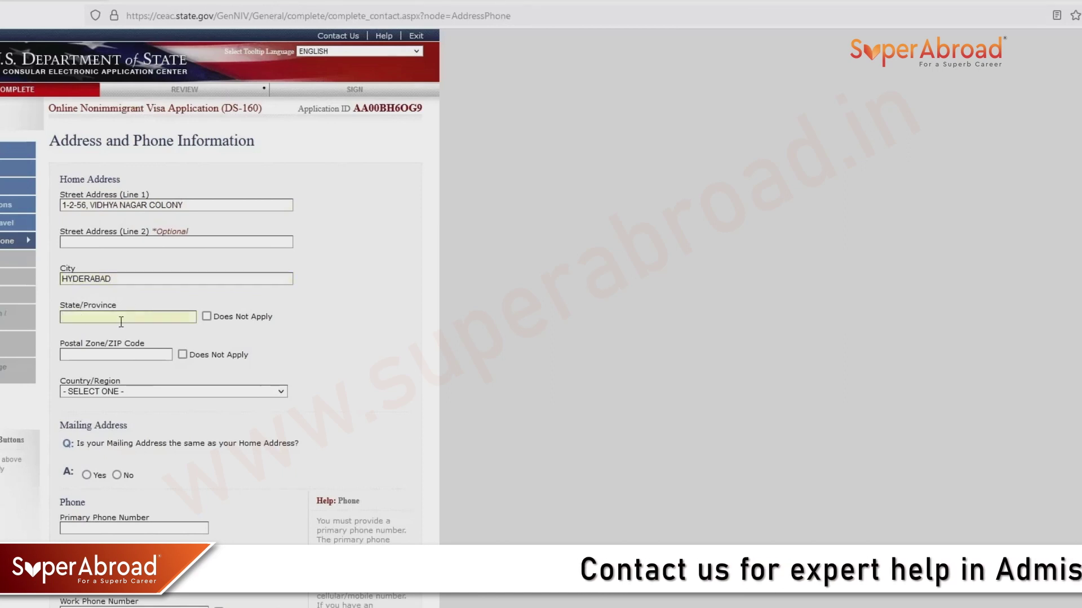
text(TELANGANA)
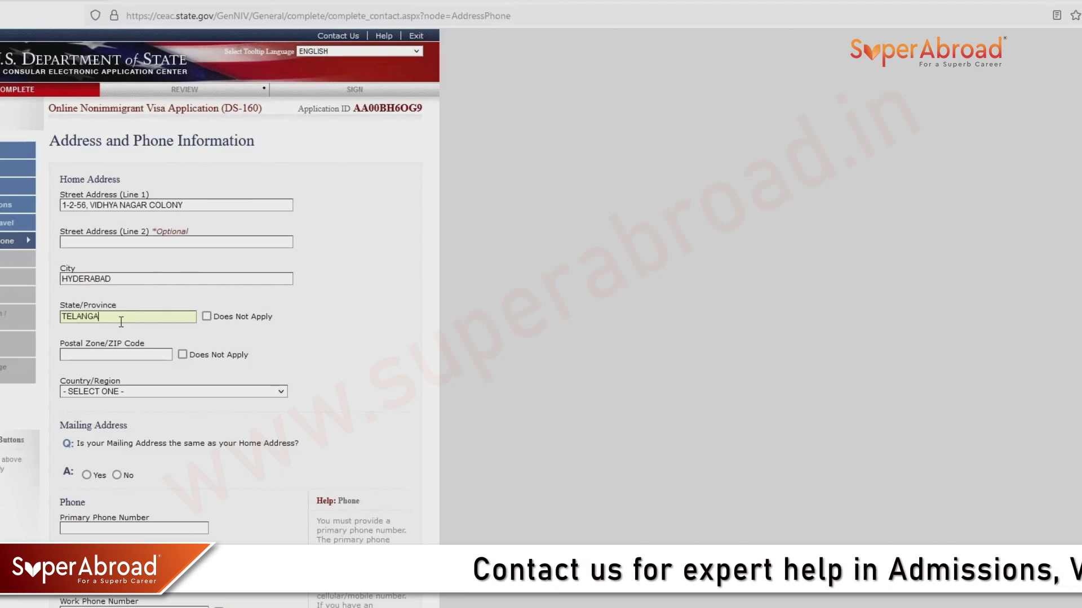
click(80, 354)
text(500080)
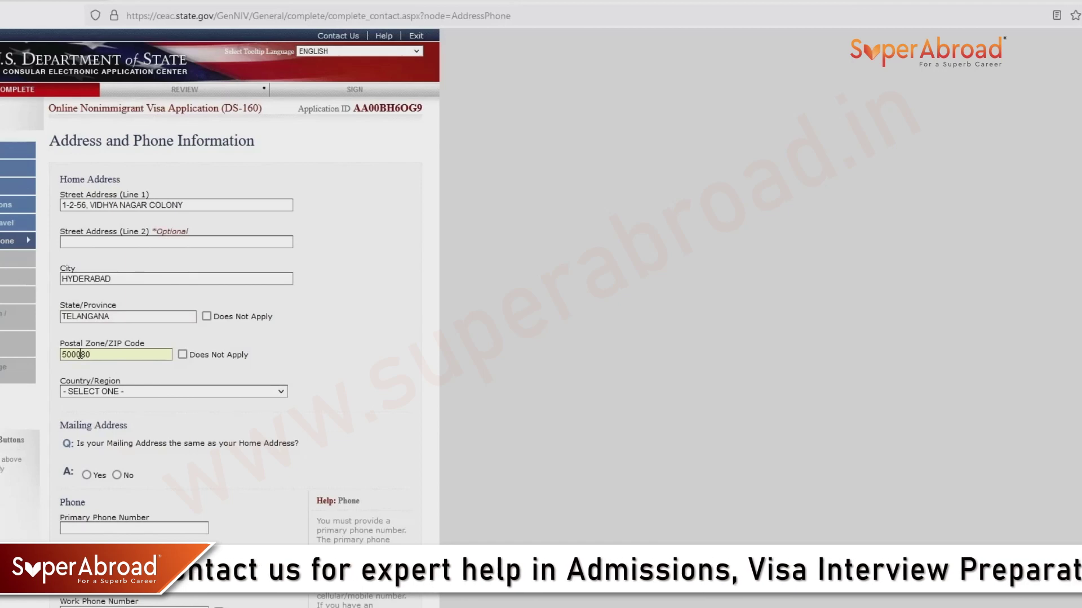
click(74, 396)
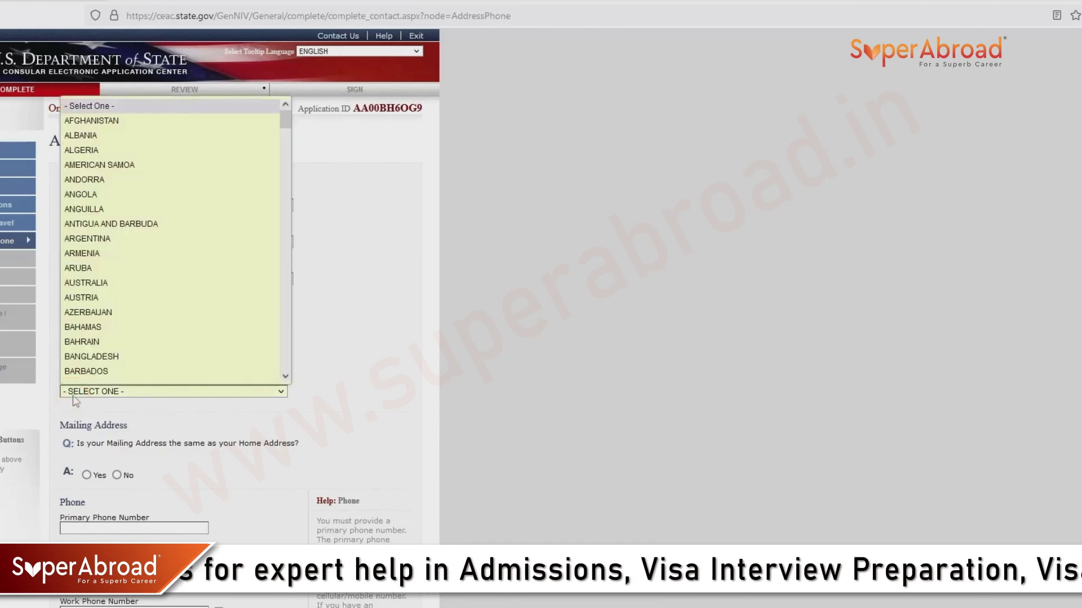
text(in)
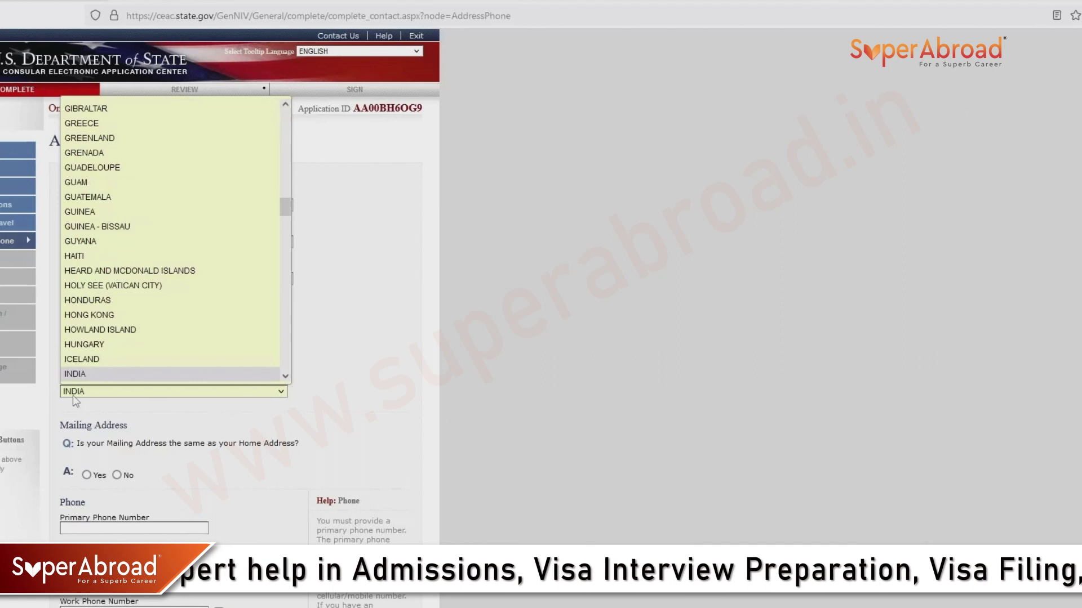
key(Return)
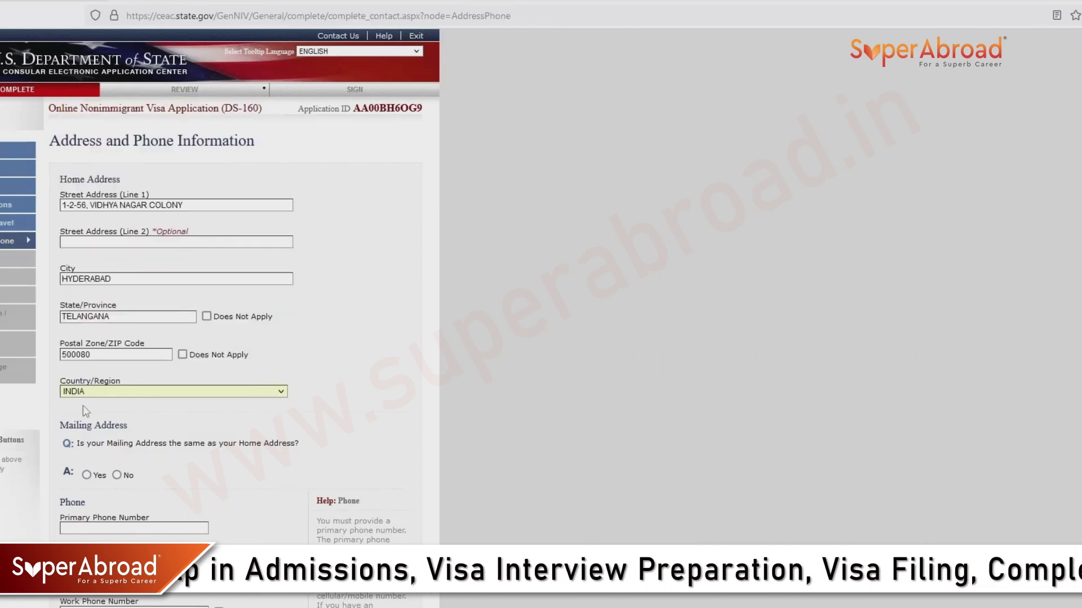
Set the mailing address to Yes, same as the home address.
scroll(169, 417, down, 2)
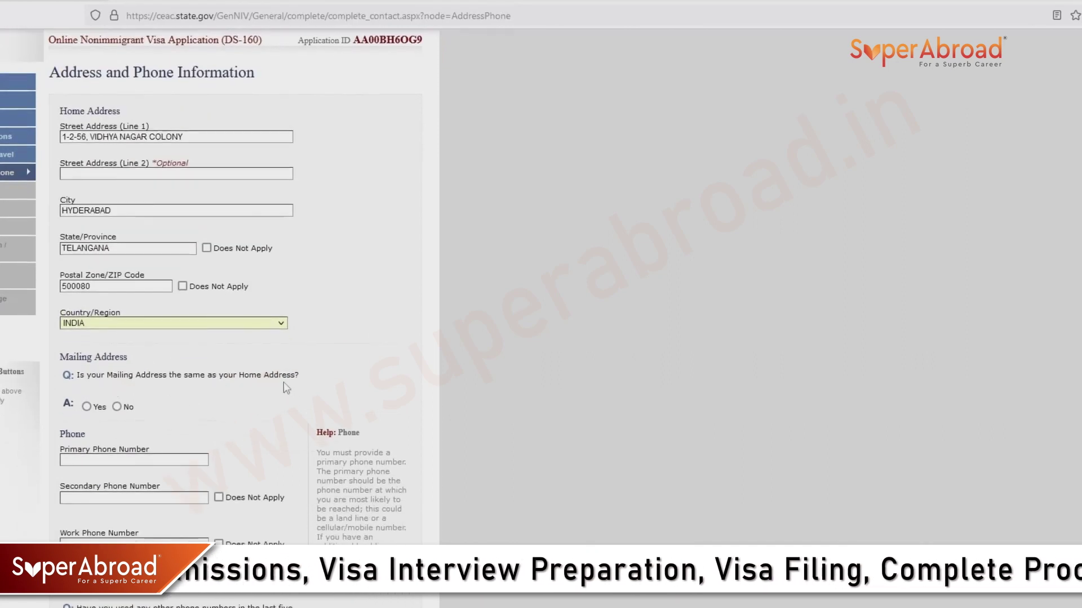
click(88, 407)
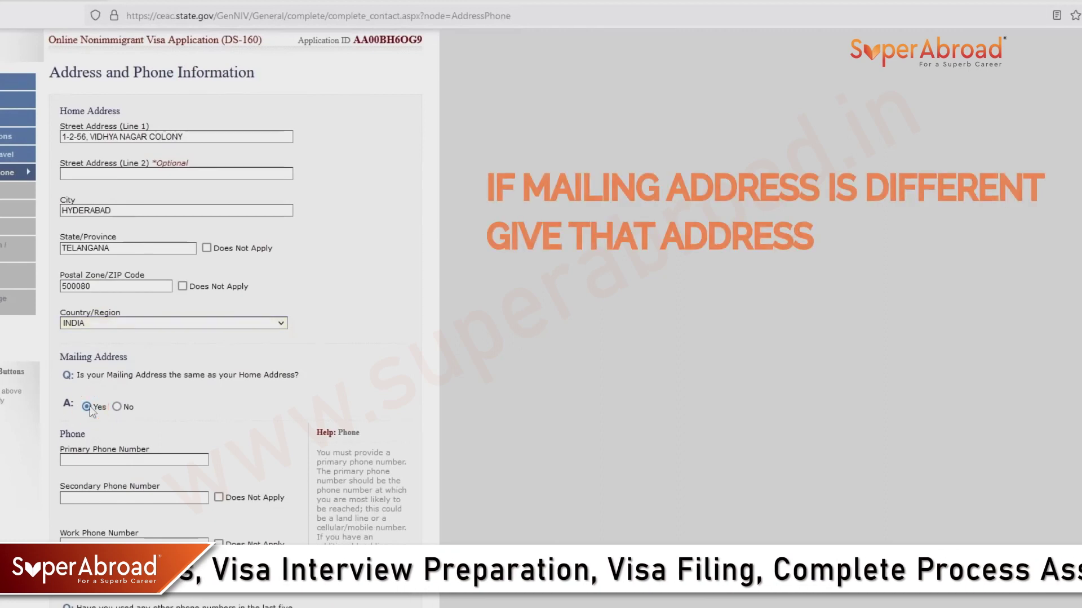
click(117, 476)
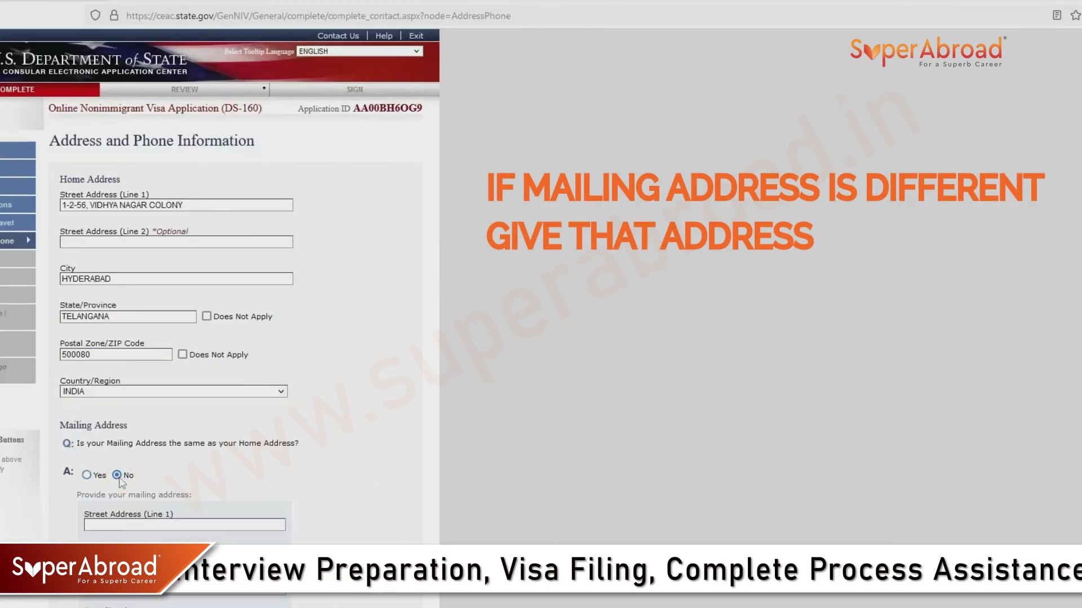
scroll(77, 284, down, 4)
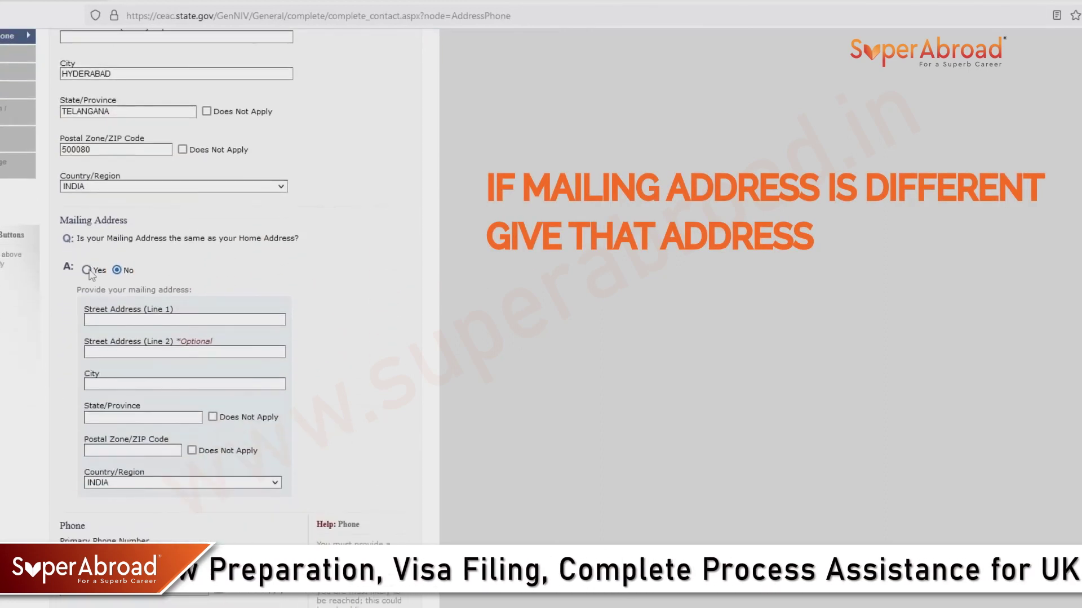
click(87, 270)
scroll(98, 341, down, 4)
scroll(98, 341, down, 1)
Enter the primary phone, mark secondary and work phones Does Not Apply, and answer No to other numbers.
click(86, 325)
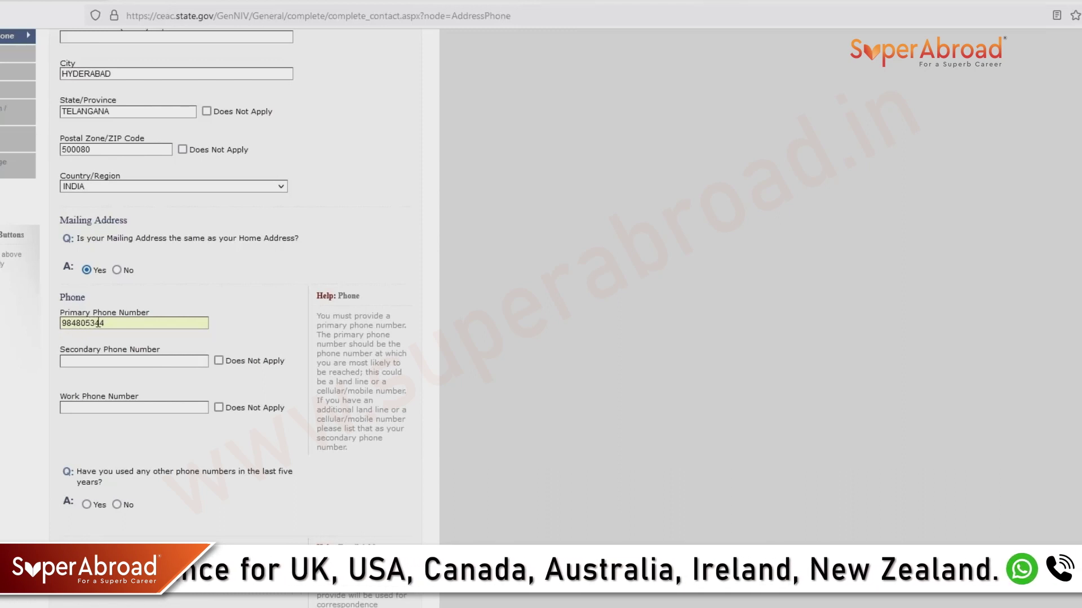
text(9)
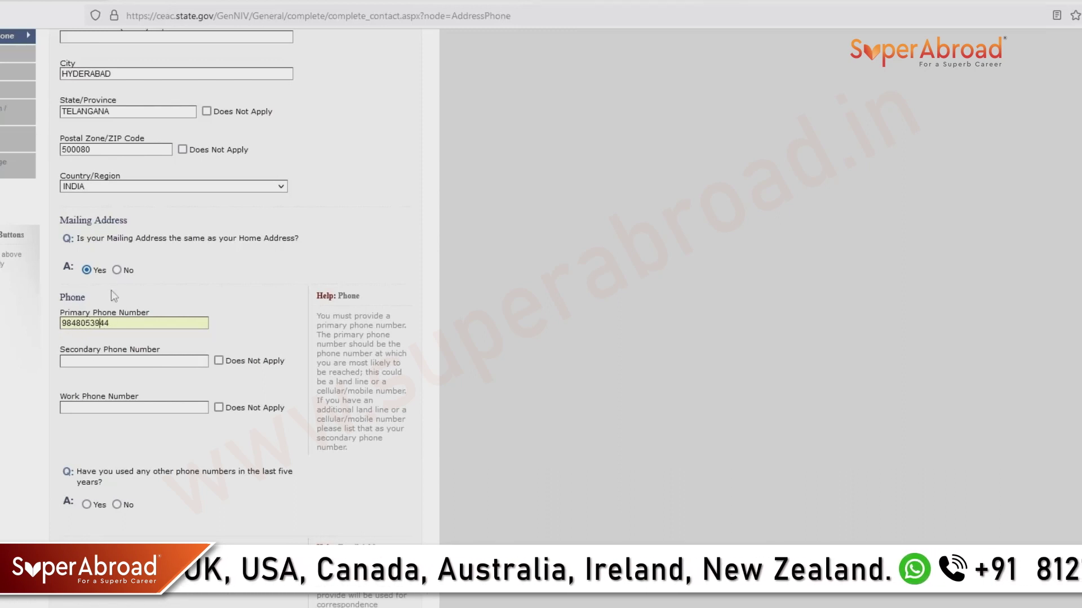
click(219, 360)
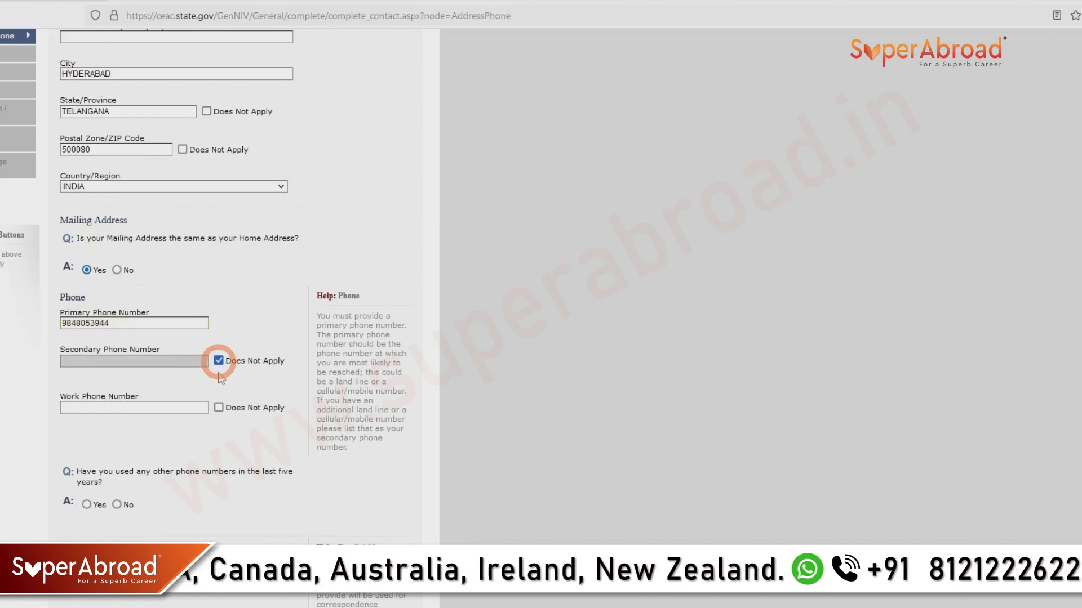
click(219, 407)
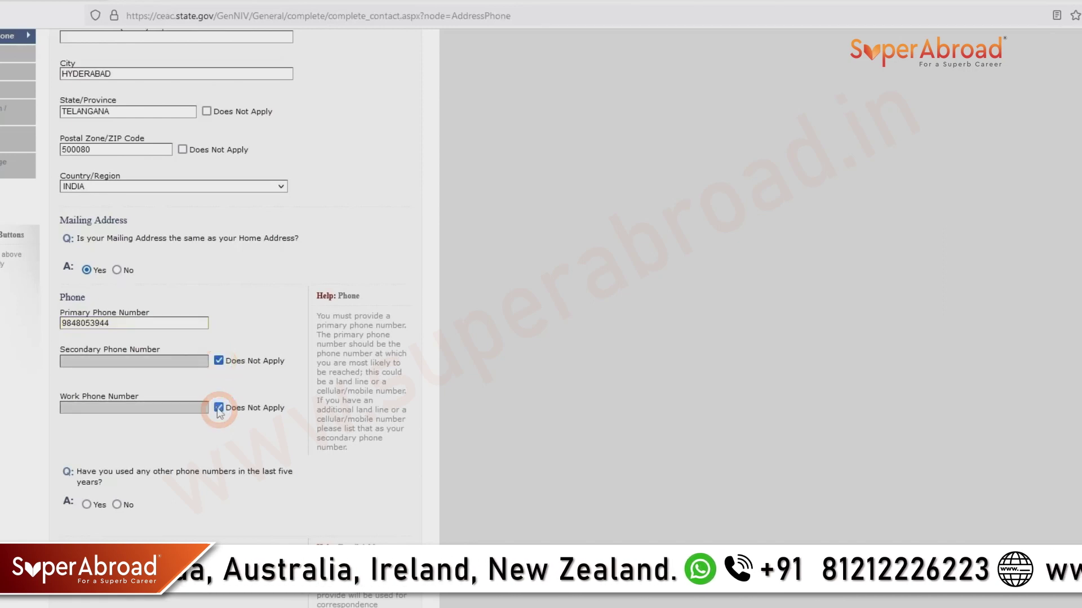
scroll(220, 414, down, 1)
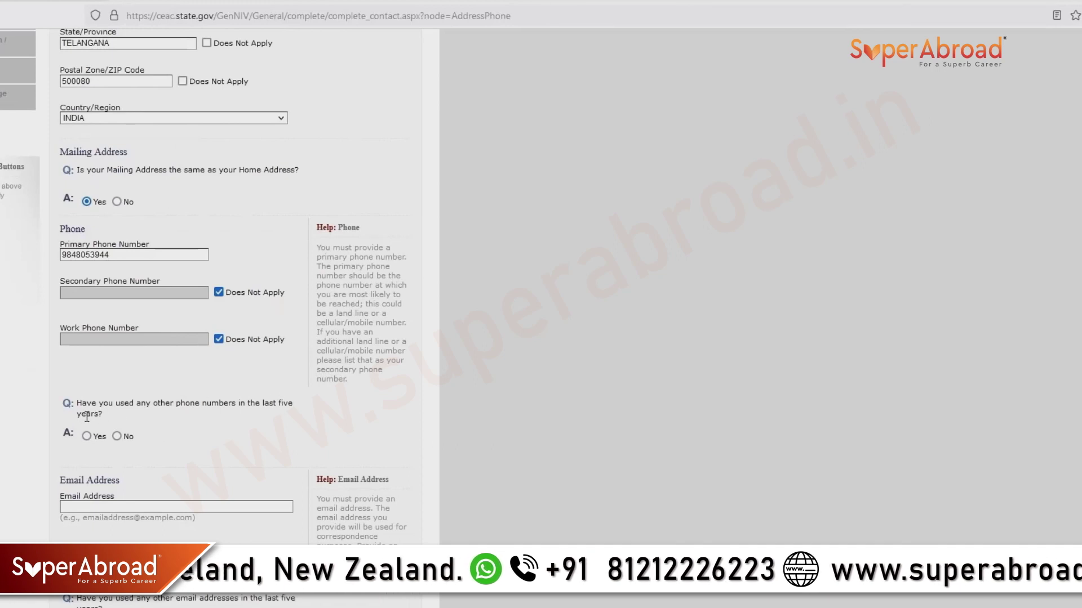
click(118, 437)
scroll(121, 417, down, 5)
Enter the applicant's e-mail address.
click(76, 261)
scroll(48, 407, up, 3)
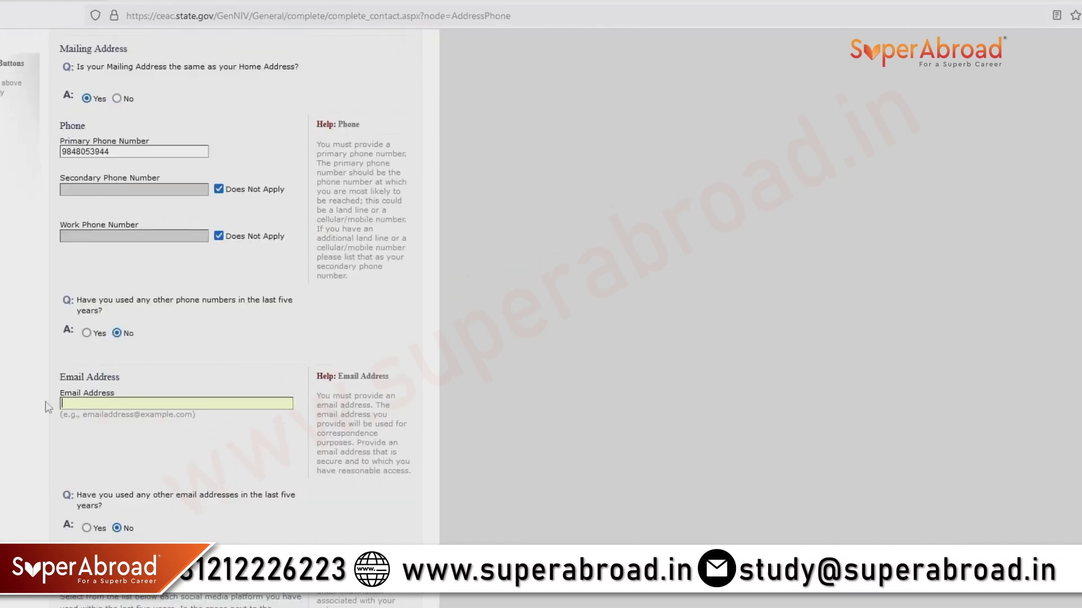
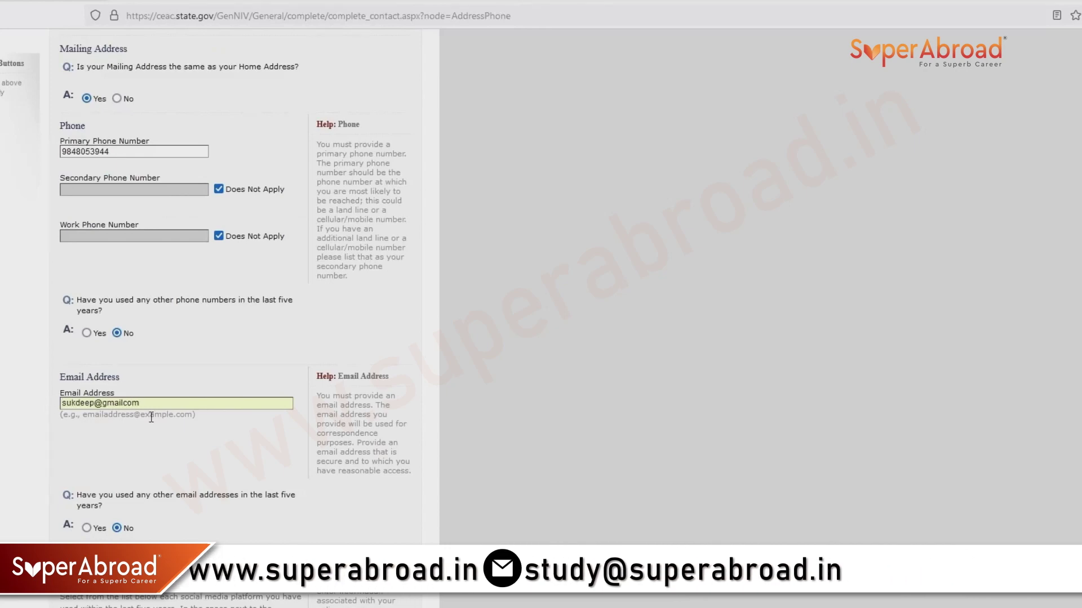
scroll(149, 417, down, 3)
scroll(150, 417, down, 1)
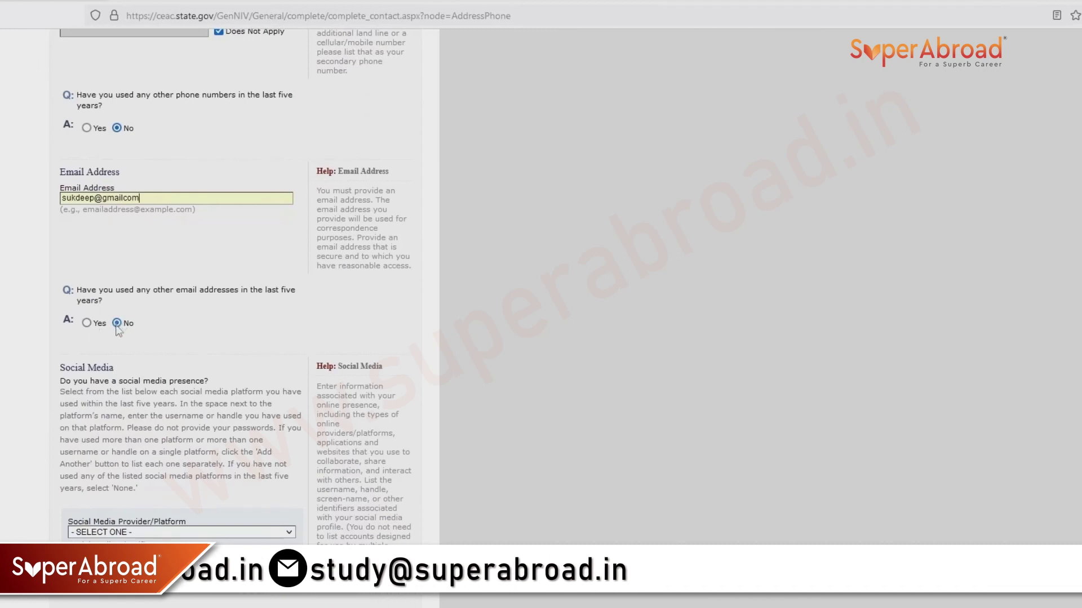
scroll(118, 327, down, 2)
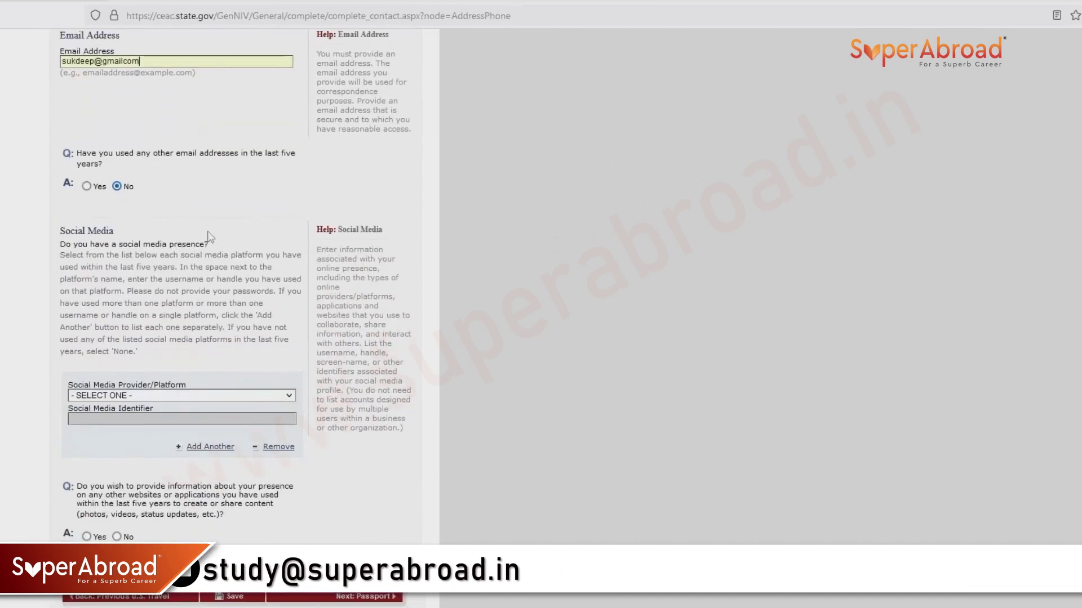
Add an INSTAGRAM social media entry with the applicant's handle.
click(149, 395)
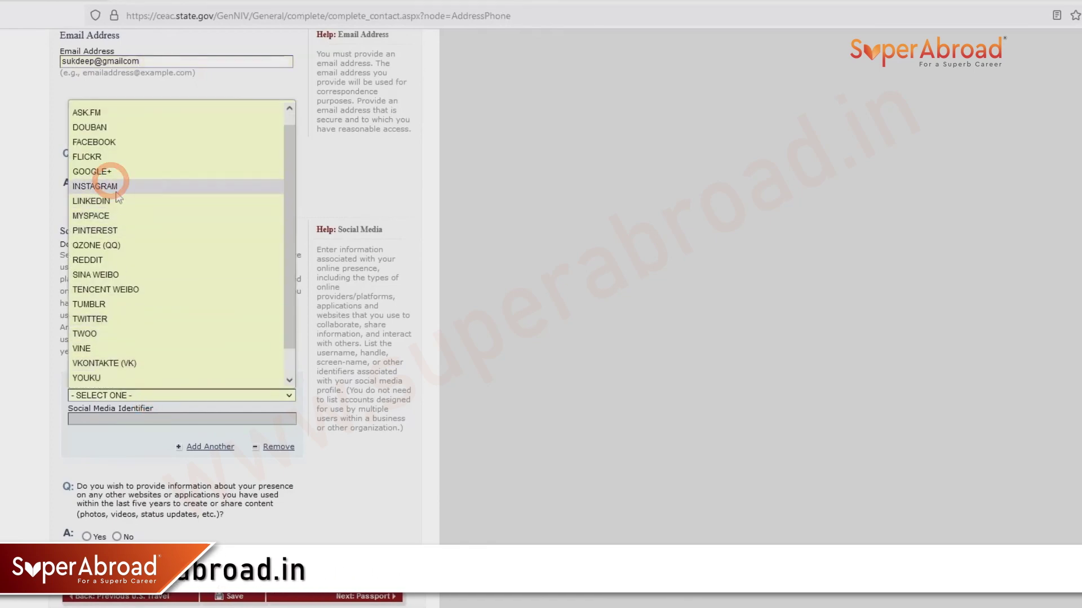
click(113, 185)
scroll(90, 441, up, 4)
scroll(90, 441, down, 5)
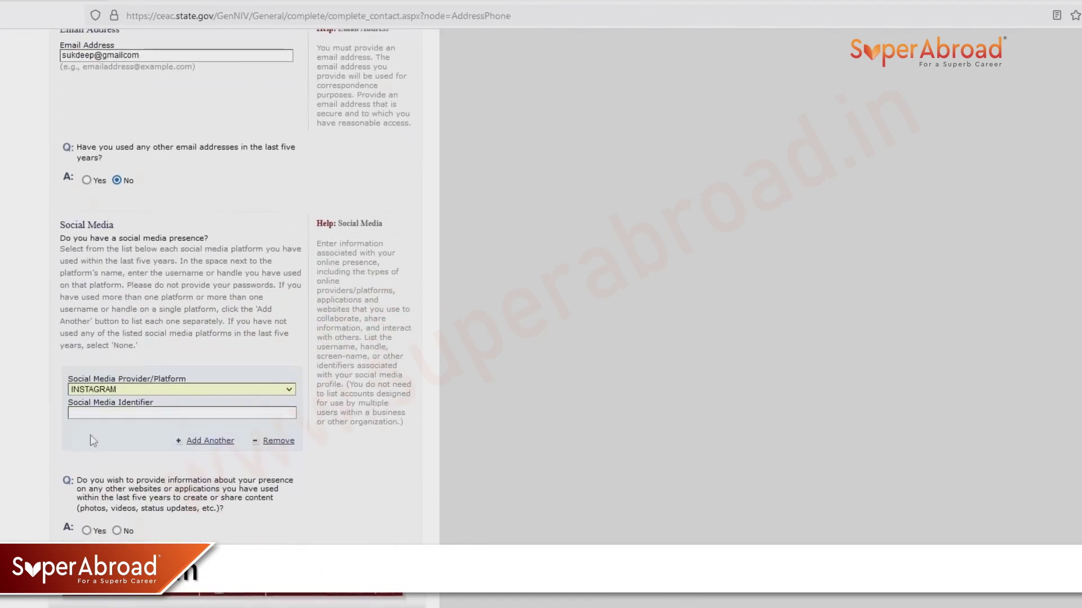
click(92, 414)
text(Su)
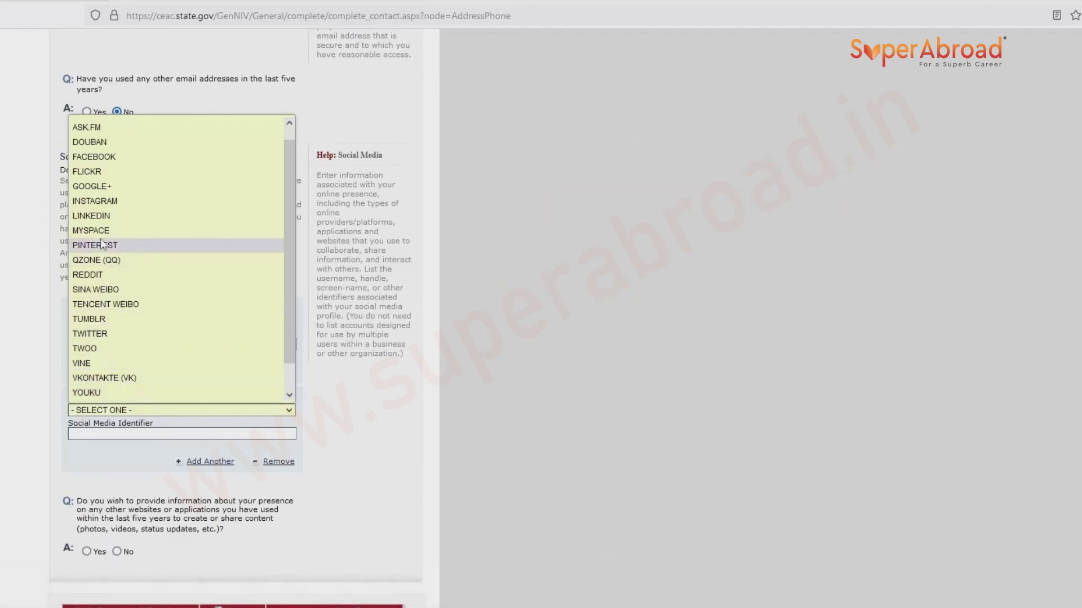
Add a FACEBOOK entry with the applicant's handle, answer No to other websites, and save.
click(93, 157)
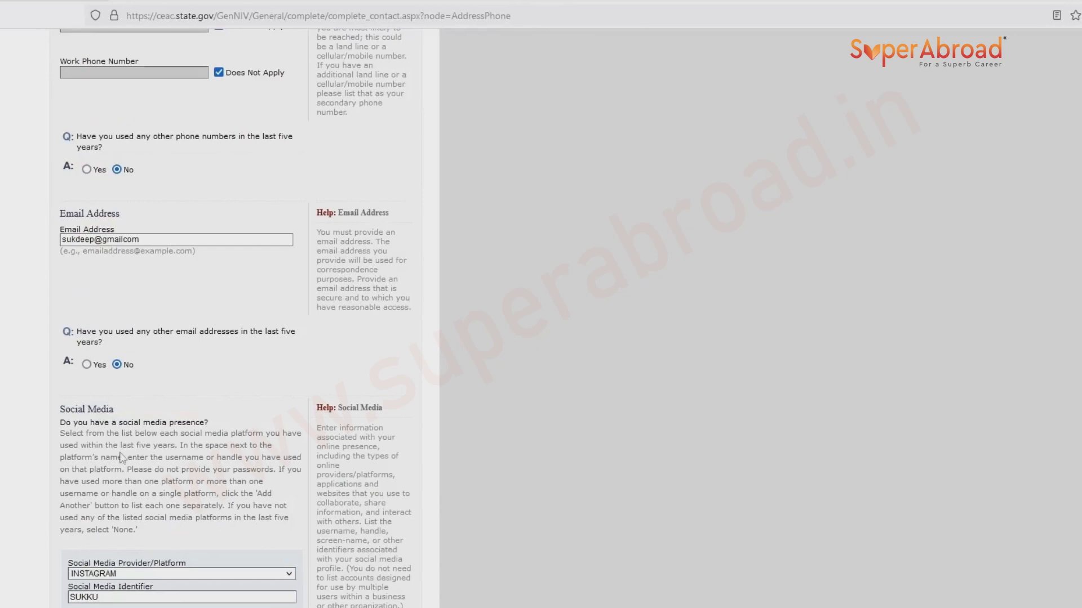
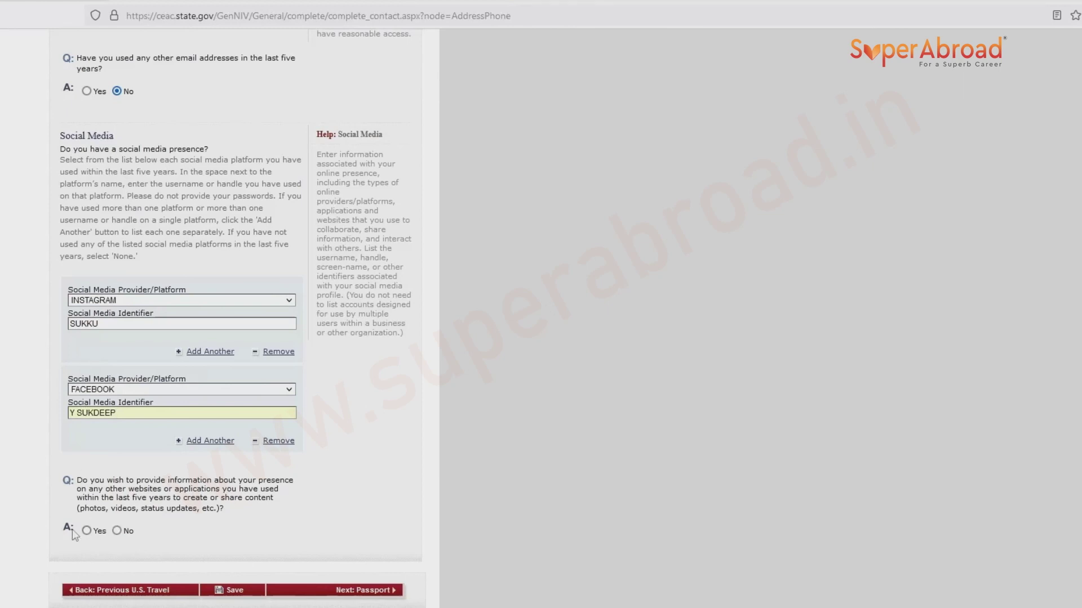
click(117, 531)
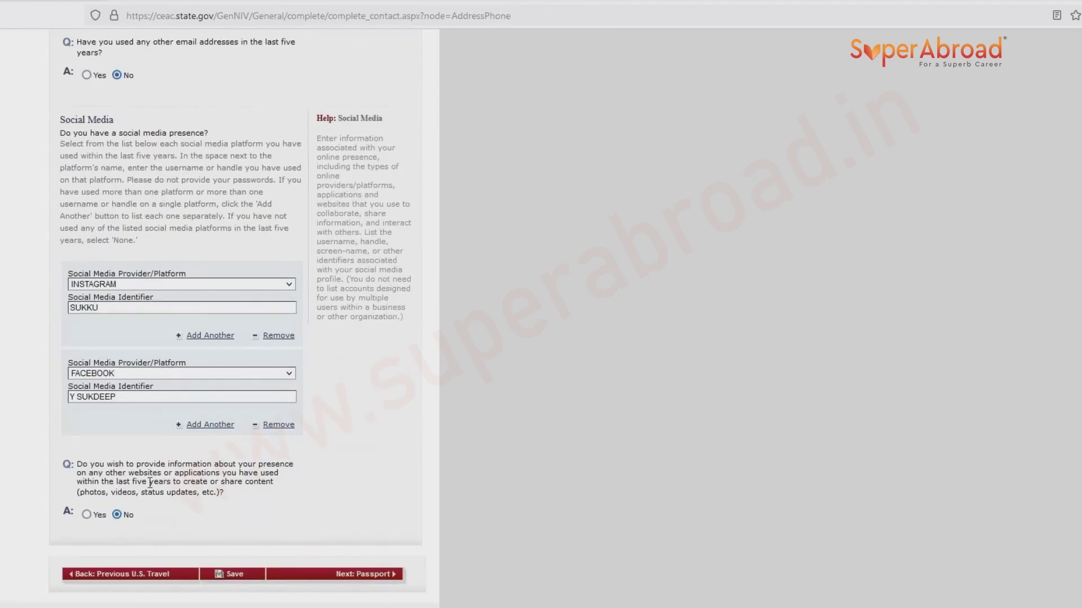
click(231, 575)
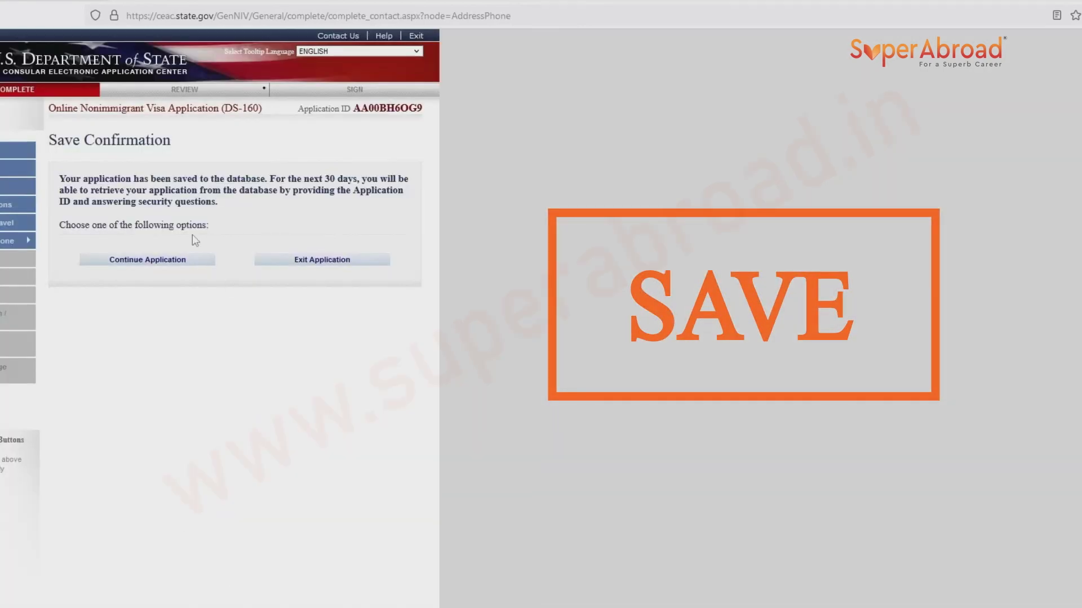
Set the passport type to REGULAR, enter the passport number, and mark Book Number Does Not Apply.
click(196, 266)
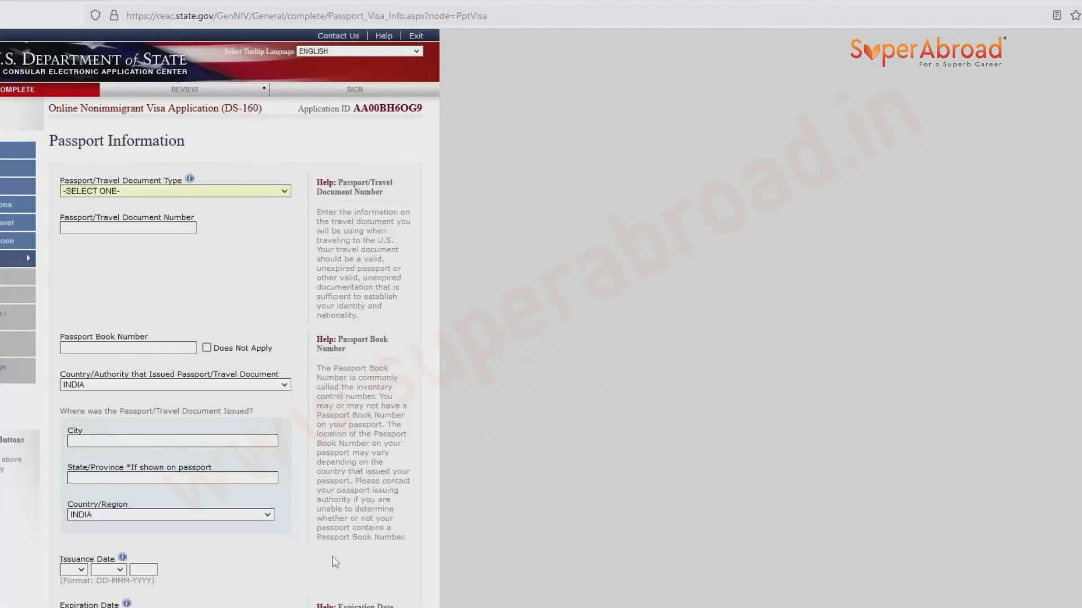
click(142, 193)
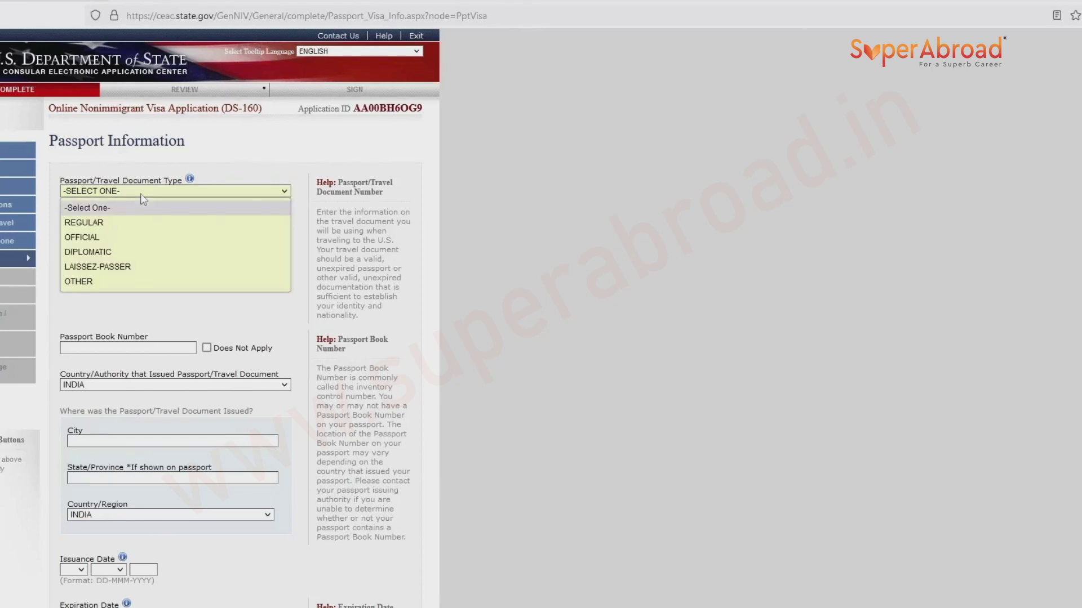
click(82, 225)
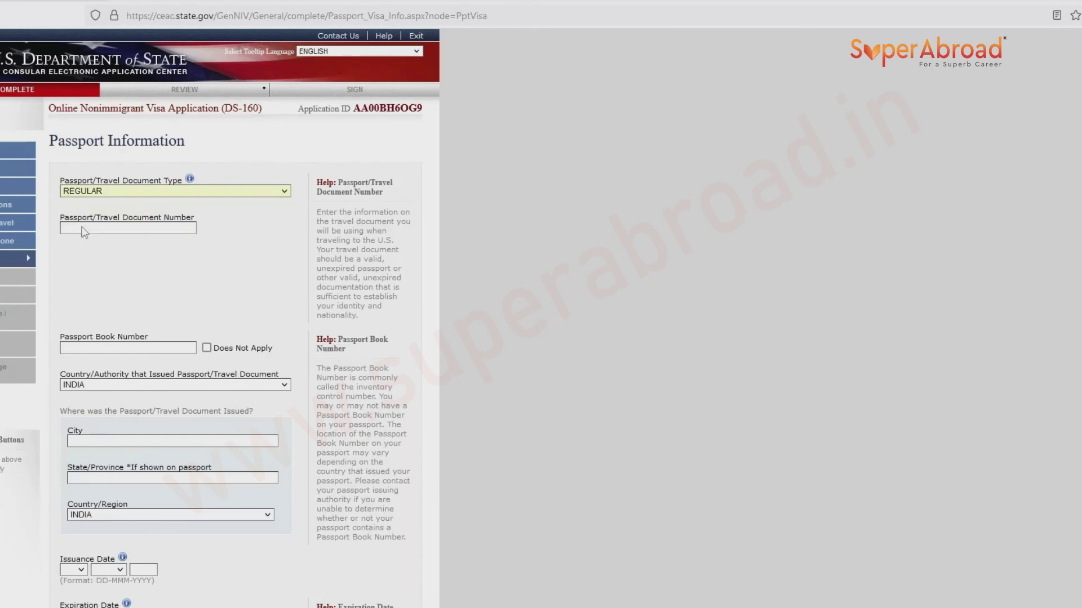
click(83, 228)
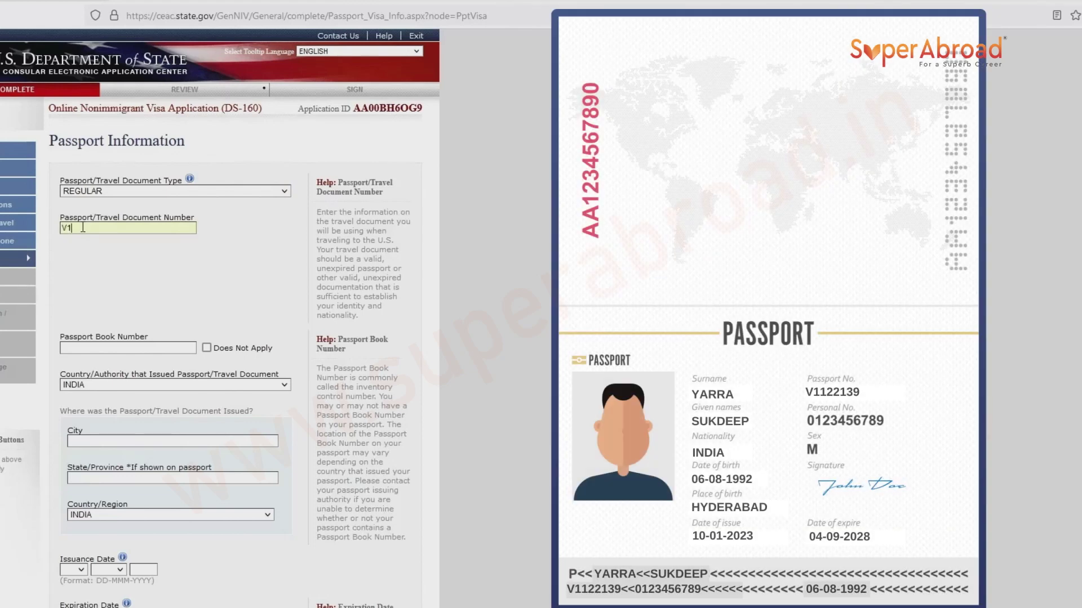
click(94, 349)
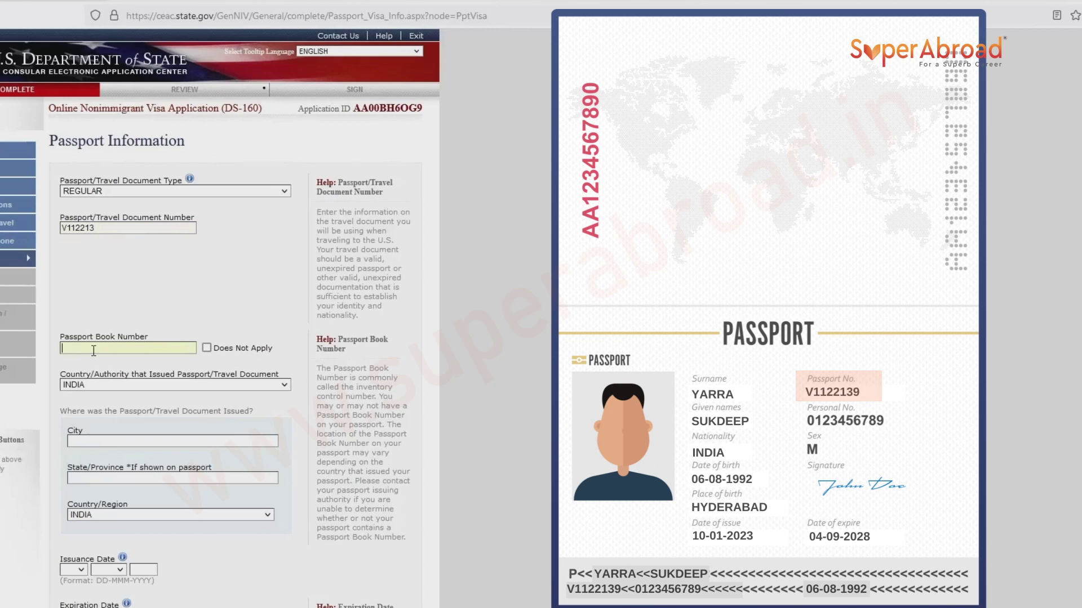
click(206, 347)
click(118, 221)
text(9)
Enter HYDERABAD as the passport's city of issuance.
click(125, 438)
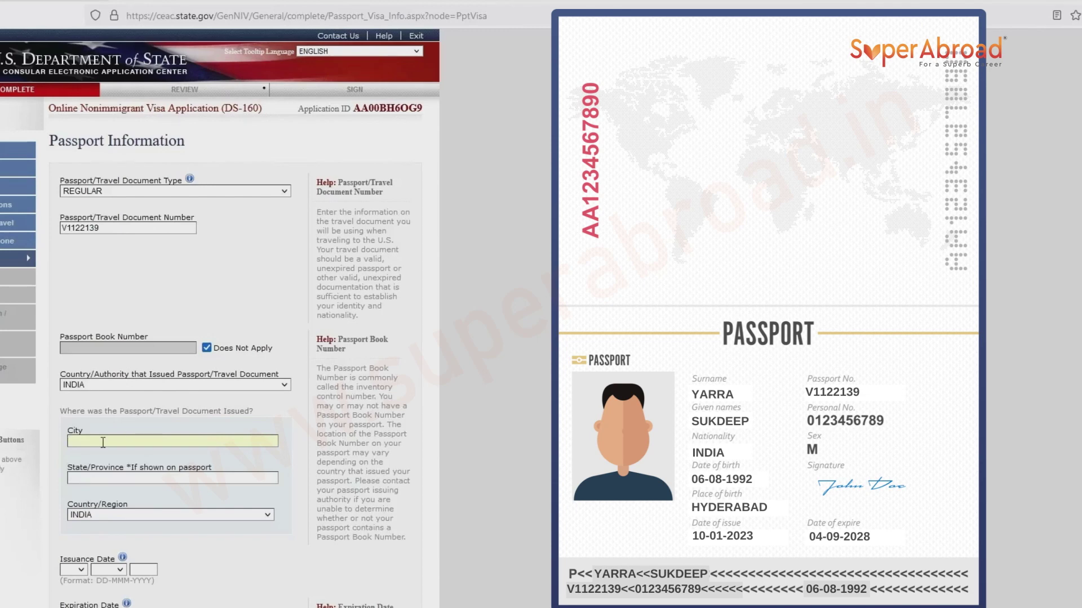
text(HYDERABAD)
double_click(123, 467)
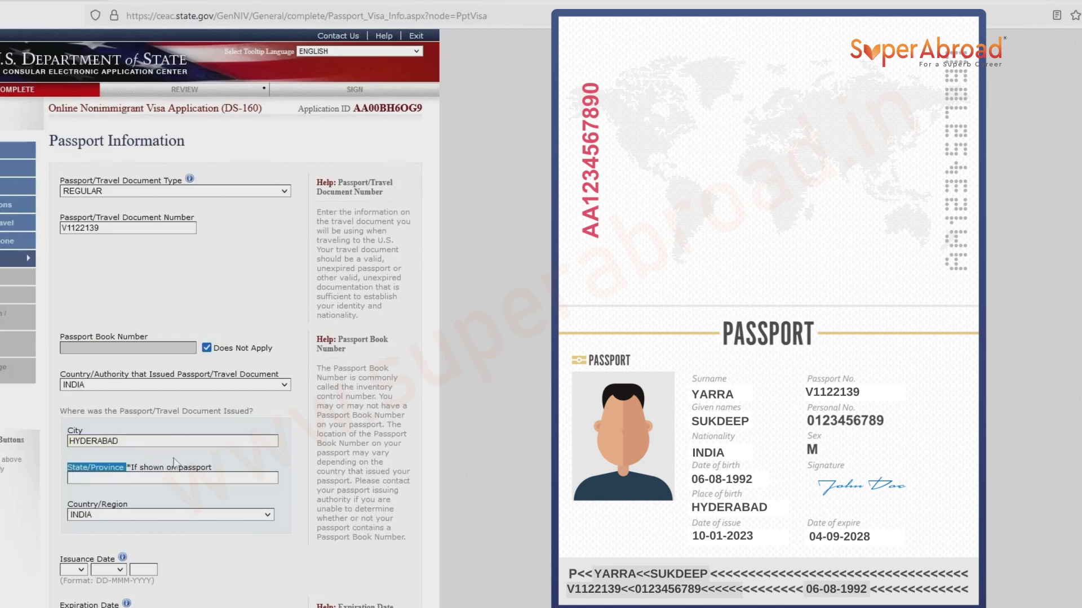
drag(127, 468, 218, 472)
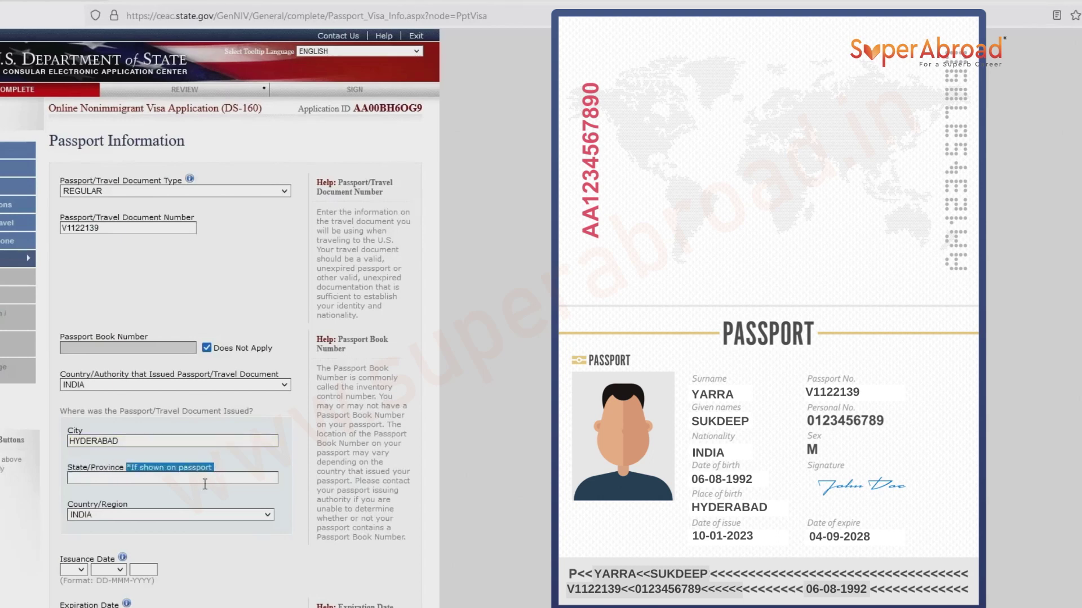
click(206, 479)
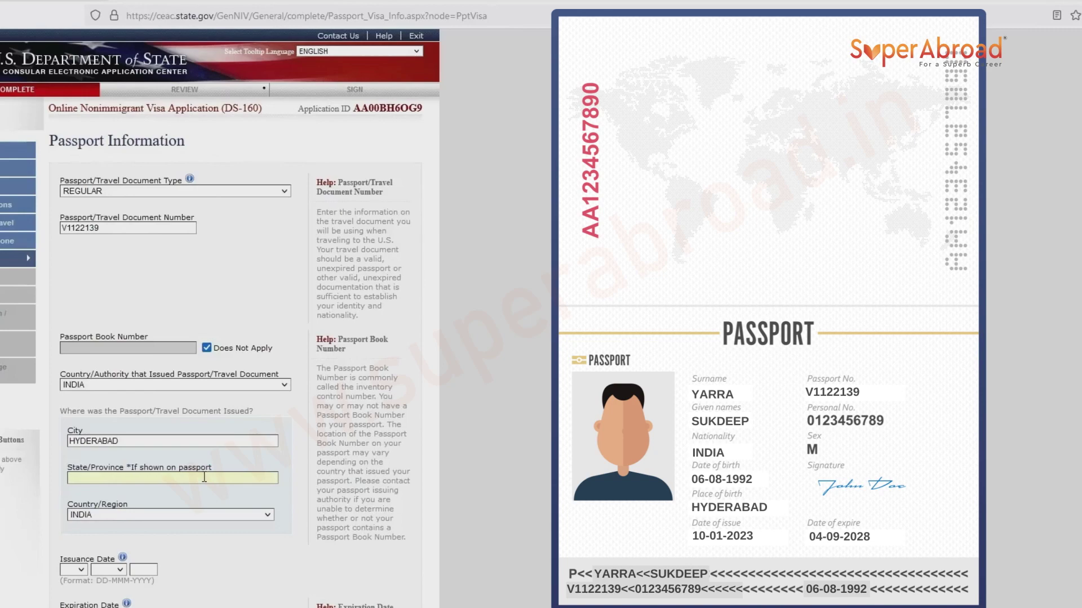
scroll(112, 496, down, 1)
click(75, 502)
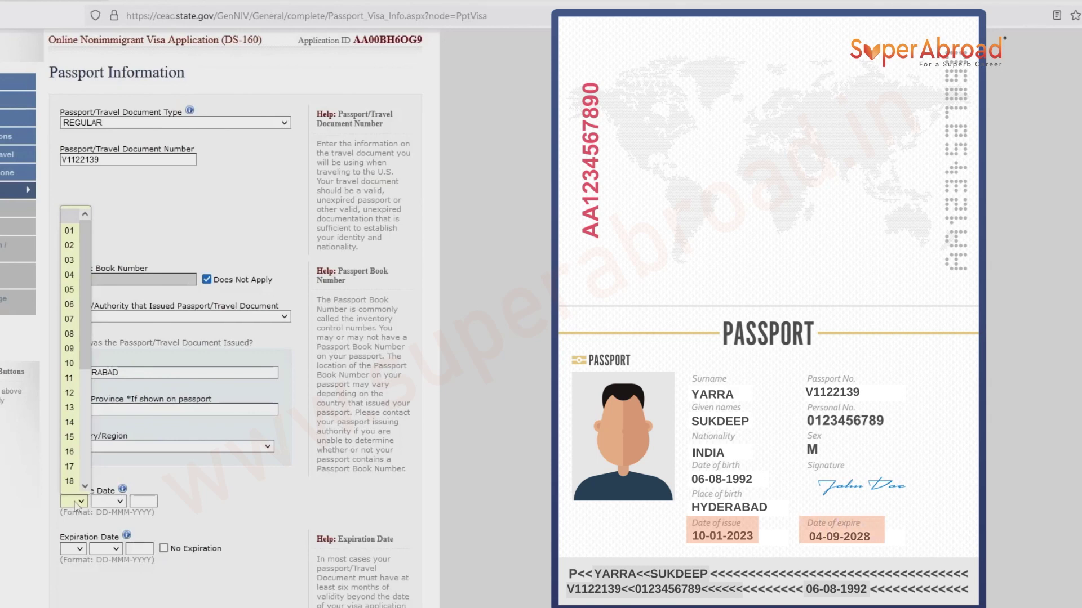
Set the passport issuance date to 05 SEP 2018.
click(72, 291)
key(Tab)
key(s)
click(142, 501)
text(2018)
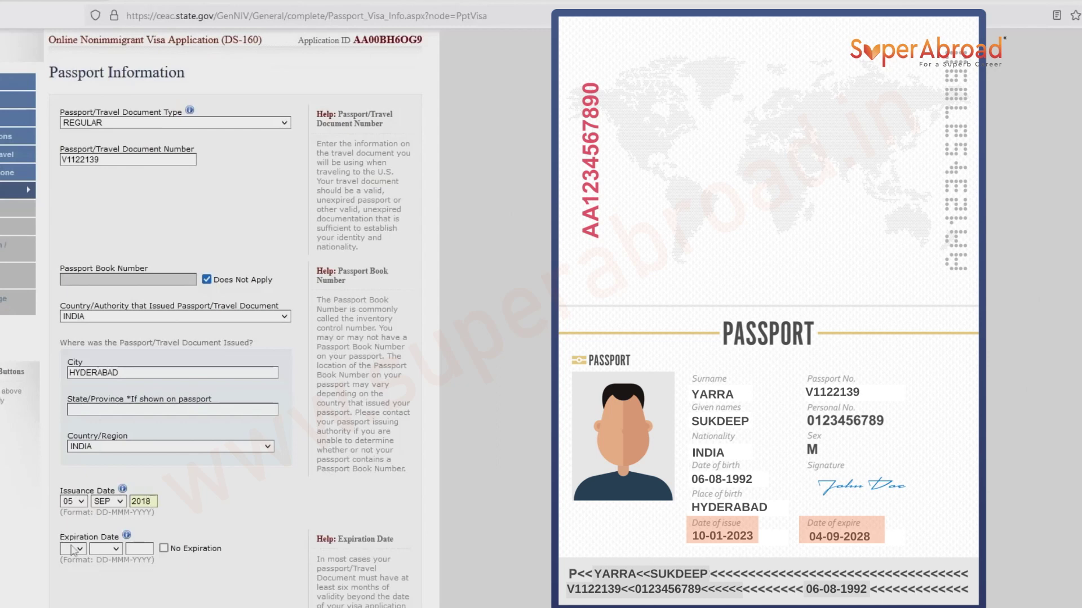
Set the passport expiration date to 04 SEP 2028.
click(72, 549)
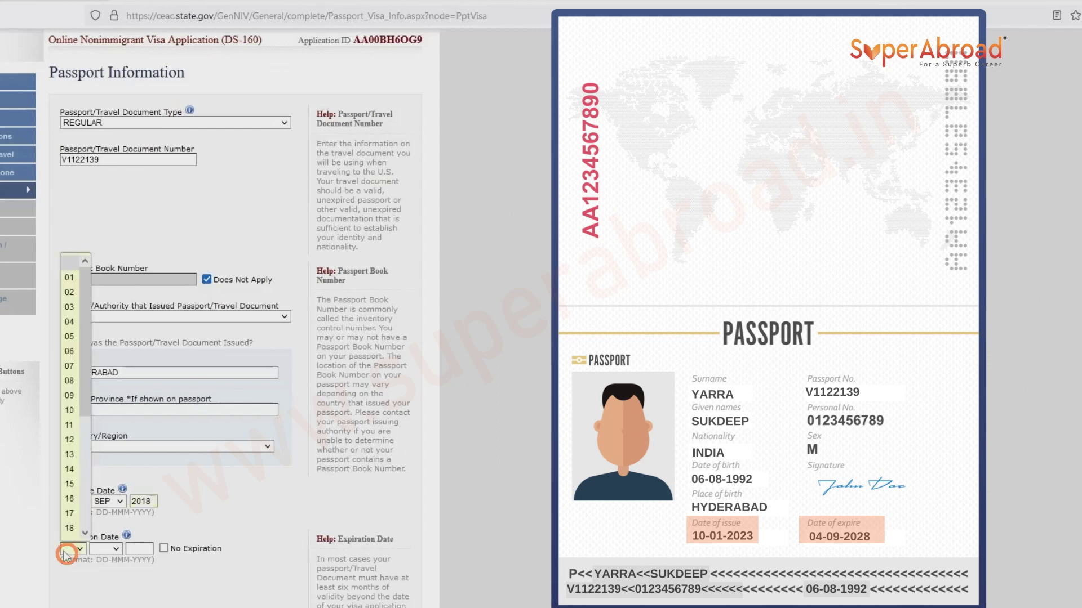
click(70, 516)
click(106, 549)
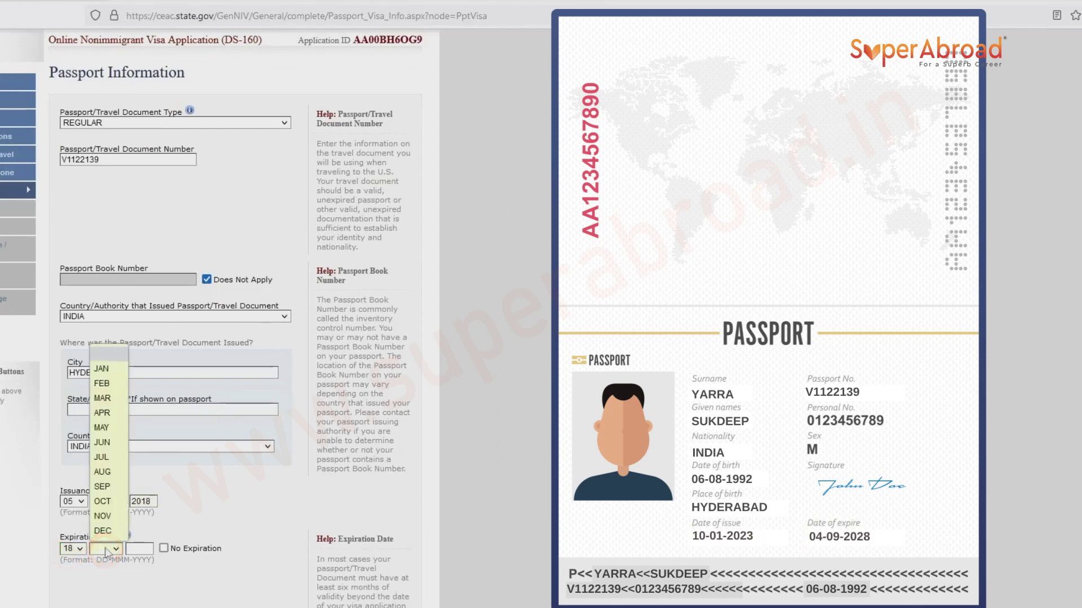
click(111, 517)
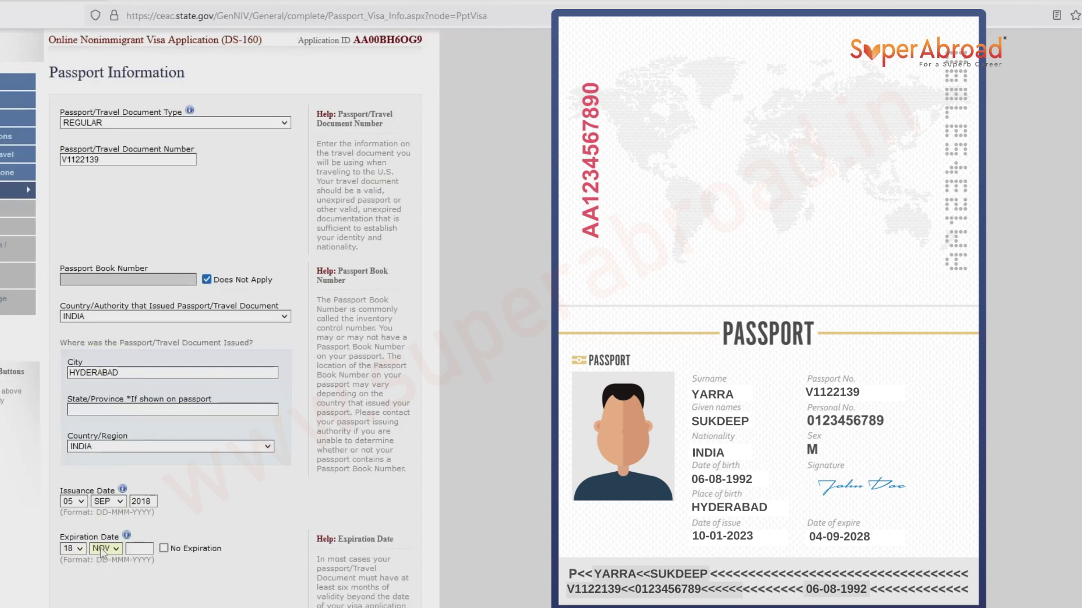
click(69, 549)
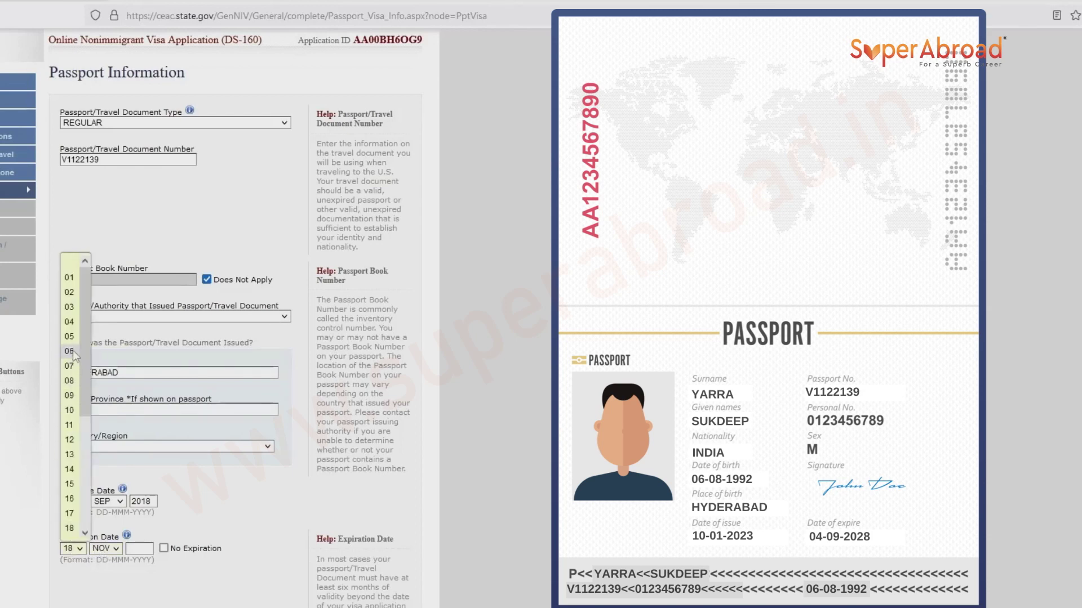
click(69, 322)
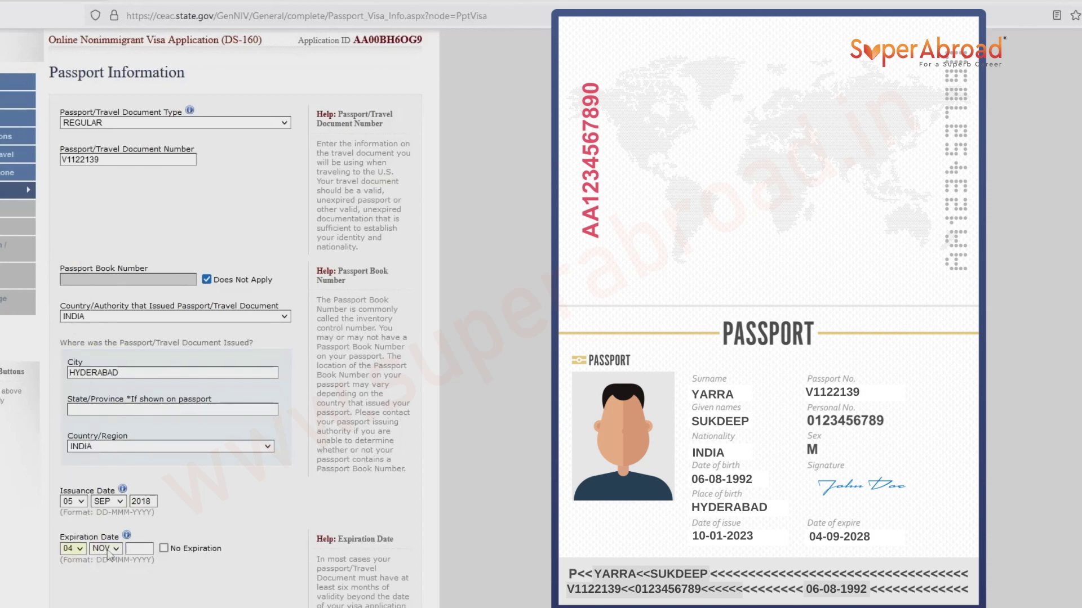
click(99, 547)
click(102, 487)
click(134, 551)
text(2028)
Answer No to ever losing a passport, save, and proceed to U.S. Point of Contact.
scroll(133, 555, down, 3)
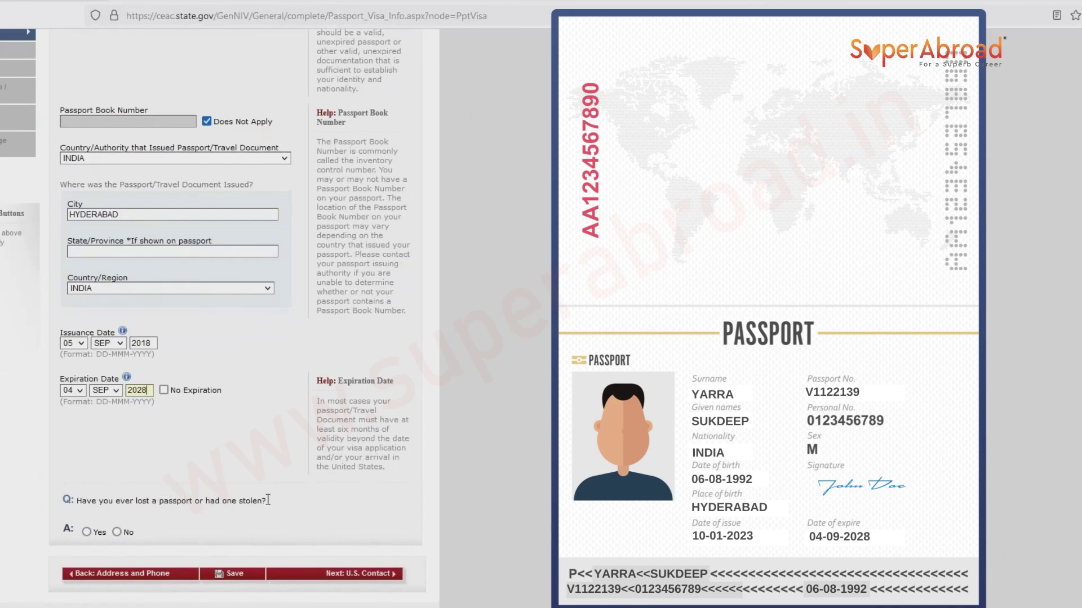
click(117, 532)
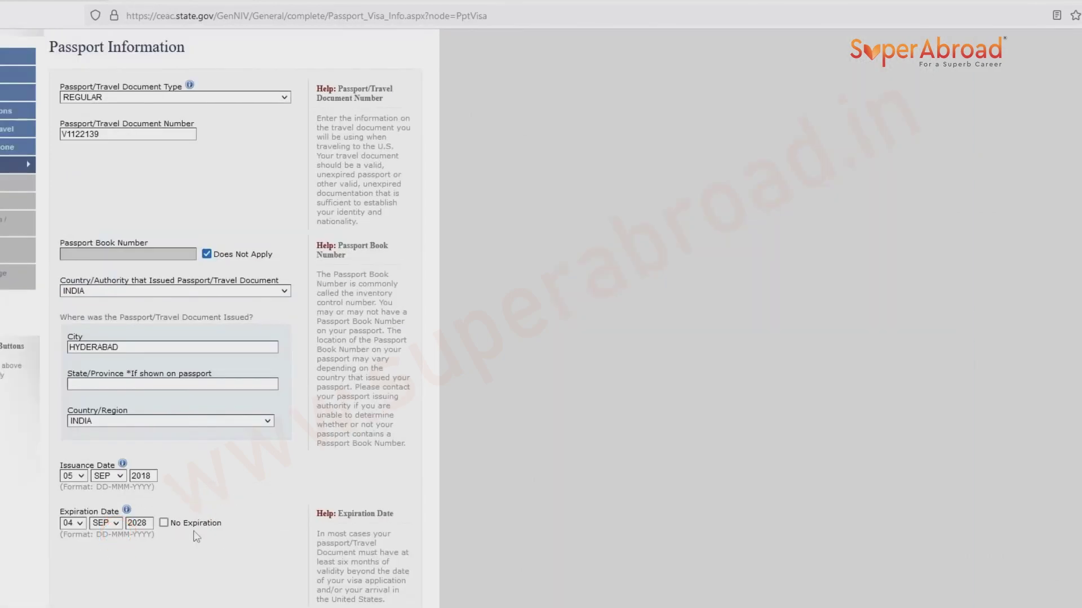
click(219, 575)
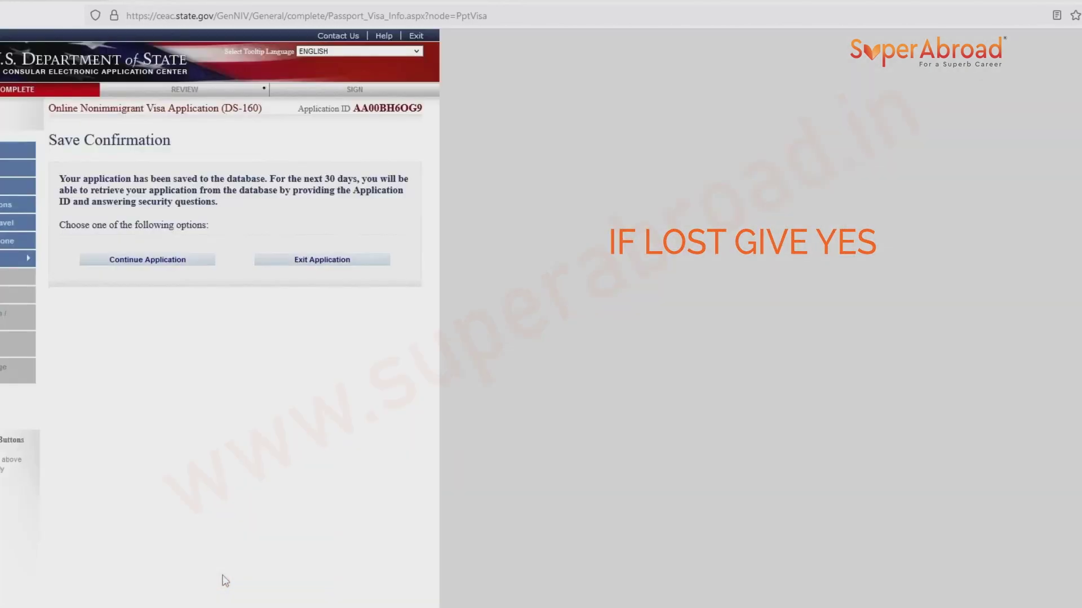
click(140, 263)
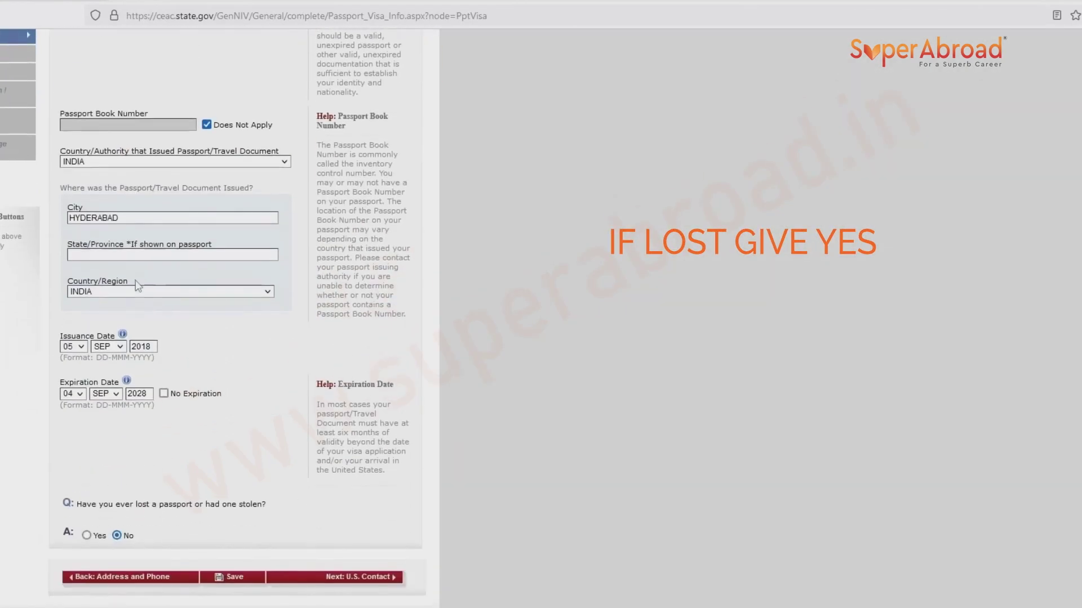
click(348, 575)
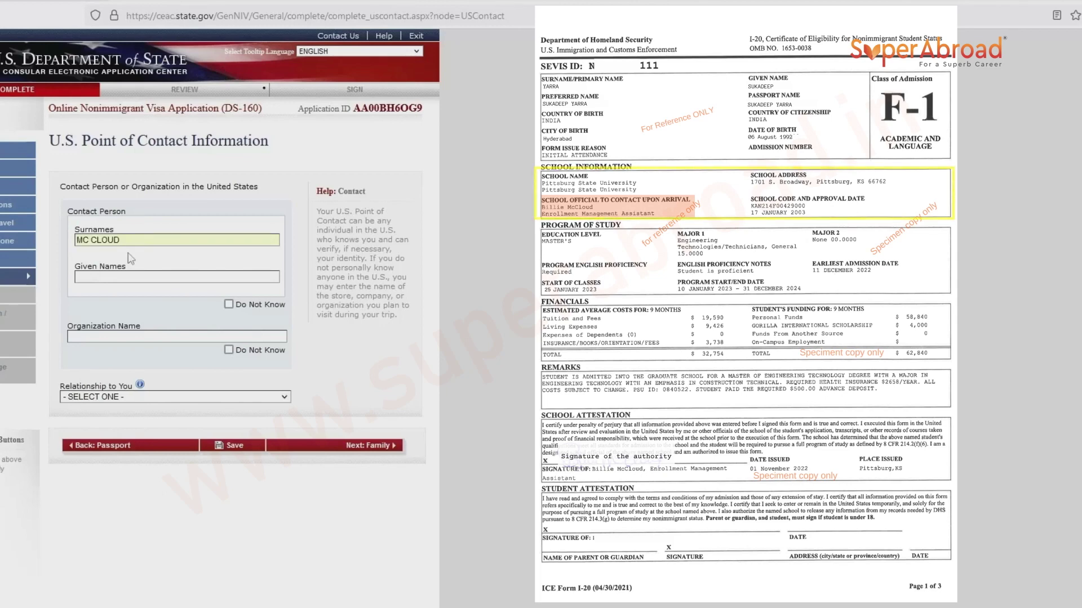
Enter organization name PITTUSBURG and set the relationship to SCHOOL OFFICIAL.
click(111, 276)
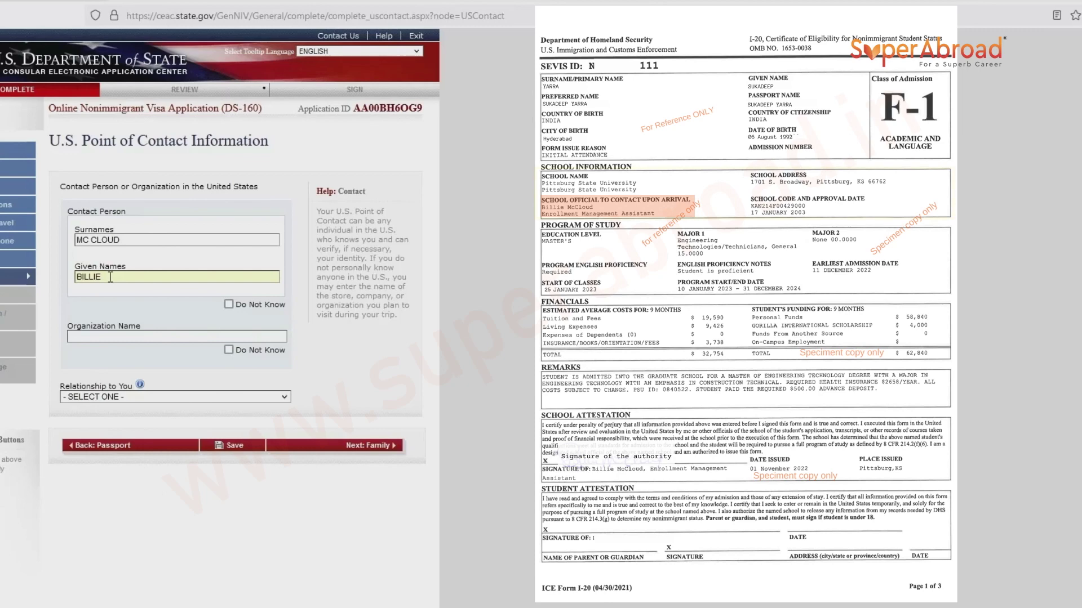
click(149, 337)
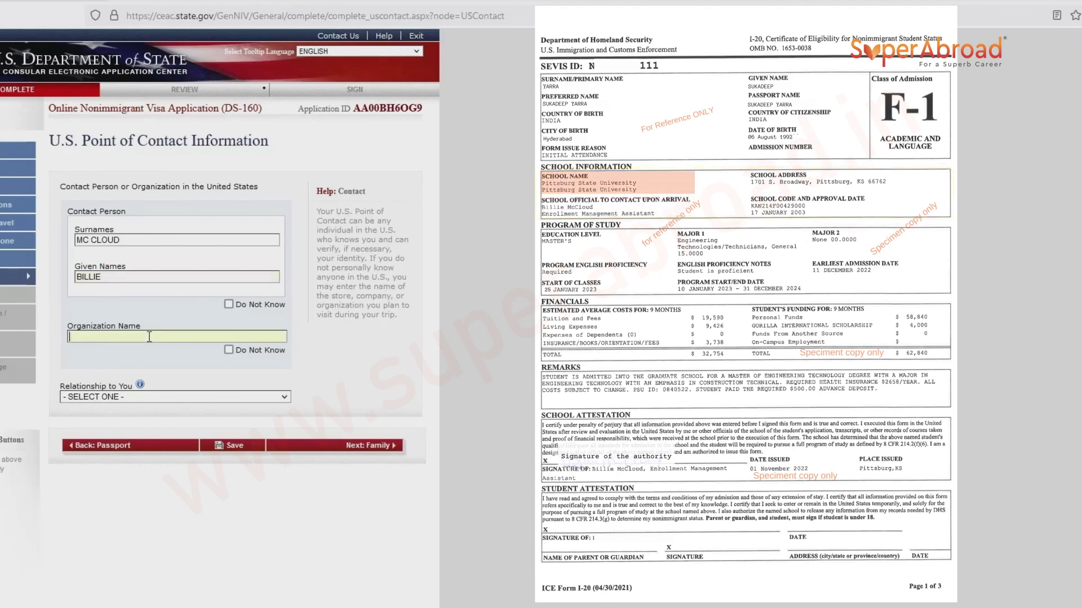
text(PITTUSBURG)
click(175, 397)
click(96, 507)
Enter the contact's street address, city PITTSBURG, state KANSAS and ZIP code.
click(90, 454)
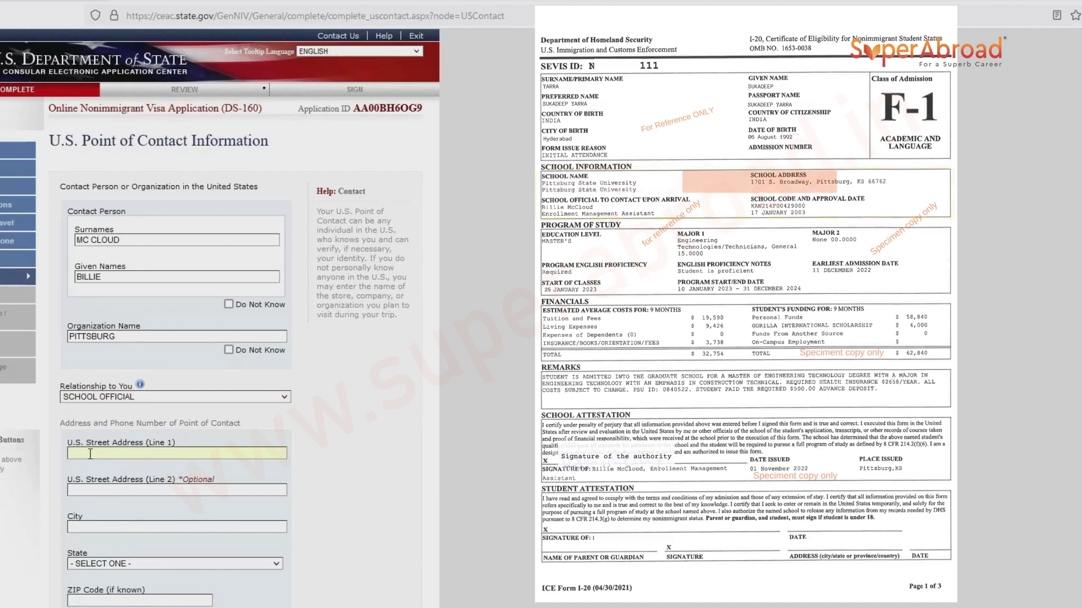
text(1701,)
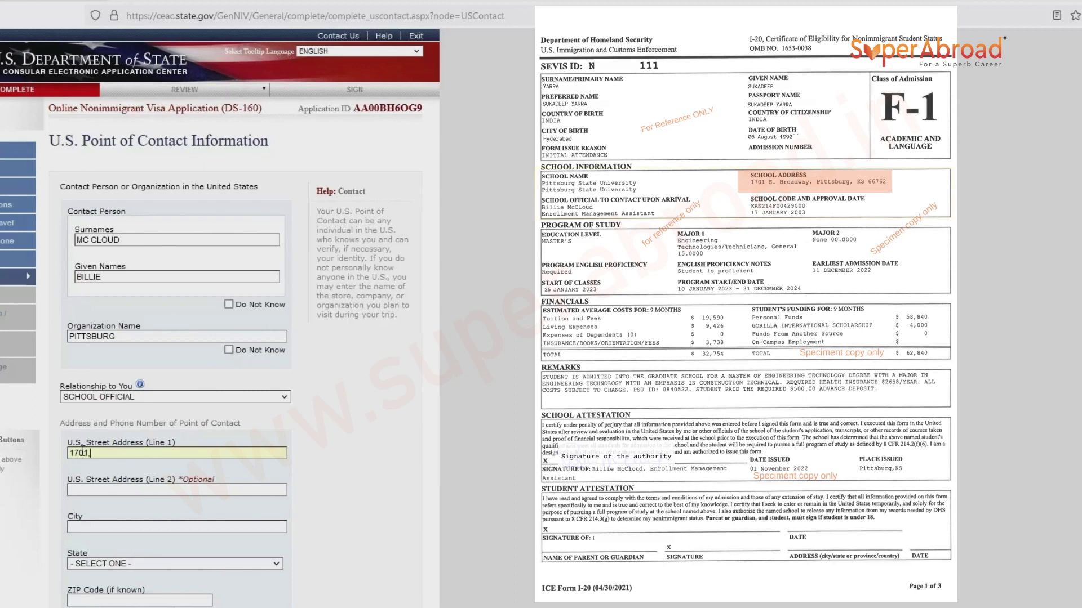
text( S. BROADWAY)
click(76, 525)
text(PITTSBURG)
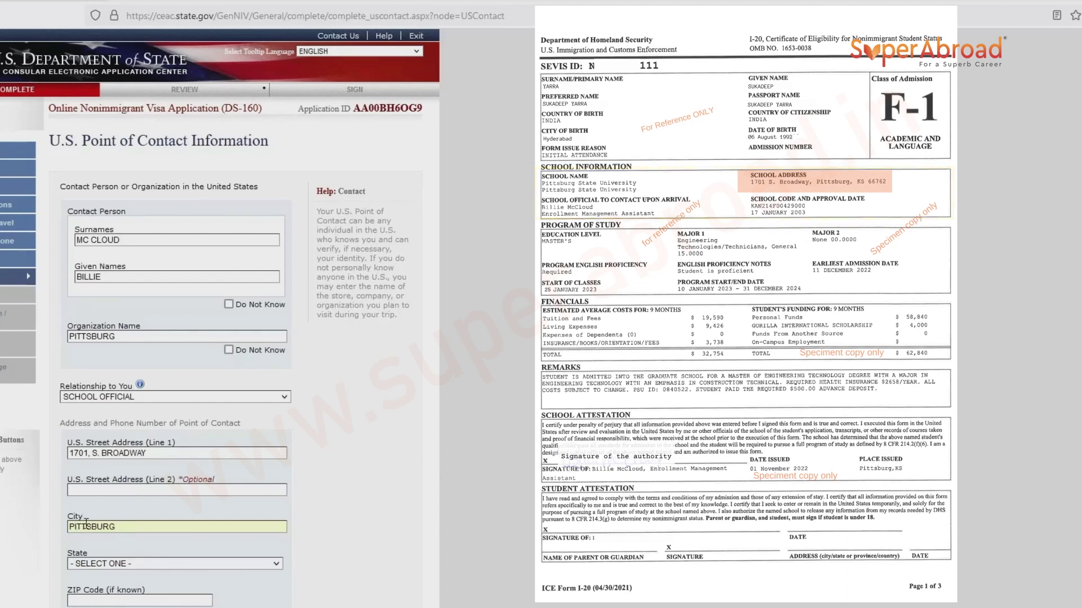
click(100, 564)
key(k)
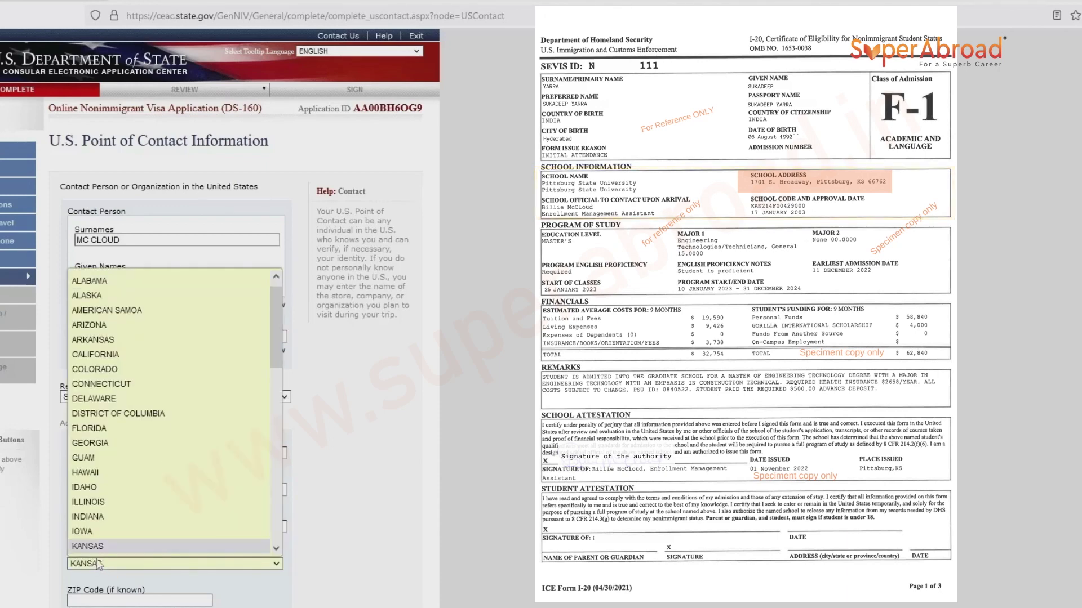
click(94, 549)
scroll(95, 555, down, 1)
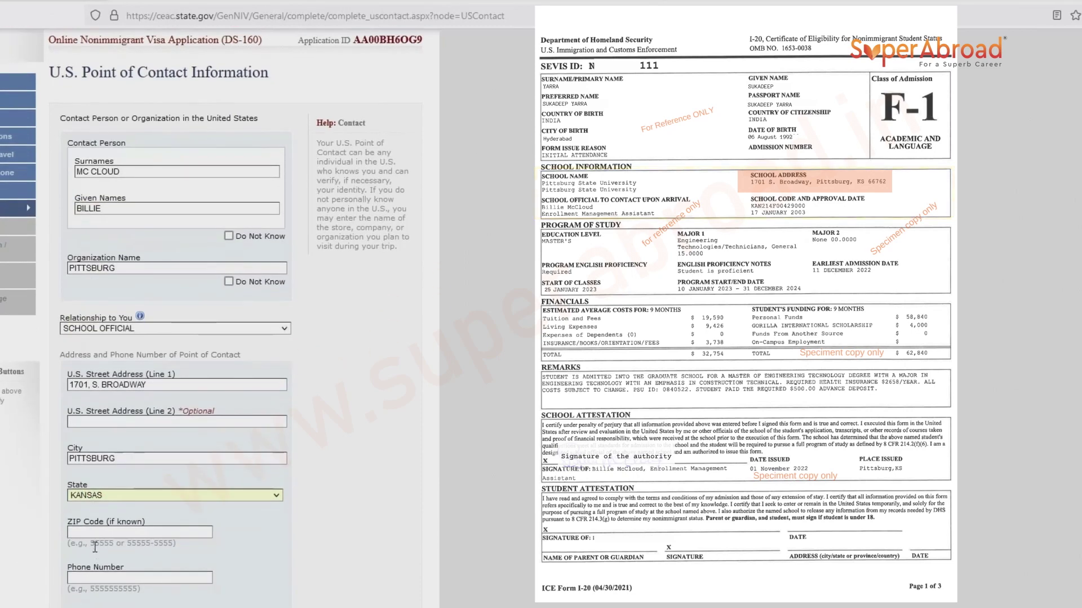
click(97, 534)
text(66762)
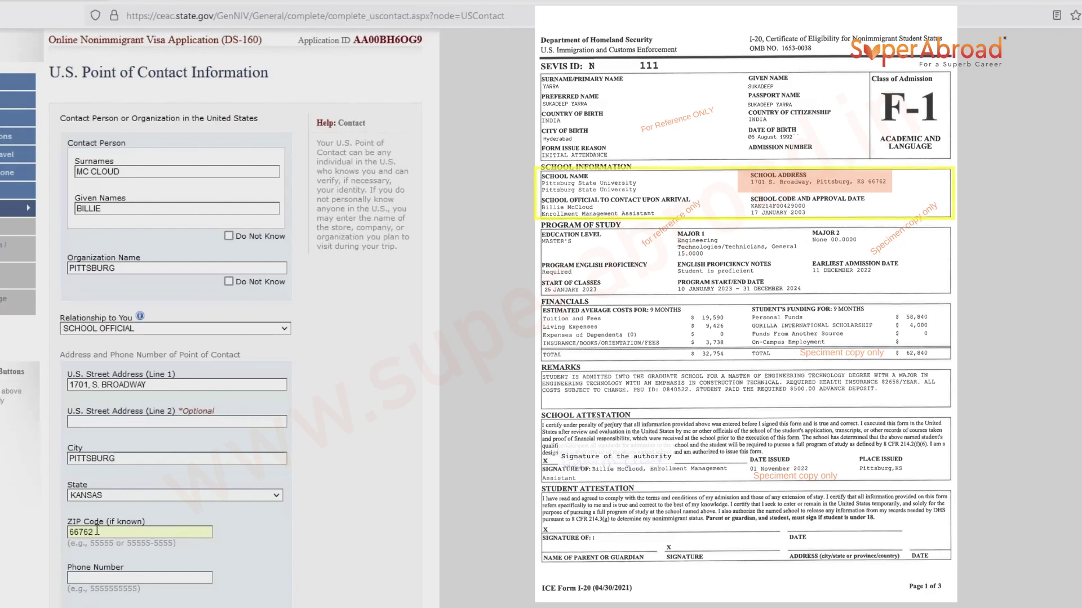
Enter the contact's phone number, mark e-mail Does Not Apply, and proceed to Family.
scroll(97, 530, down, 2)
click(119, 445)
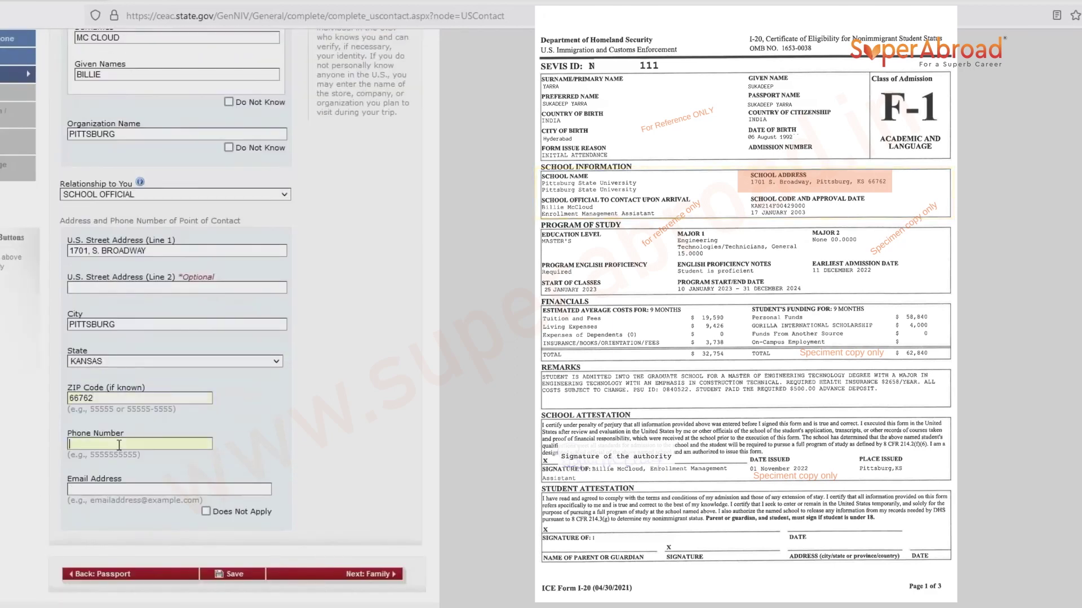
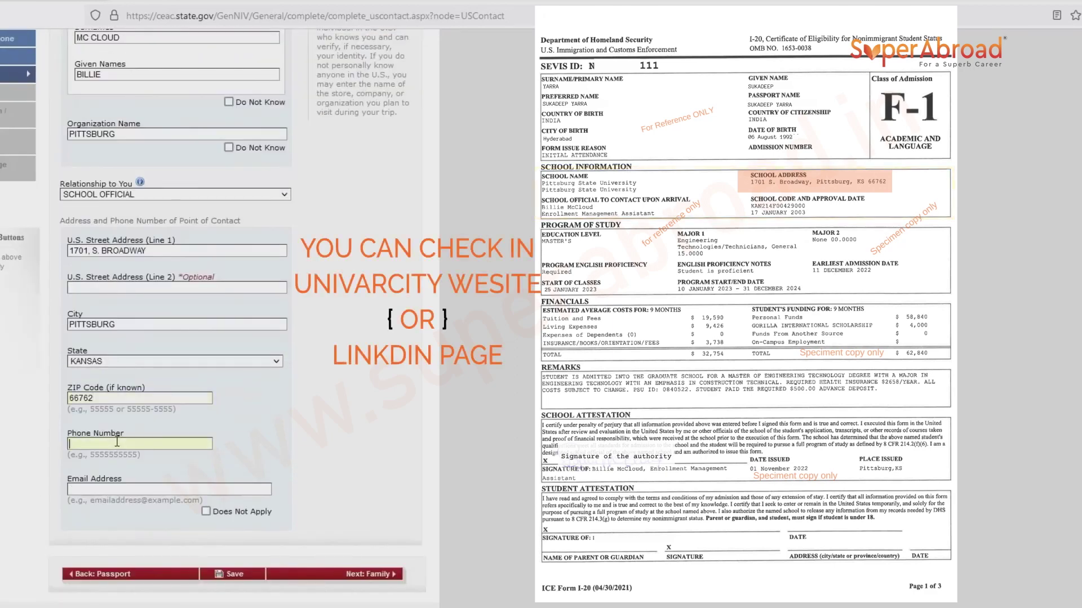
click(142, 488)
click(206, 512)
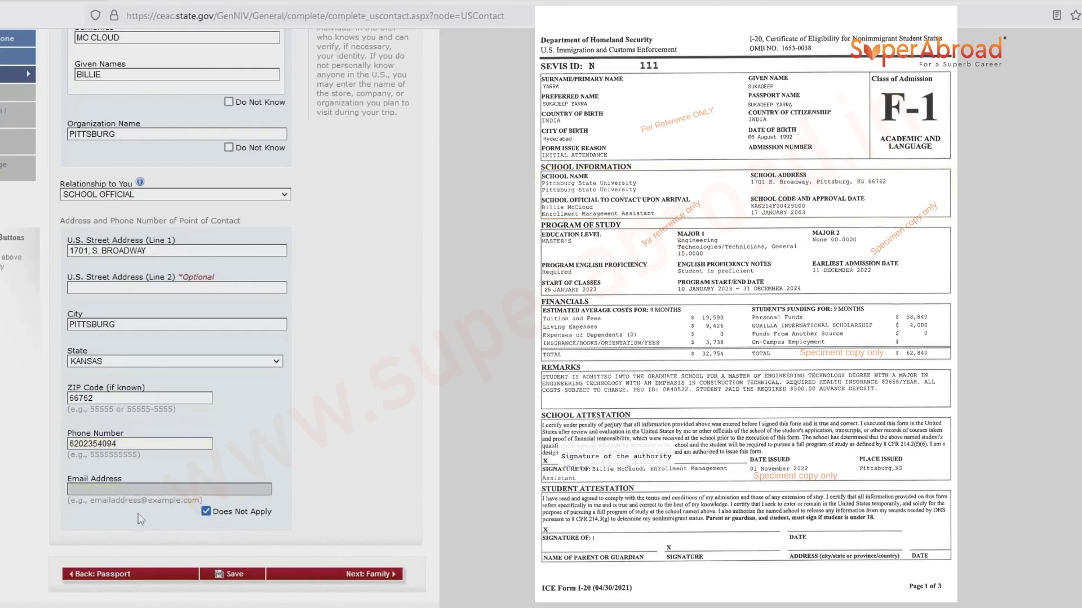
click(351, 578)
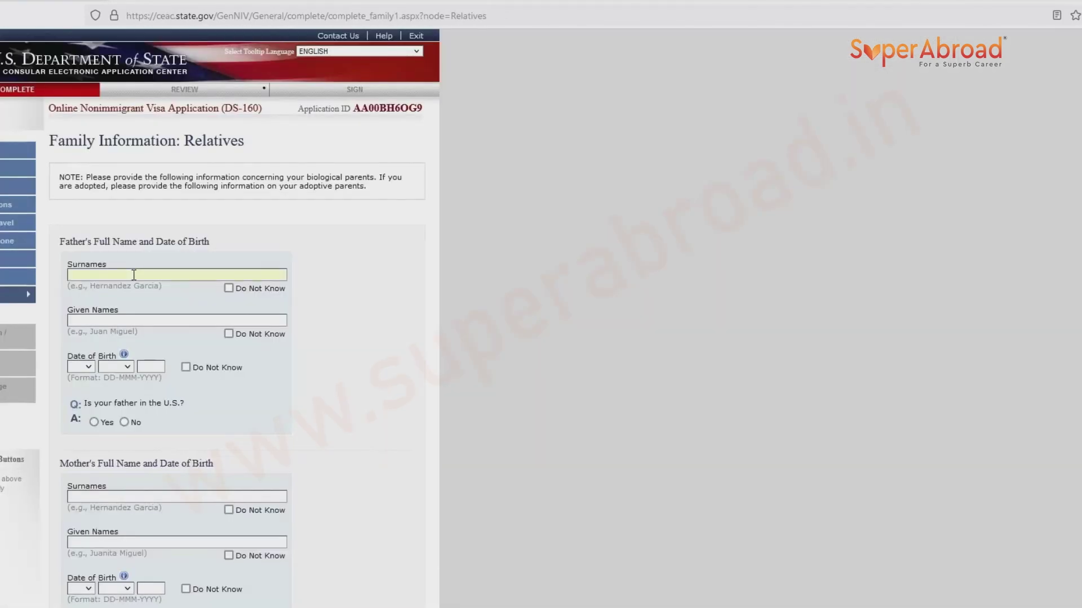
Enter the father's surname, given names and birth day 06, month JUN.
click(127, 317)
click(82, 366)
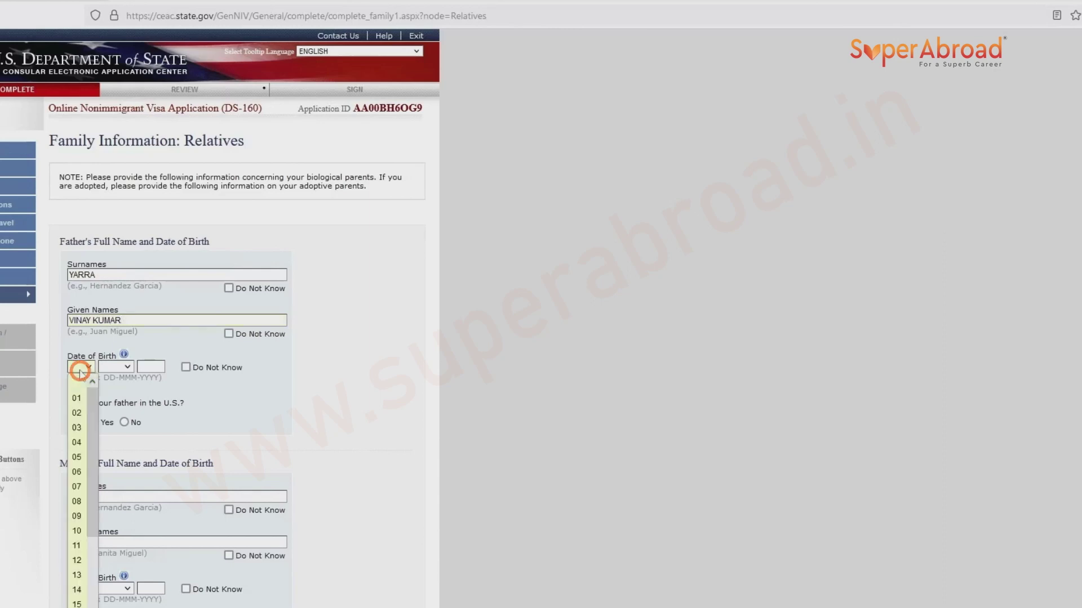
click(76, 472)
key(Tab)
text(jun)
click(148, 367)
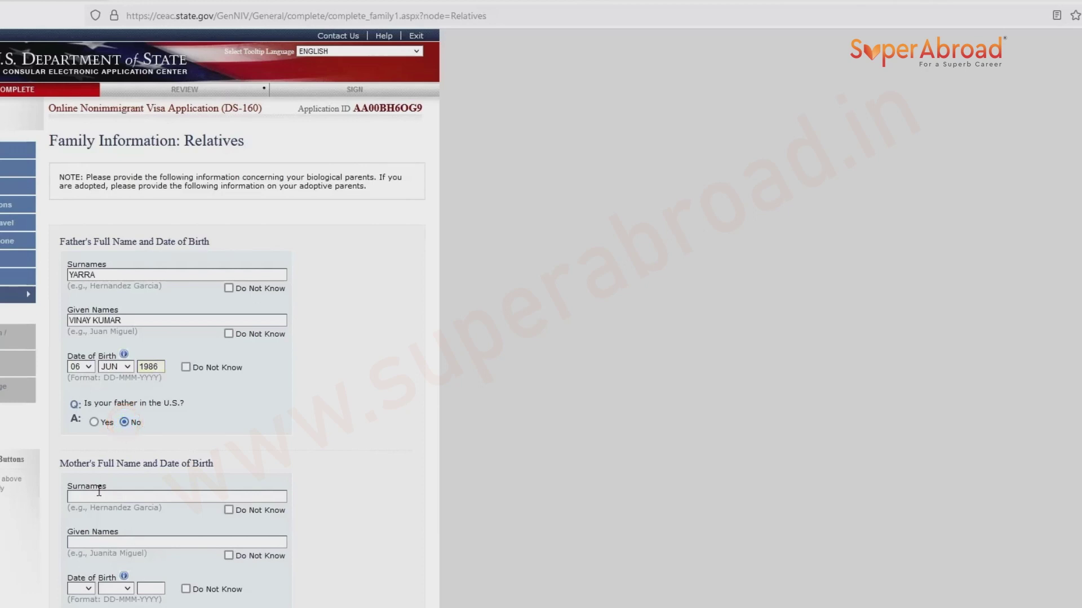
scroll(97, 496, down, 3)
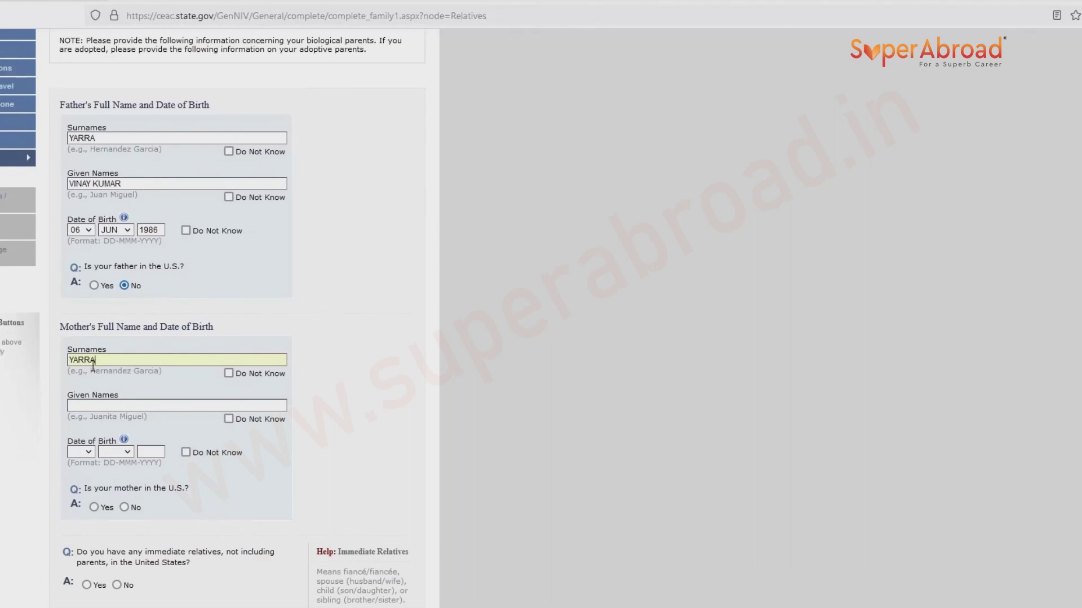
Enter the mother's surname, given names and birth date 09 SEP, and mark her not in the U.S.
click(92, 405)
click(80, 453)
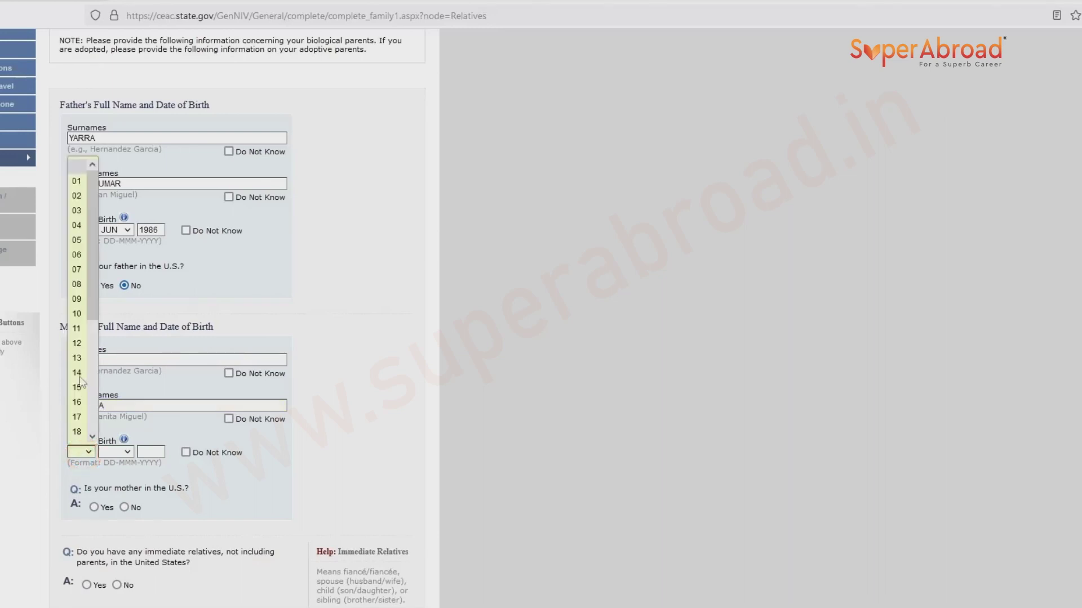
click(77, 303)
click(124, 452)
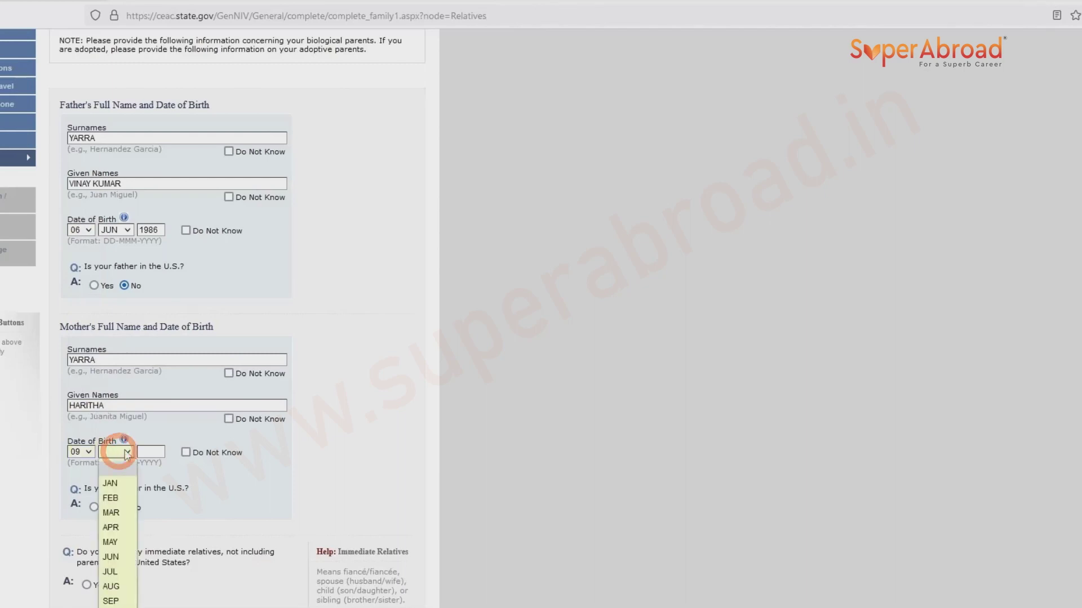
click(111, 537)
click(147, 389)
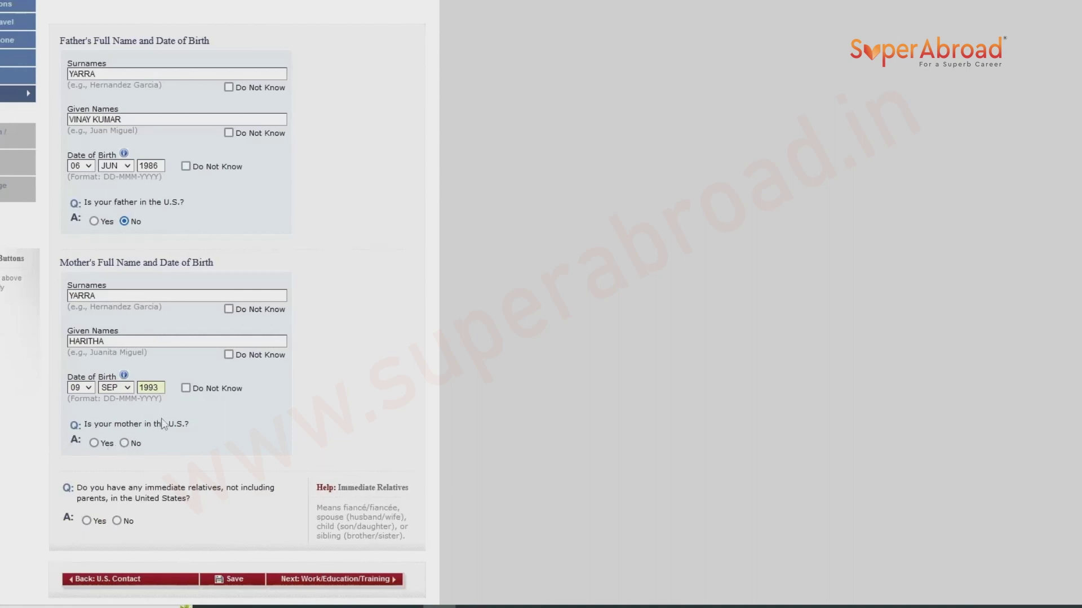
click(125, 443)
Answer No to immediate and other relatives in the U.S., then save the family page.
scroll(127, 449, down, 1)
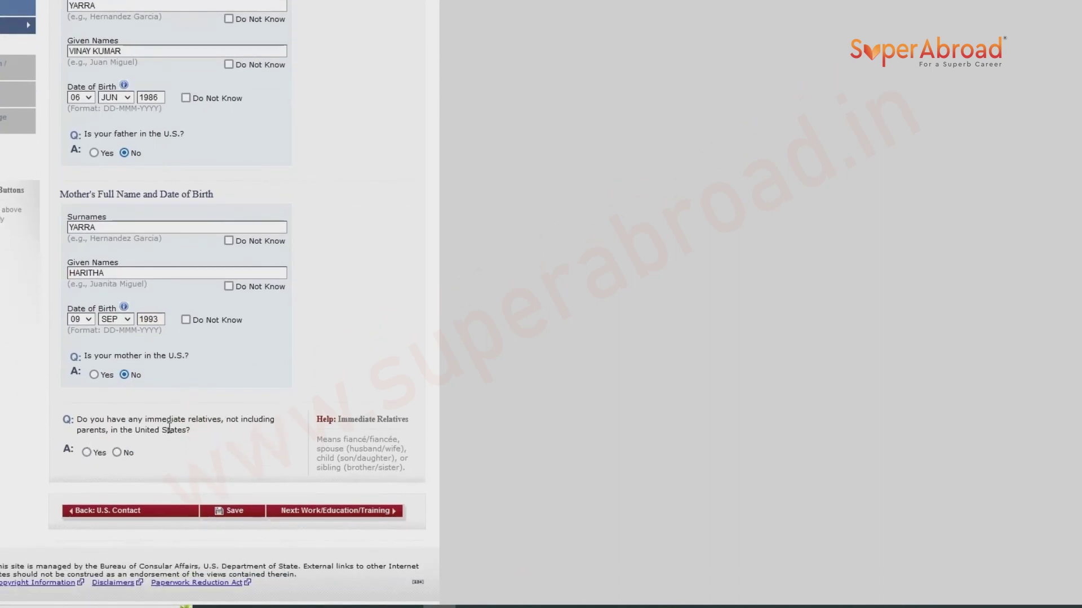
drag(317, 439, 410, 470)
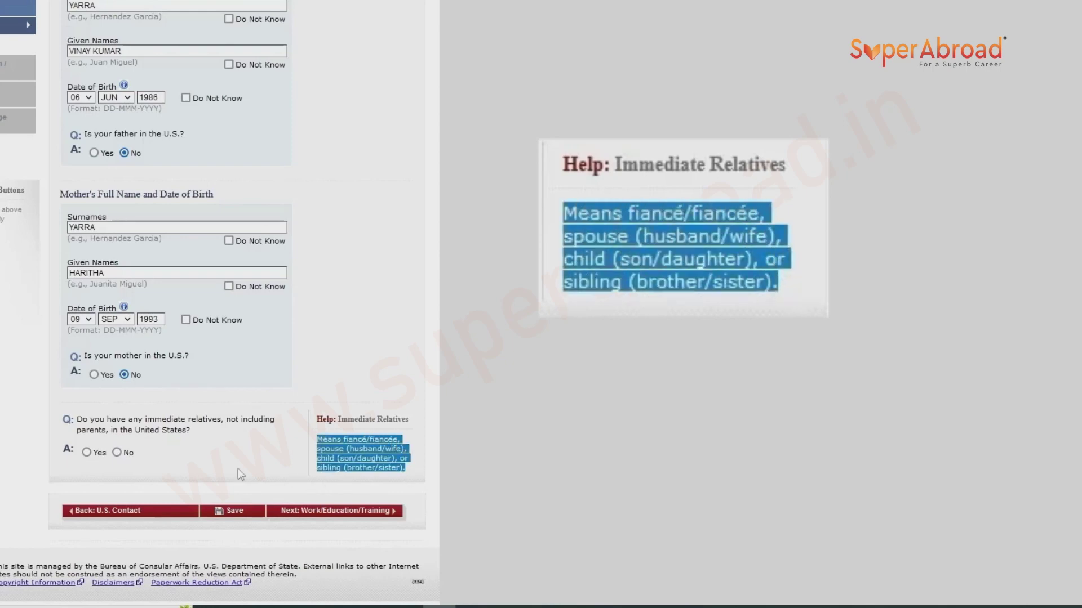
click(117, 453)
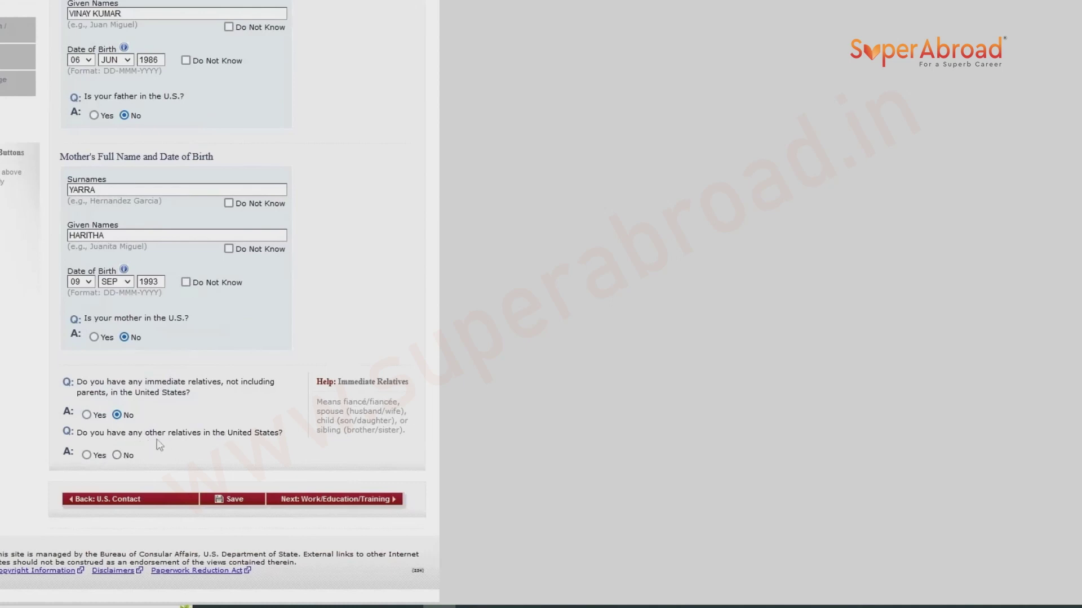
click(117, 456)
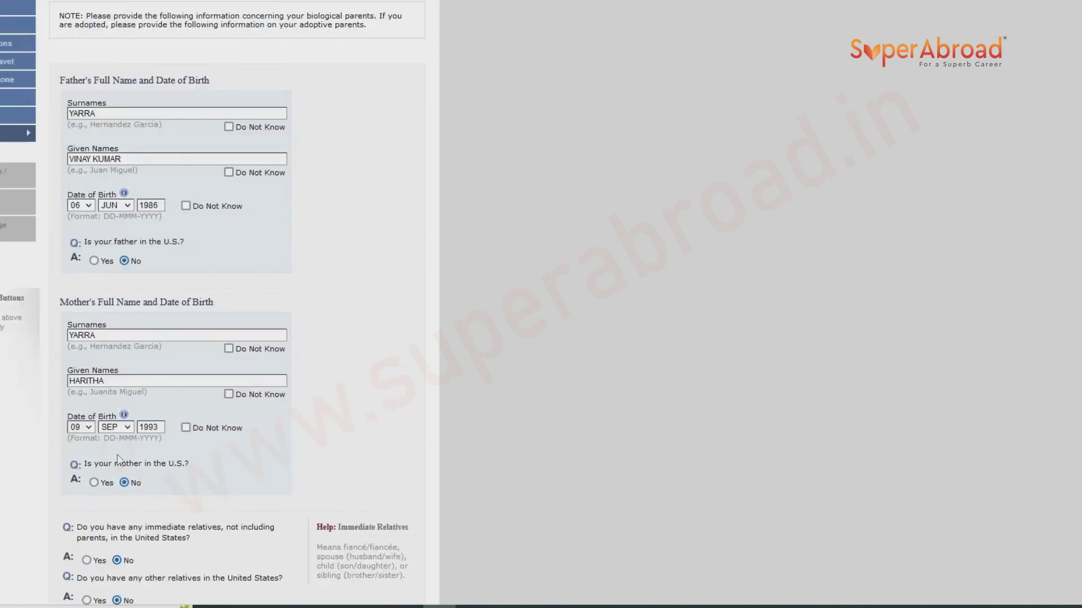
scroll(119, 459, down, 3)
click(221, 503)
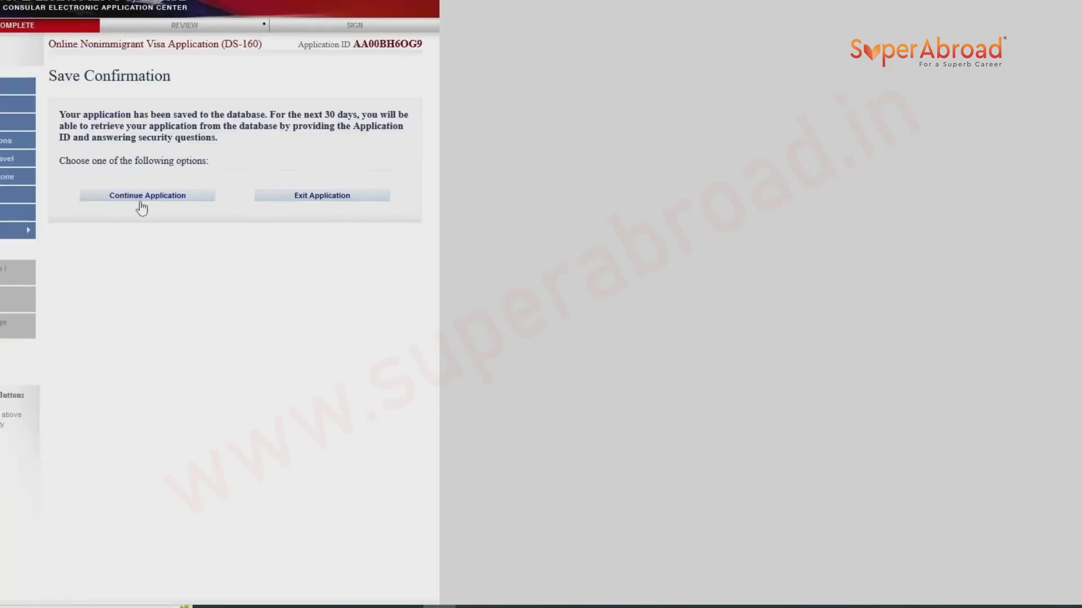
Set occupation to NOT EMPLOYED with 'STARTED THE PROCESS FOR MASTERS ADMISSION IN US', then answer Yes to prior schooling.
click(140, 200)
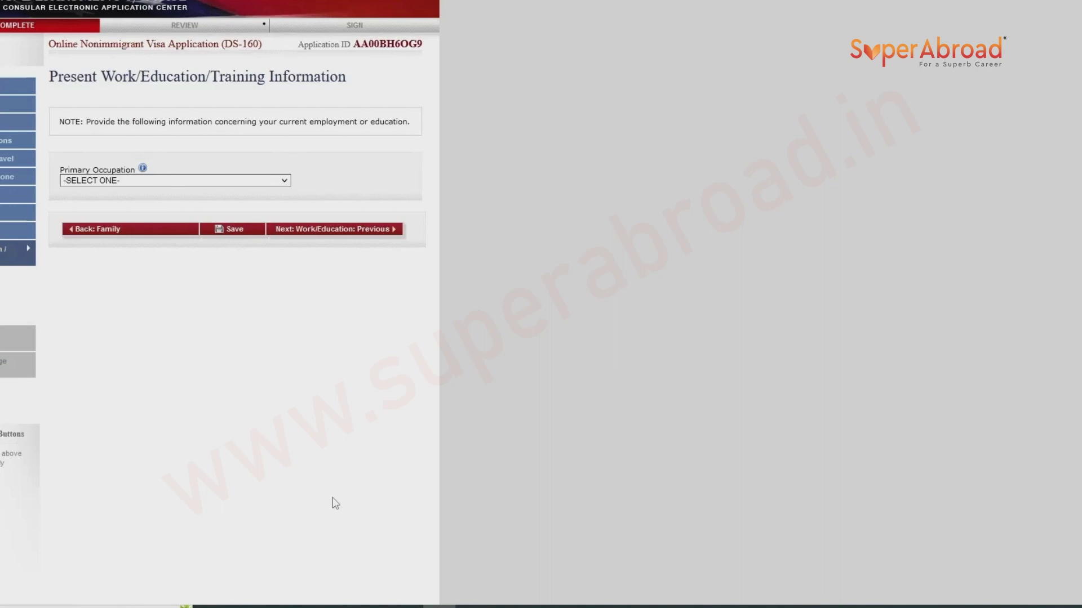
key(space)
click(138, 181)
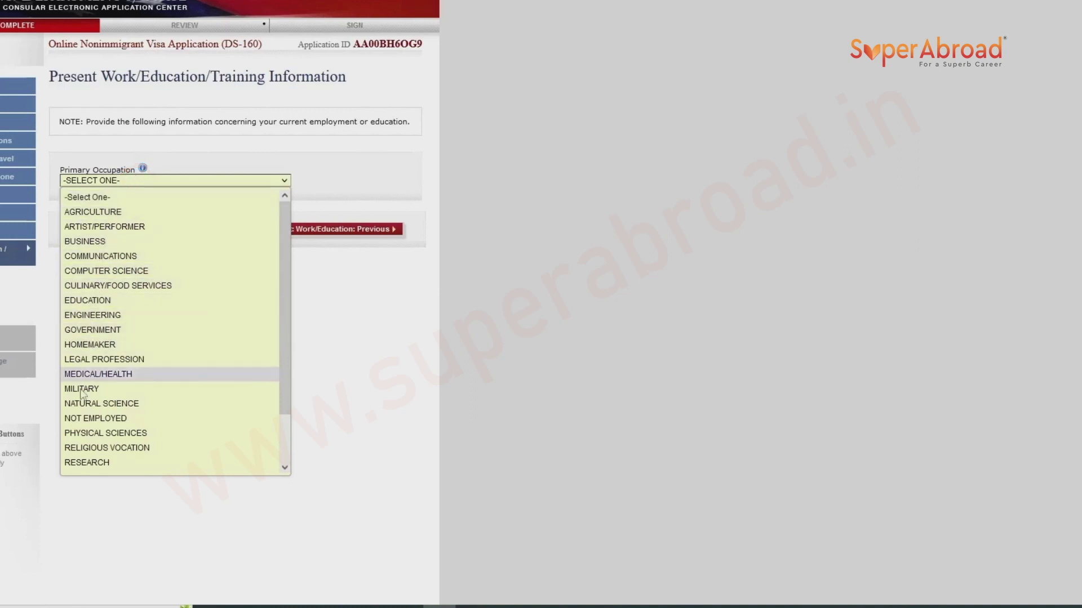
click(87, 420)
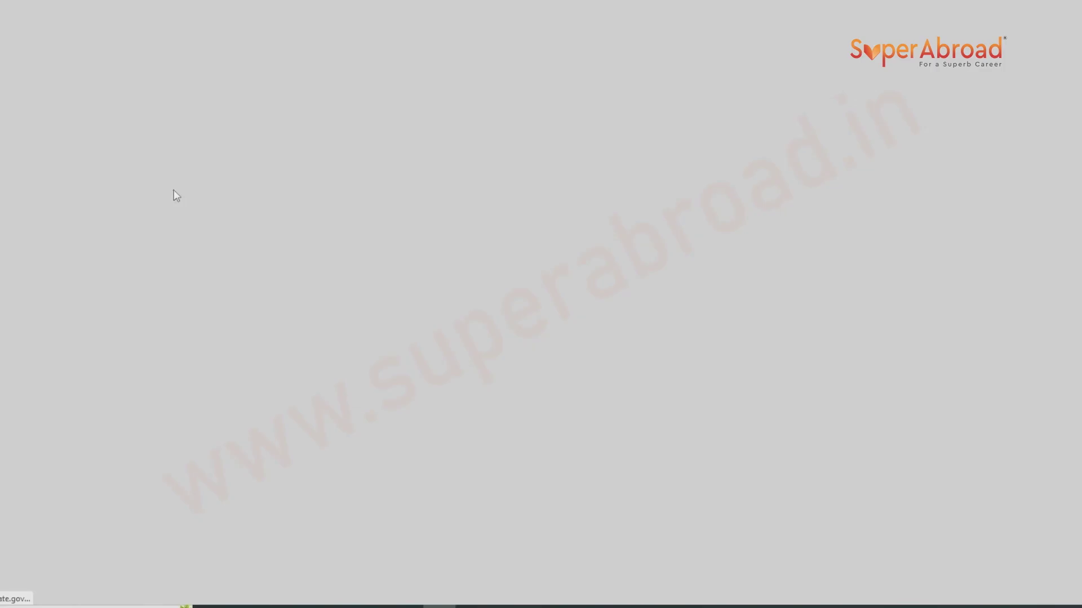
text(STARTED THE PROCESS FOR MASTER)
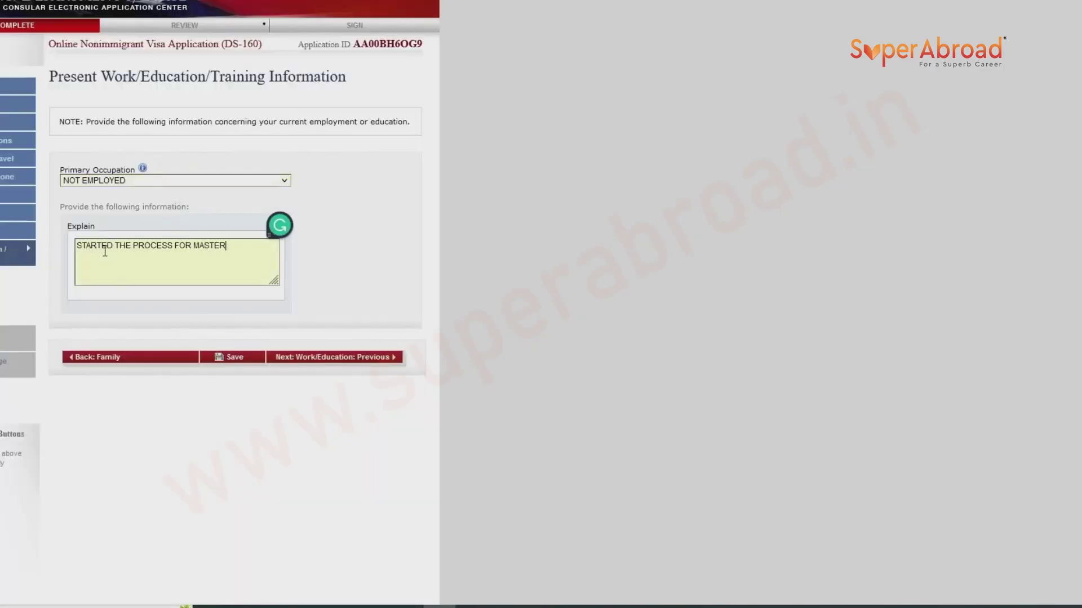
text(S ADMISSION IN USA)
click(311, 364)
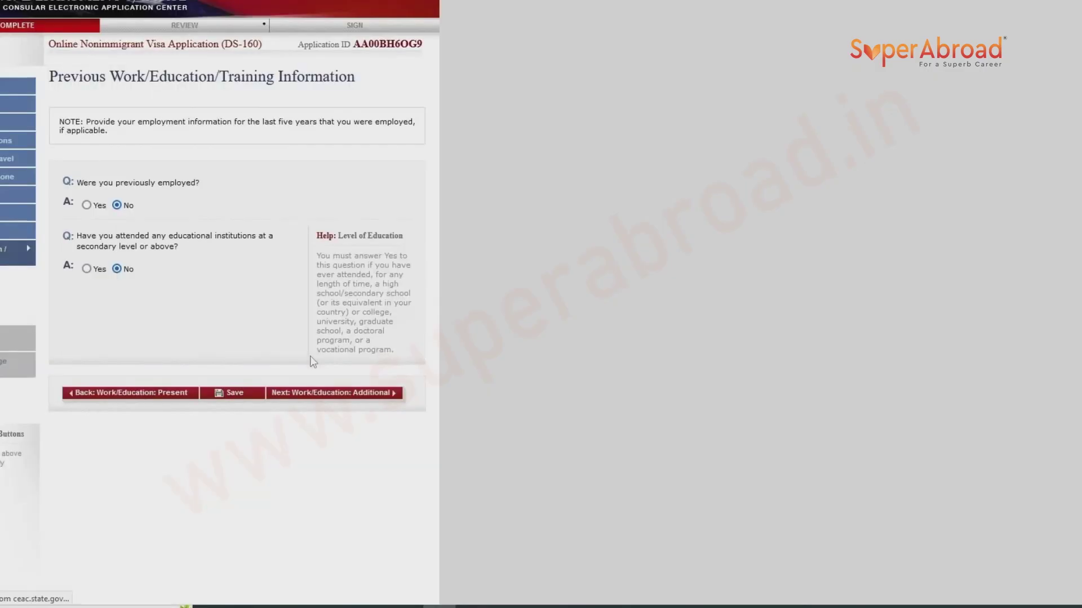
click(87, 270)
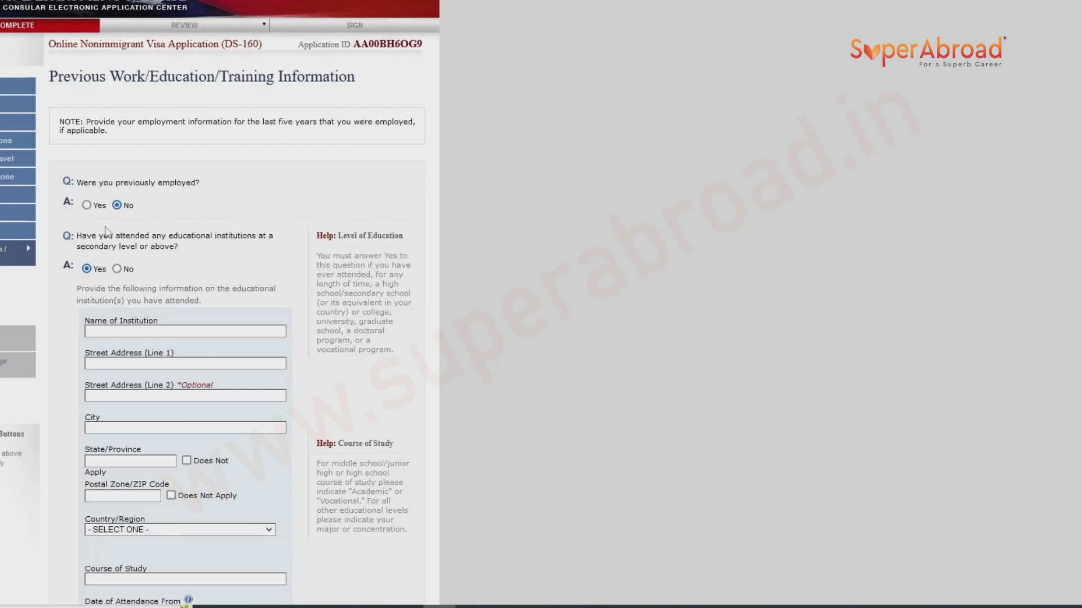
Enter the school VIVEKANANDA INSTITUTE OF TECHNOLOGY with its street address, KARIMNAGAR, TELANGANA, postal code 505001.
scroll(157, 260, down, 3)
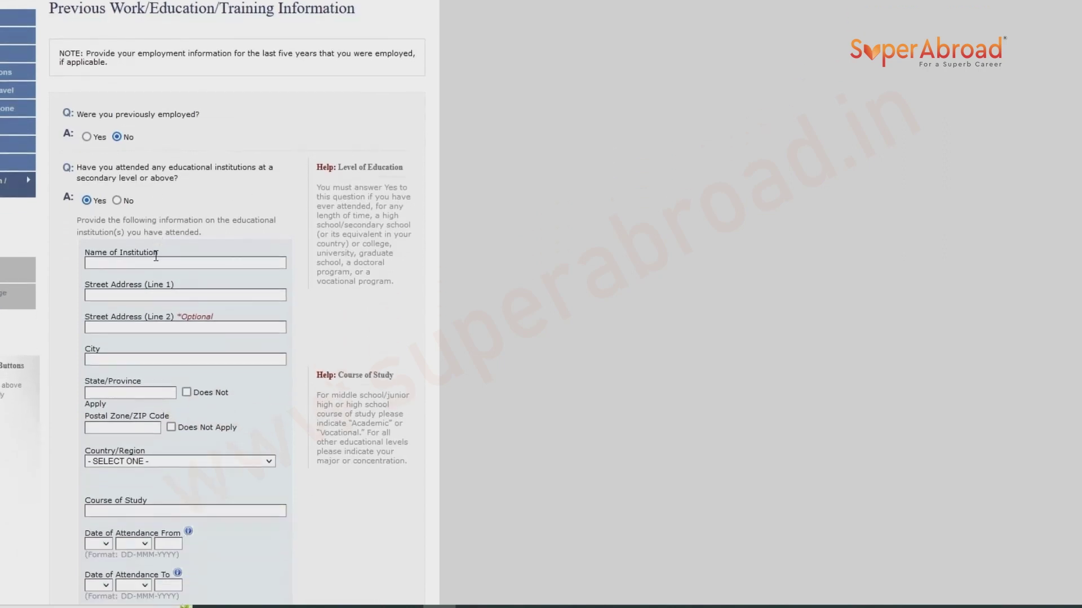
click(102, 125)
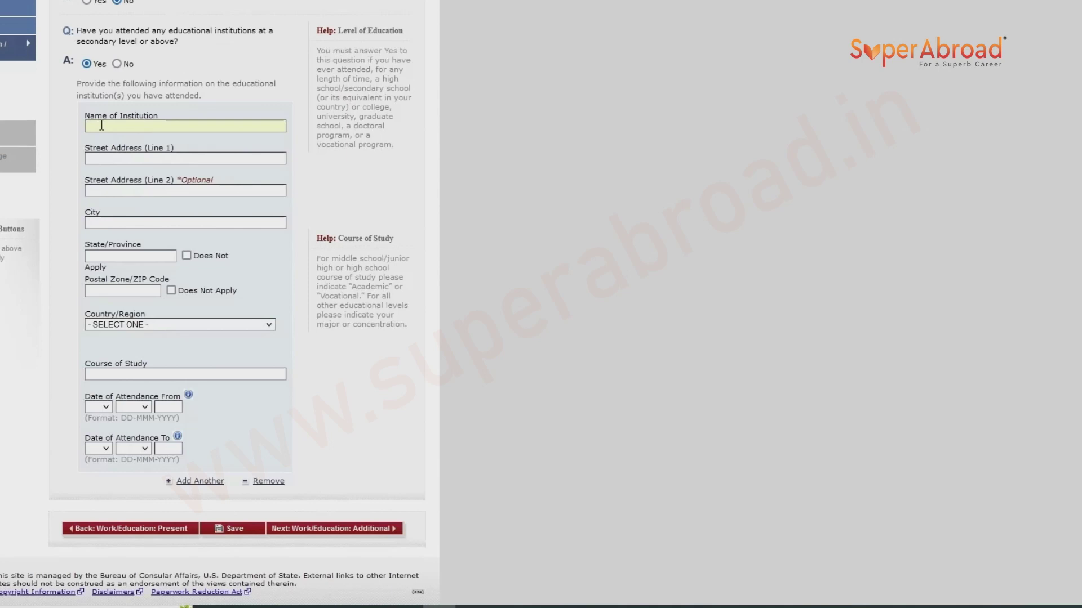
text(VIVEKANANDA INSTITUTE OF TECHNOLOGY)
click(97, 160)
text(OPP TO HOUSING BOARD COLONY)
click(133, 224)
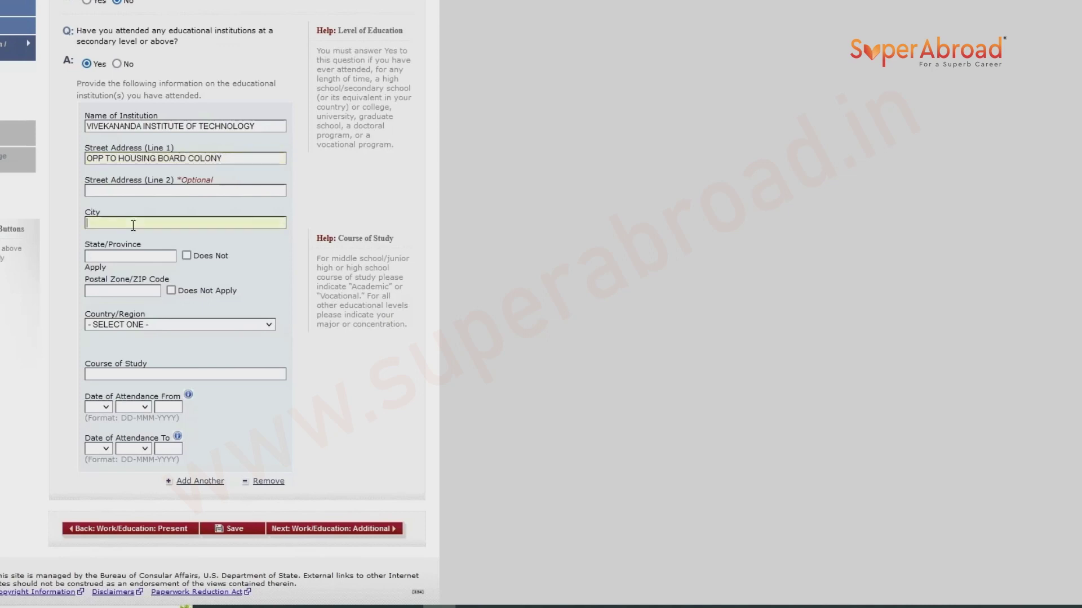
text(KARIMNAGAR)
click(134, 259)
text(TELANGANA)
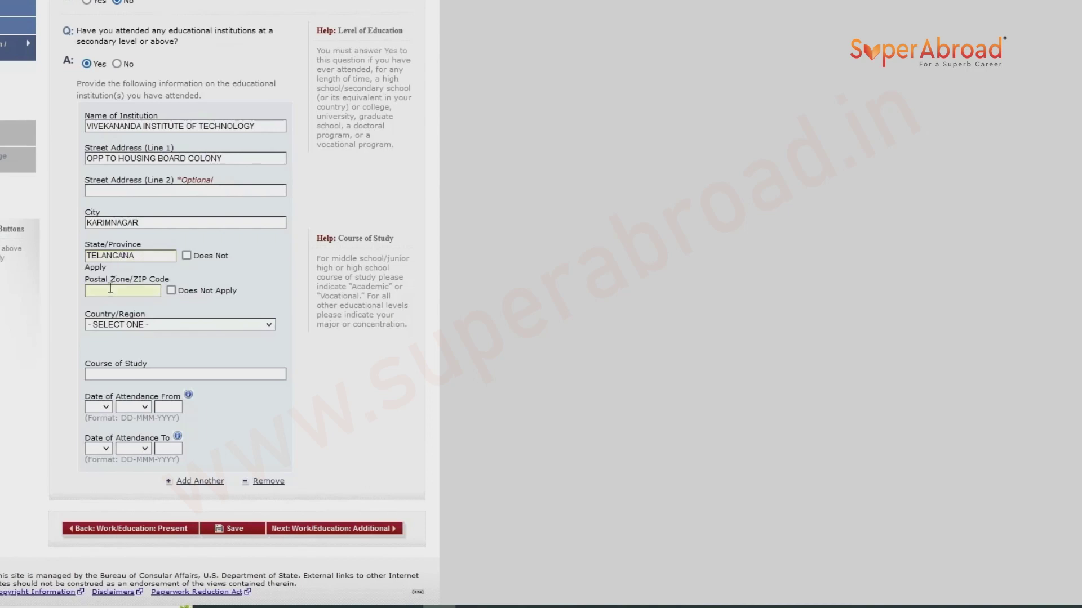
click(111, 288)
text(505001)
Set the school's country to INDIA and the course to BACHELOR OF ENGINEERING, CIVIL ENGINEERING.
click(130, 331)
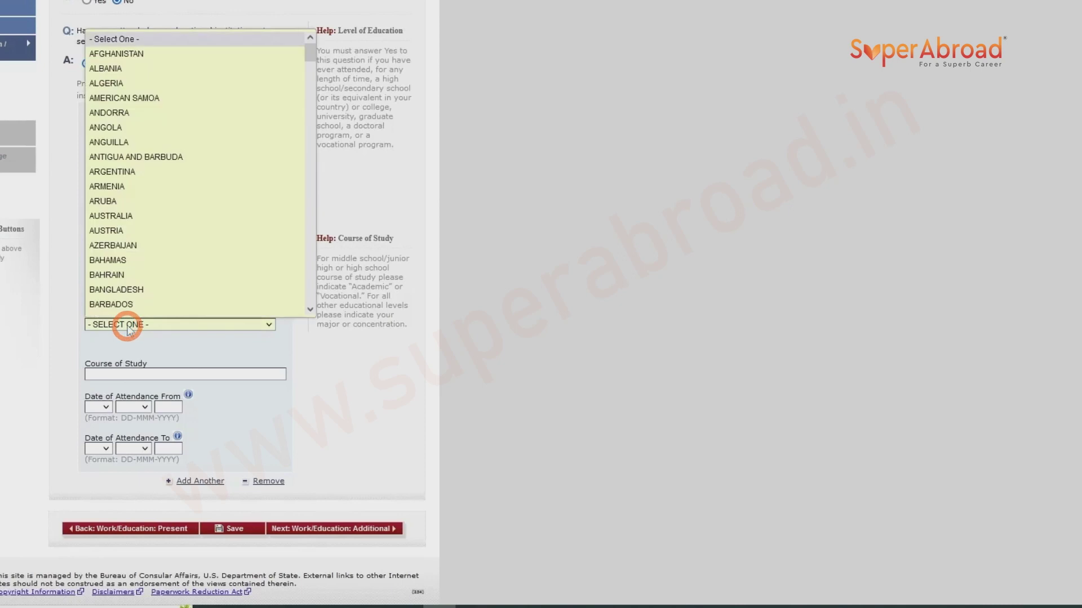
text(in)
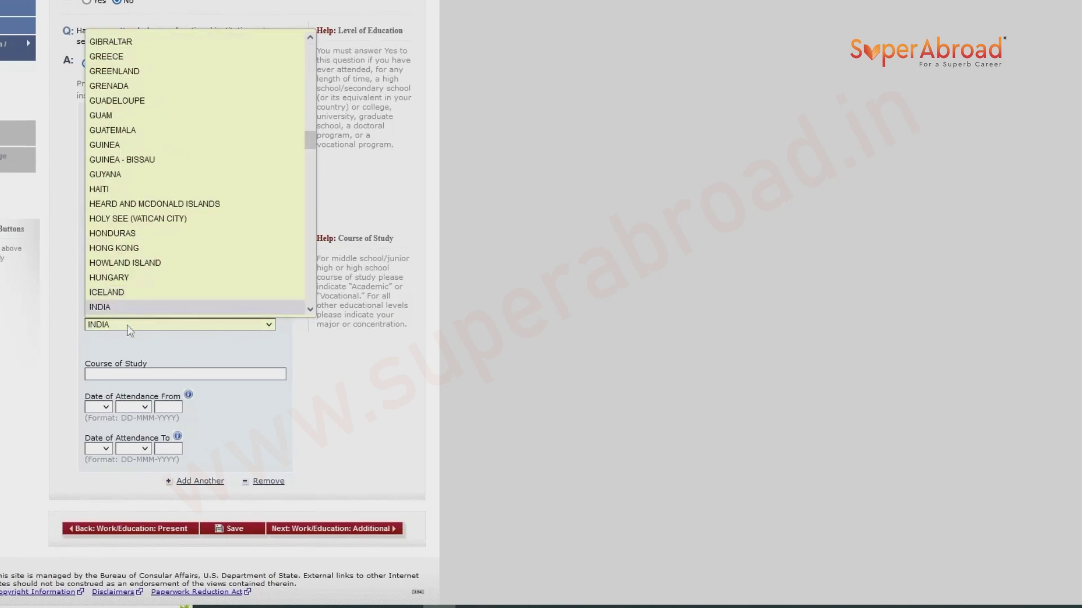
click(130, 330)
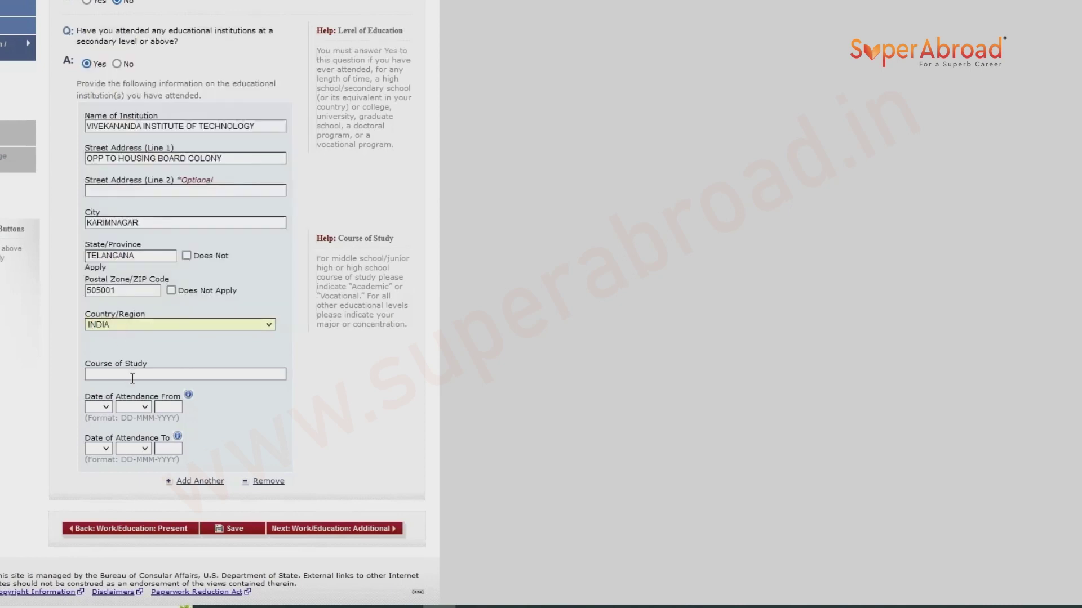
text(BACHELOR OF ENGINEERING)
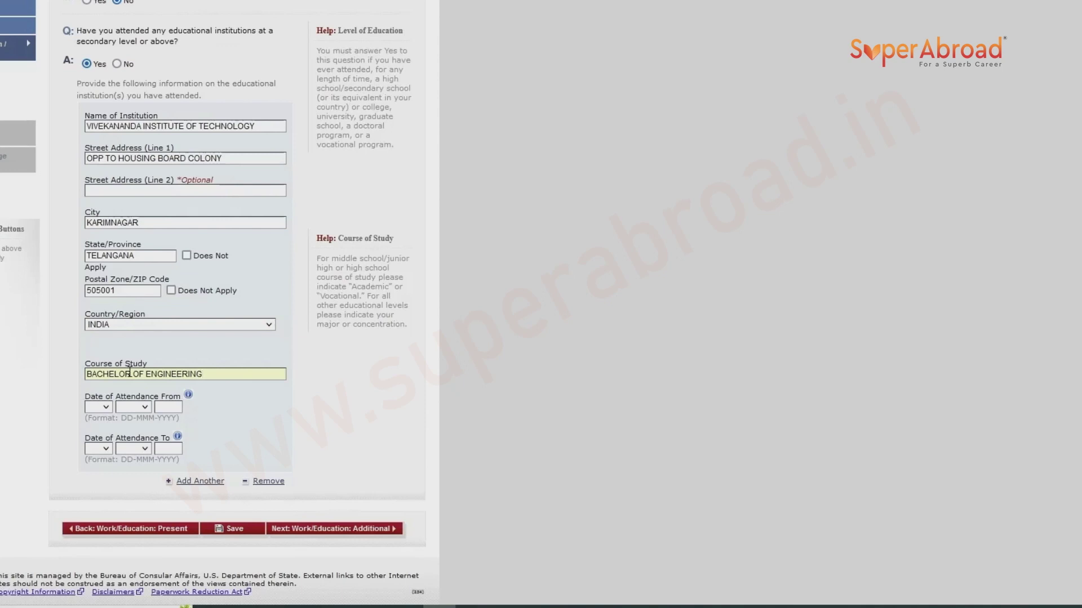
text(, CIVIL ENG)
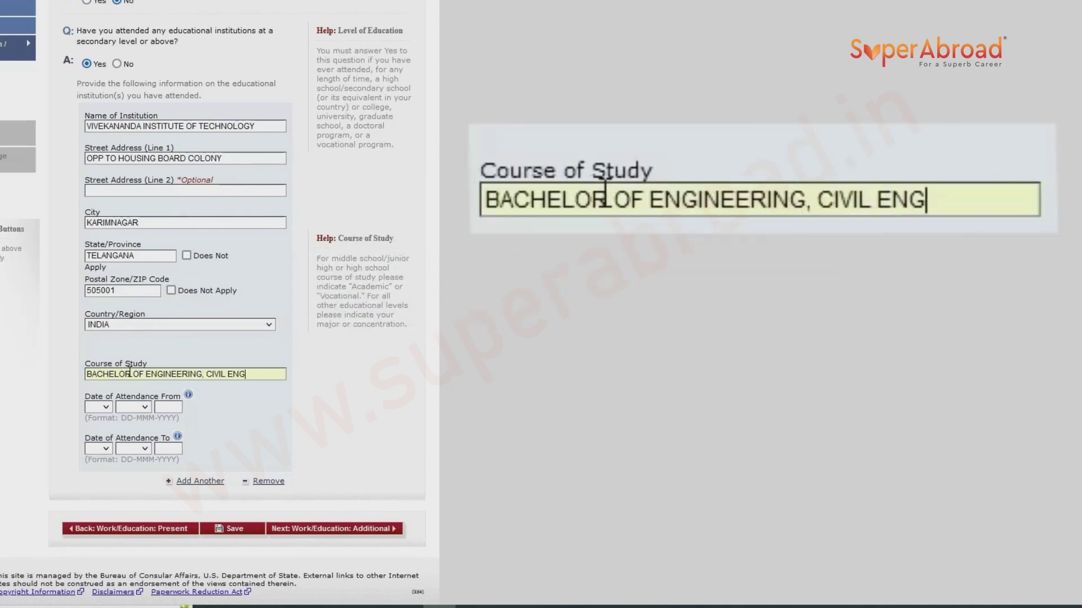
text(INEER)
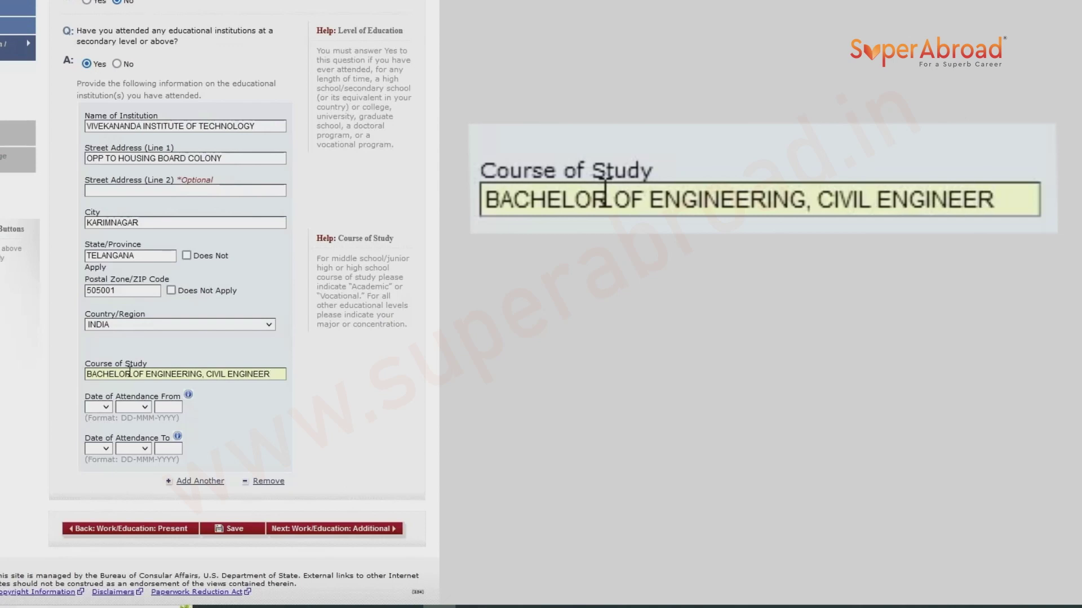
text(ING)
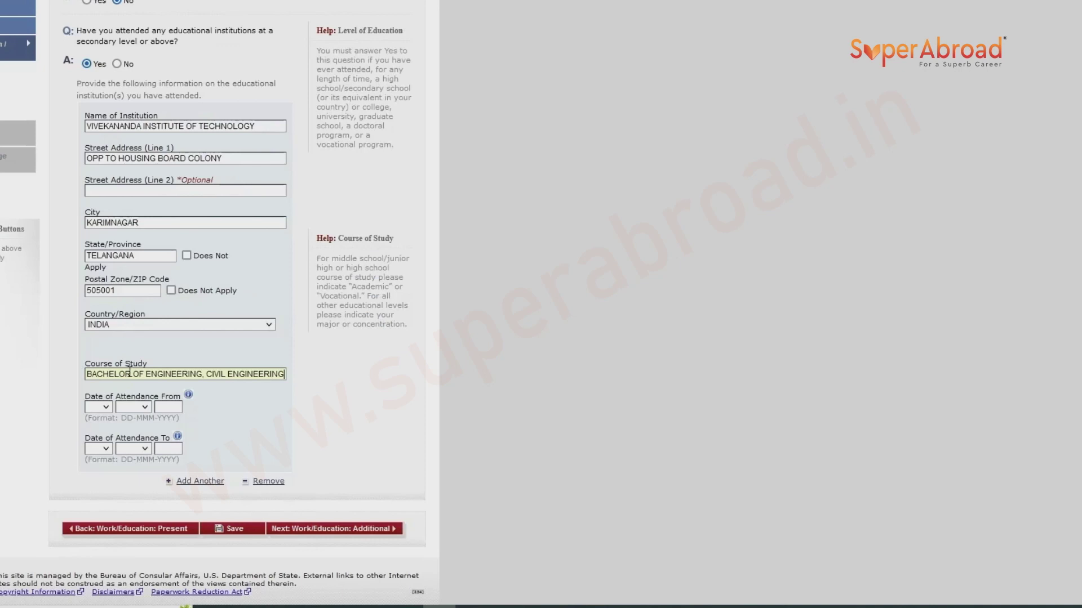
Set attendance dates from 09 JUN 2018 to 11 APR 2022 and continue to the next page.
click(110, 408)
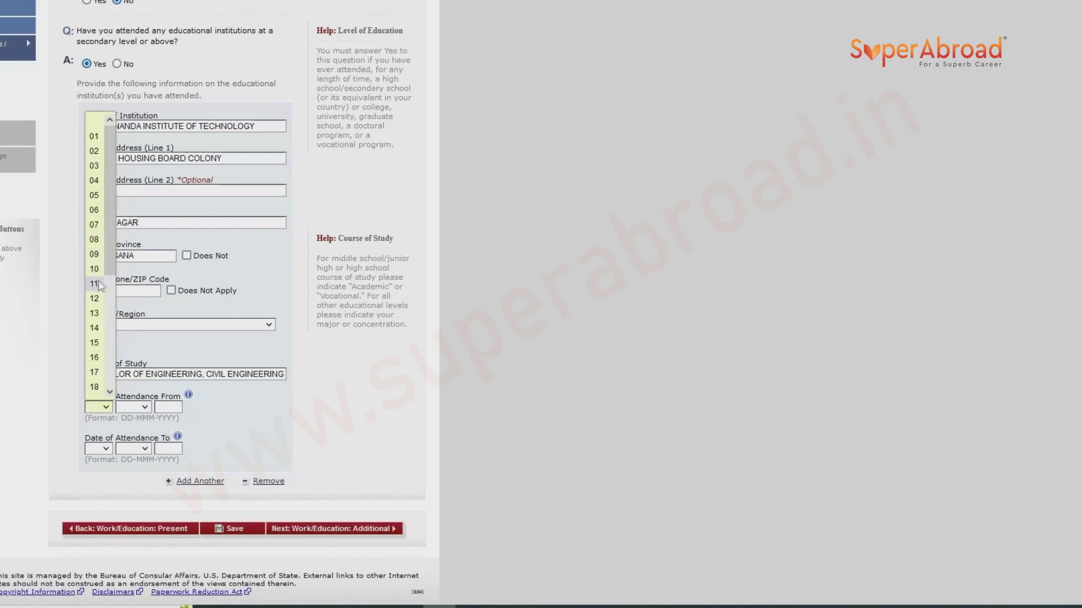
click(94, 254)
click(133, 406)
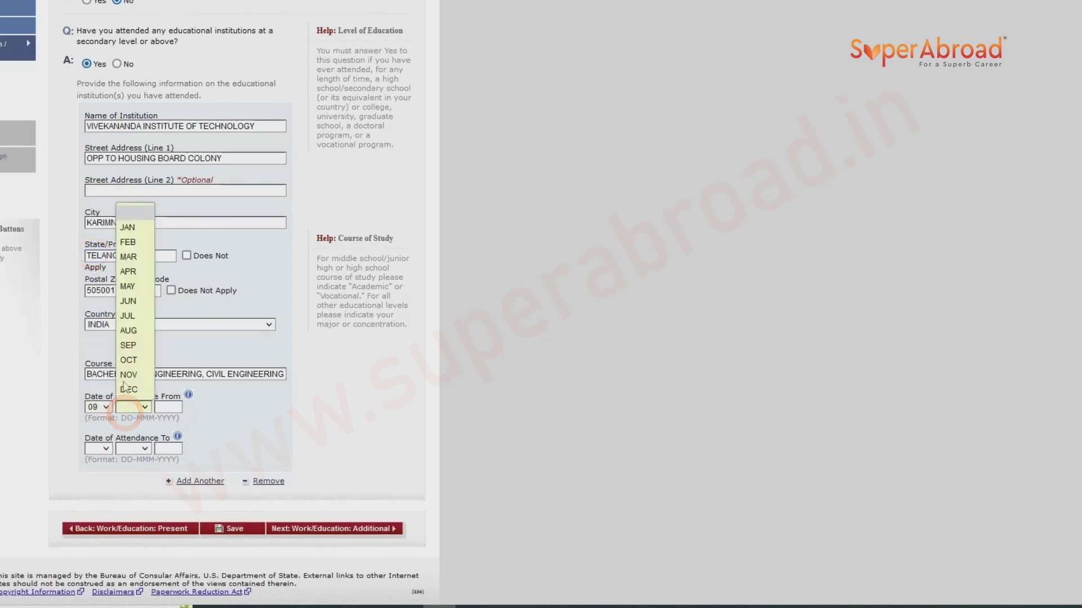
click(128, 301)
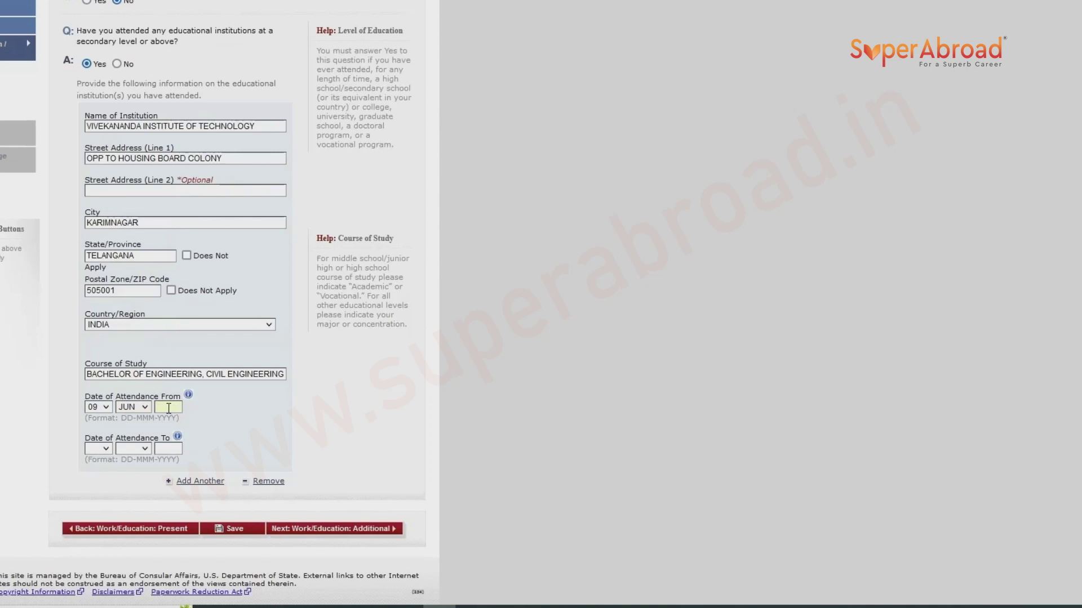
text(20)
click(98, 451)
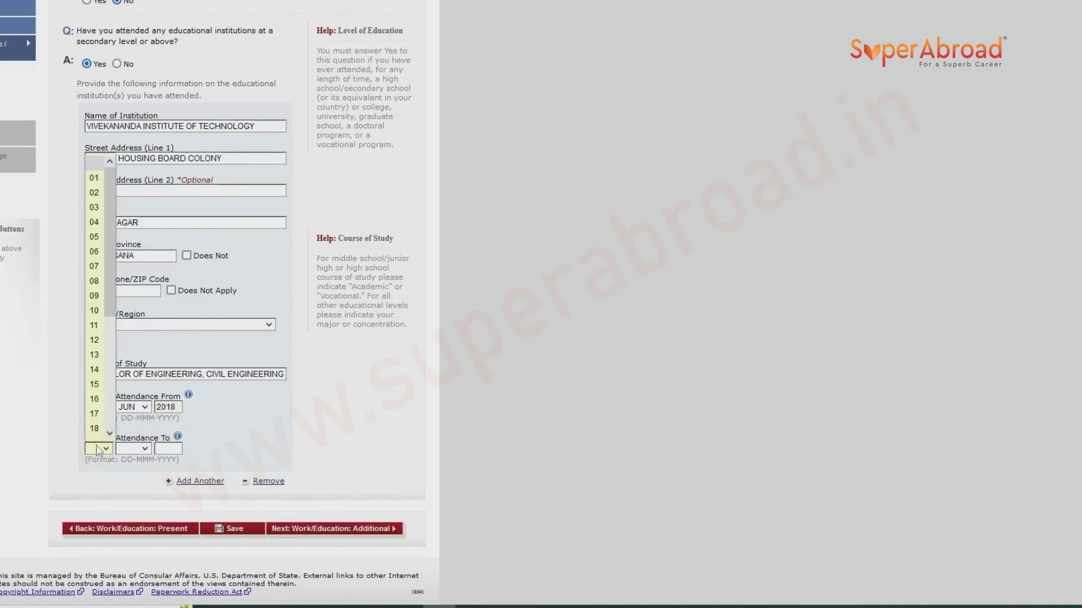
click(94, 325)
key(Tab)
key(s)
click(172, 450)
text(2022)
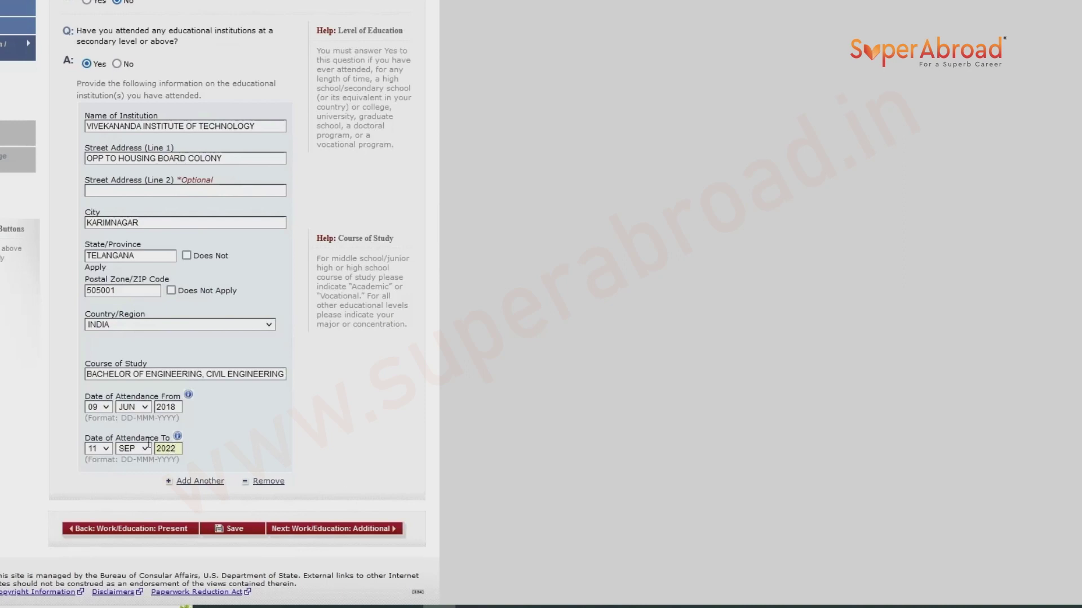
click(144, 449)
click(128, 313)
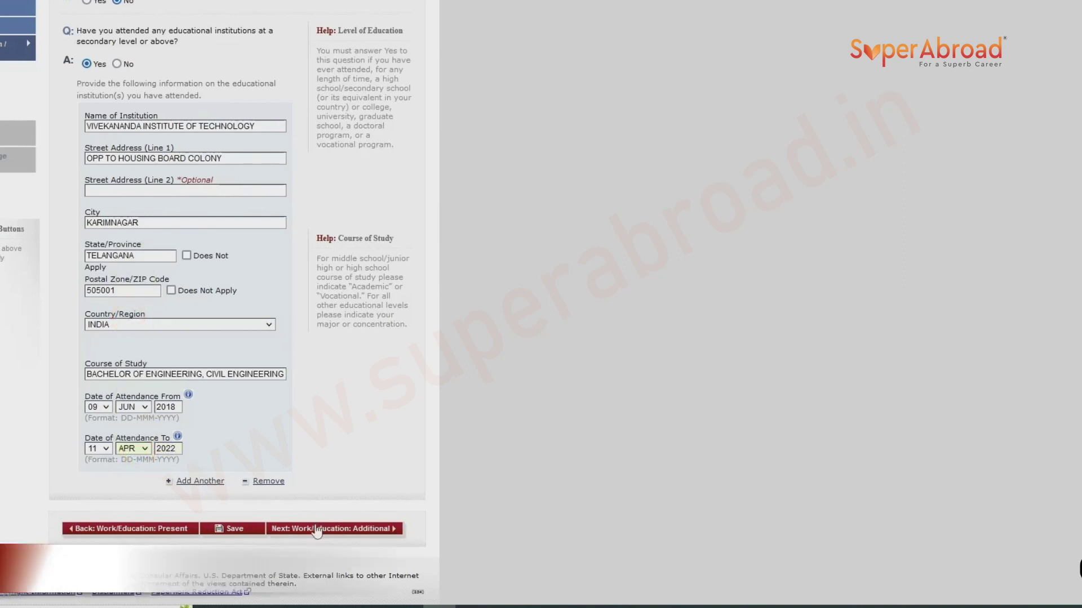
click(237, 530)
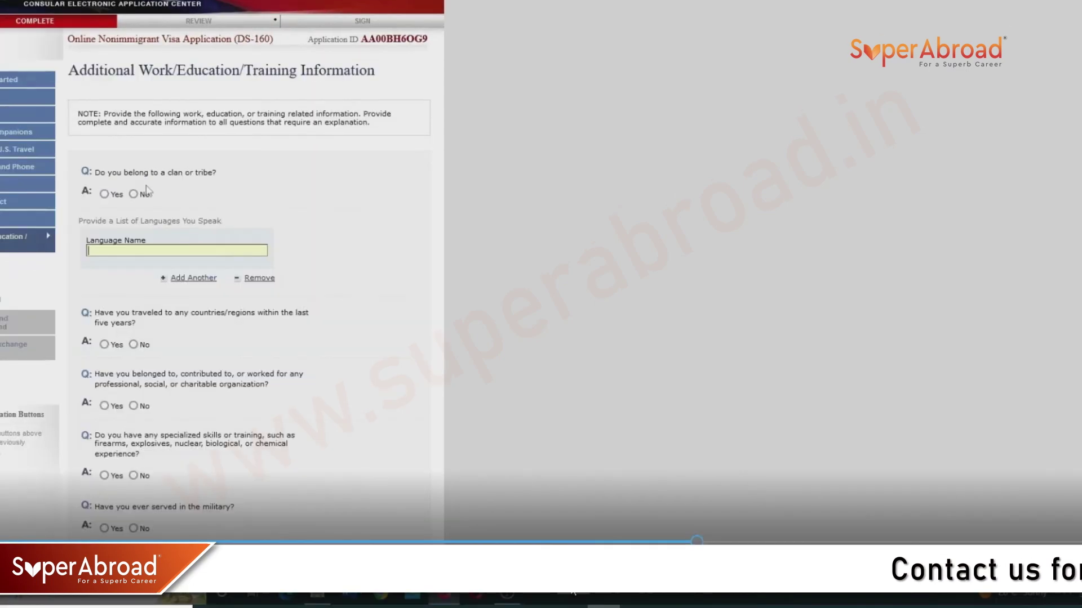
Answer No to clan or tribe and list TELUGU, ENGLISH and HINDI as spoken languages.
click(134, 194)
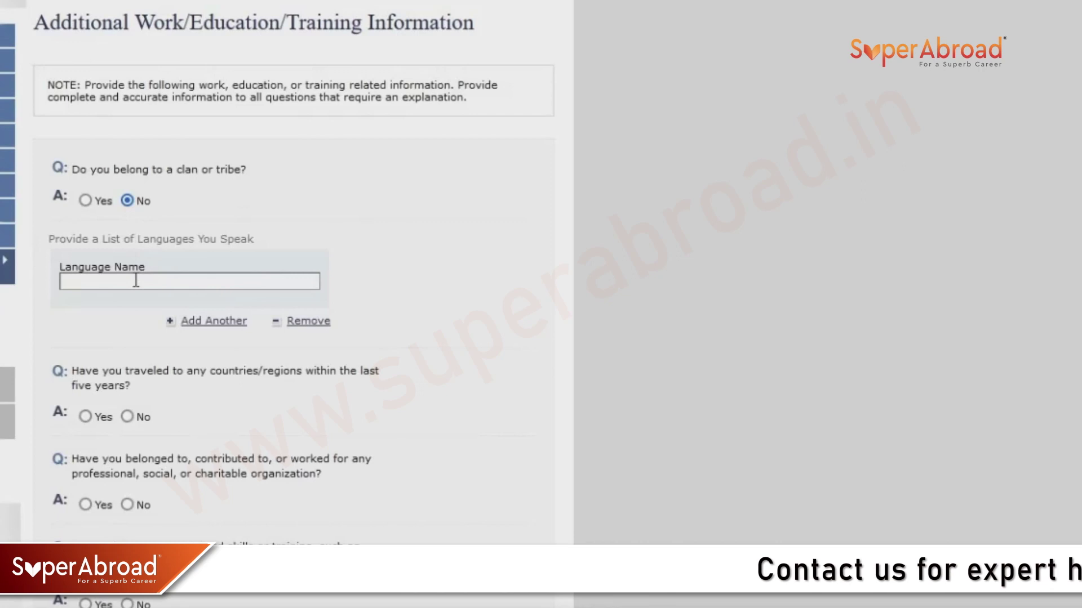
text(TE)
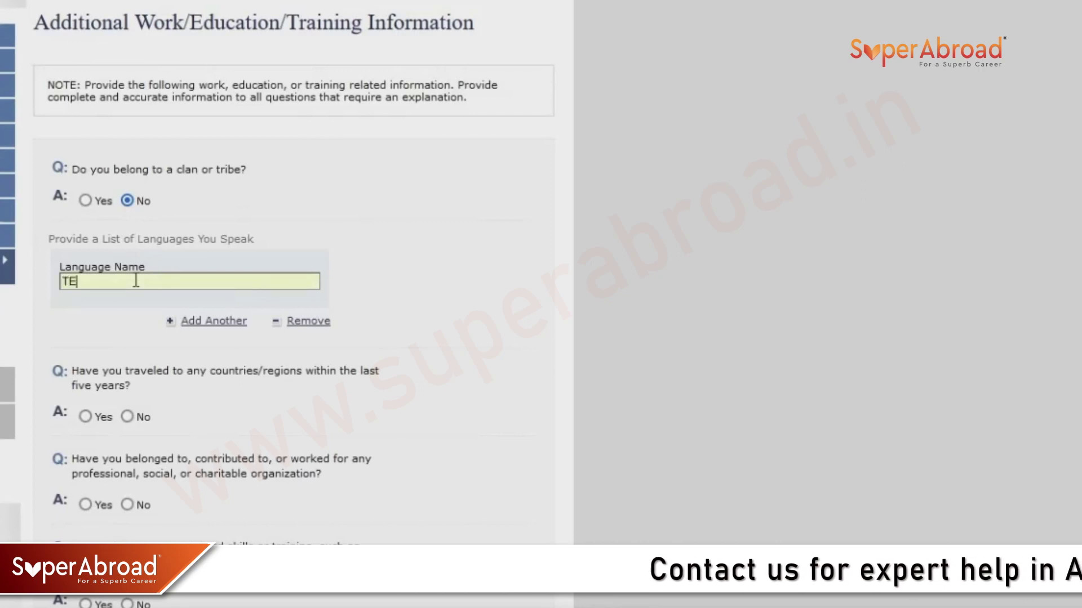
text(LUGU)
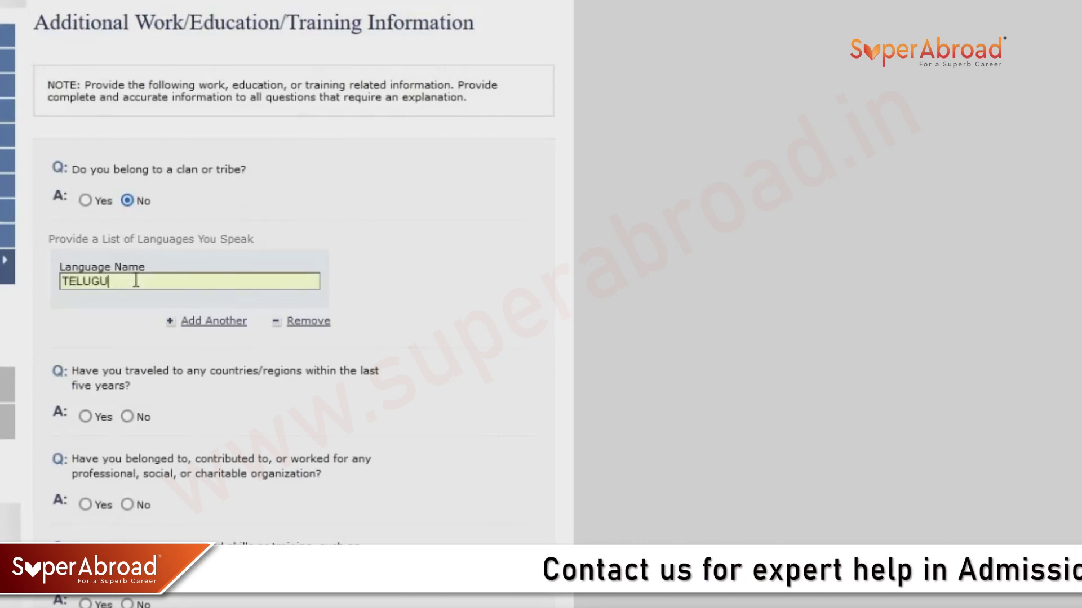
click(186, 321)
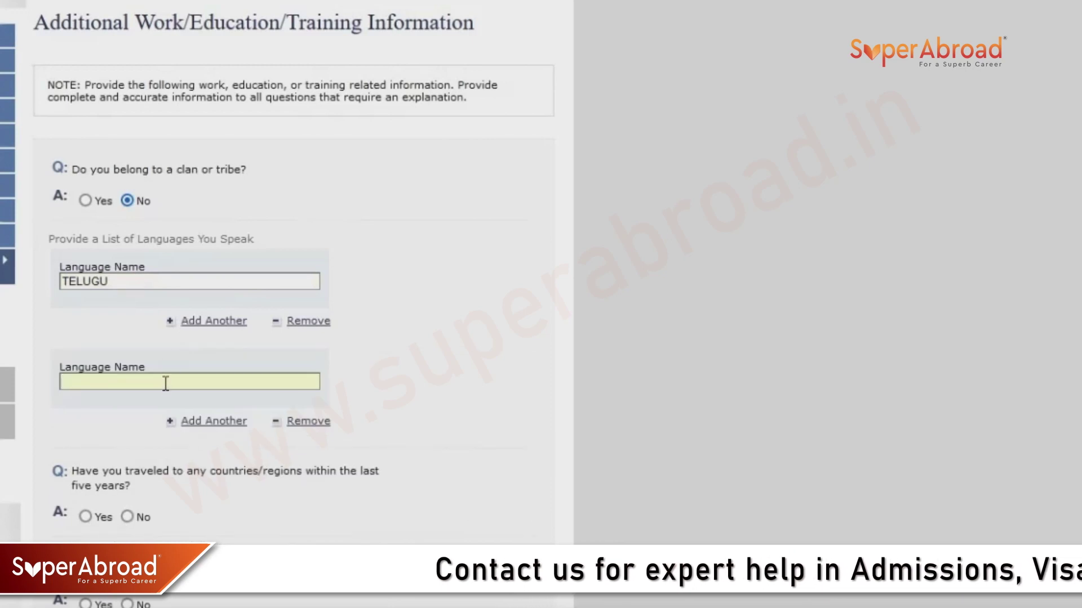
text(ENGLISH)
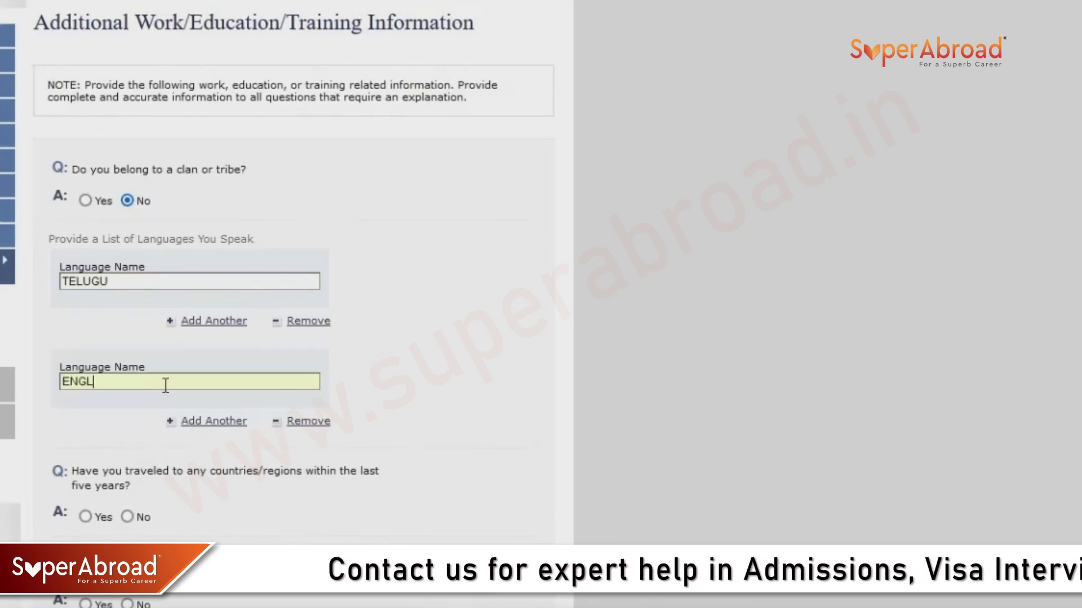
click(197, 428)
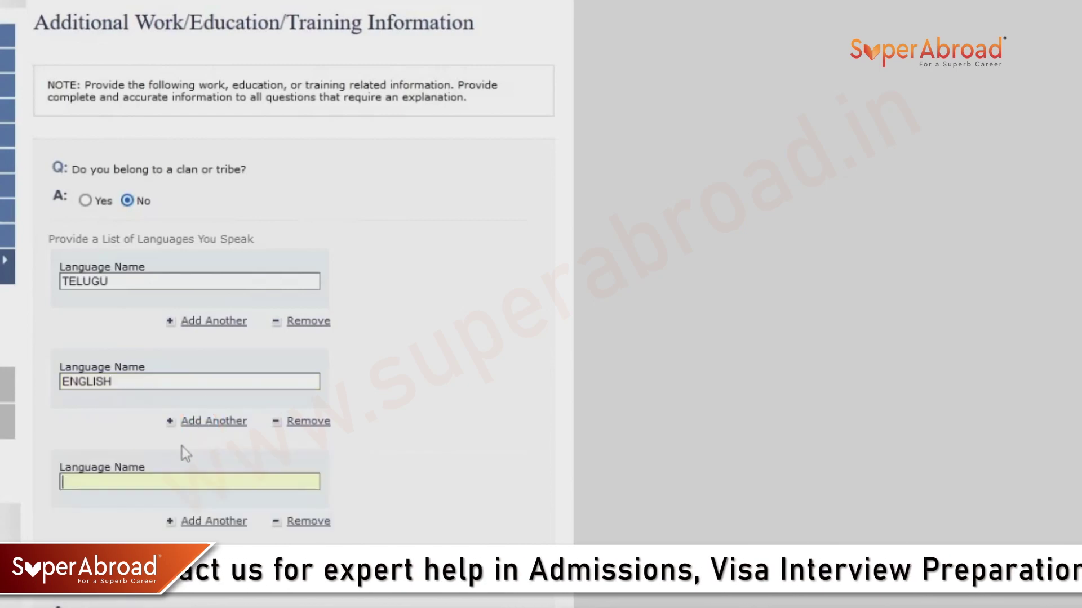
text(HINDI)
Answer No to travel, organization, specialized skills, military and paramilitary questions, then save.
scroll(174, 395, down, 5)
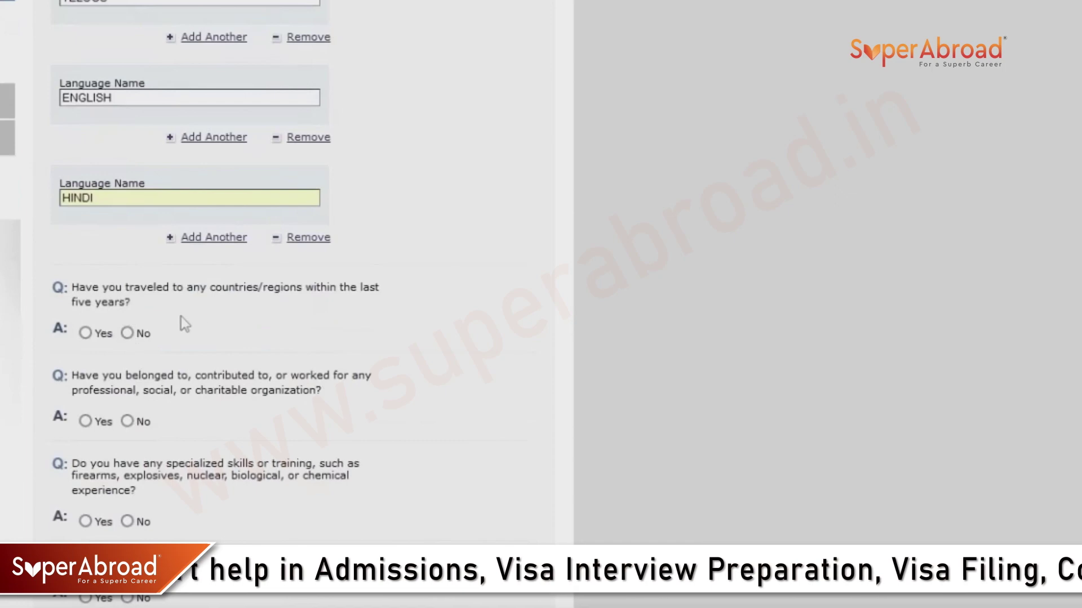
click(127, 334)
scroll(126, 344, up, 6)
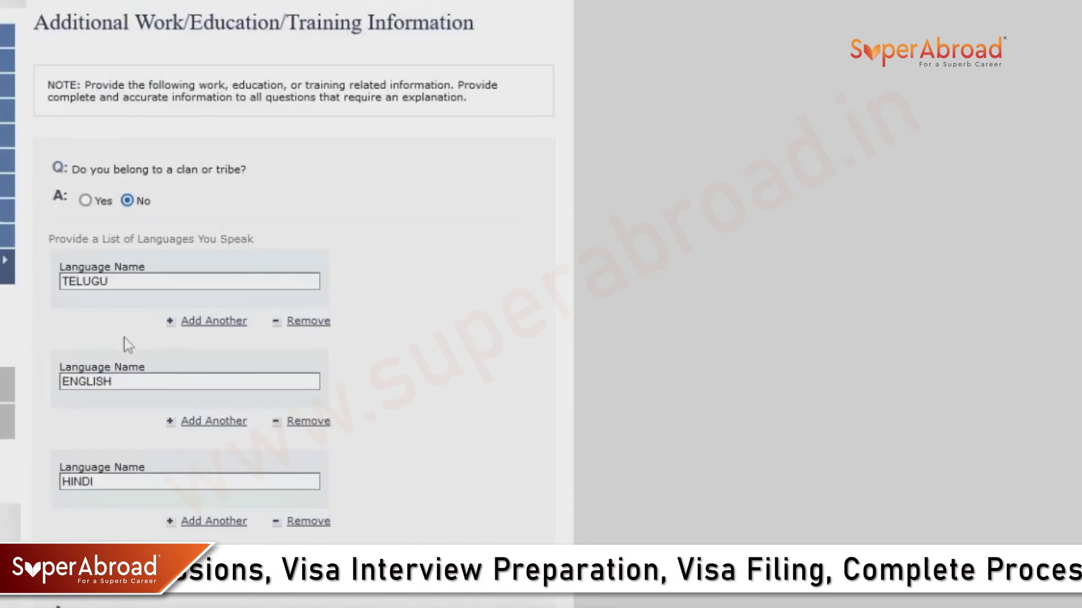
scroll(126, 344, down, 8)
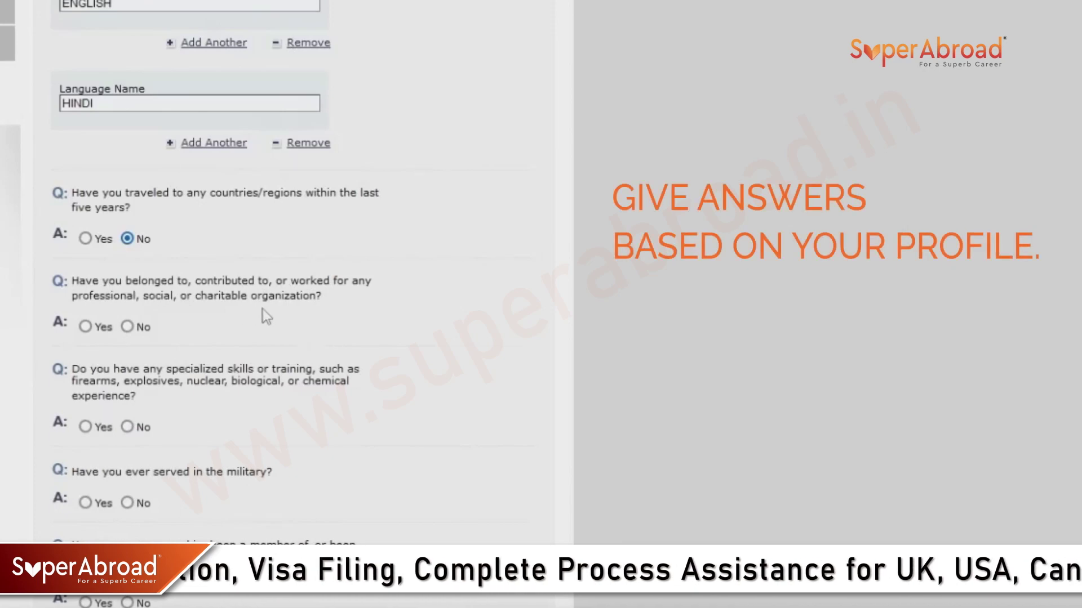
click(128, 328)
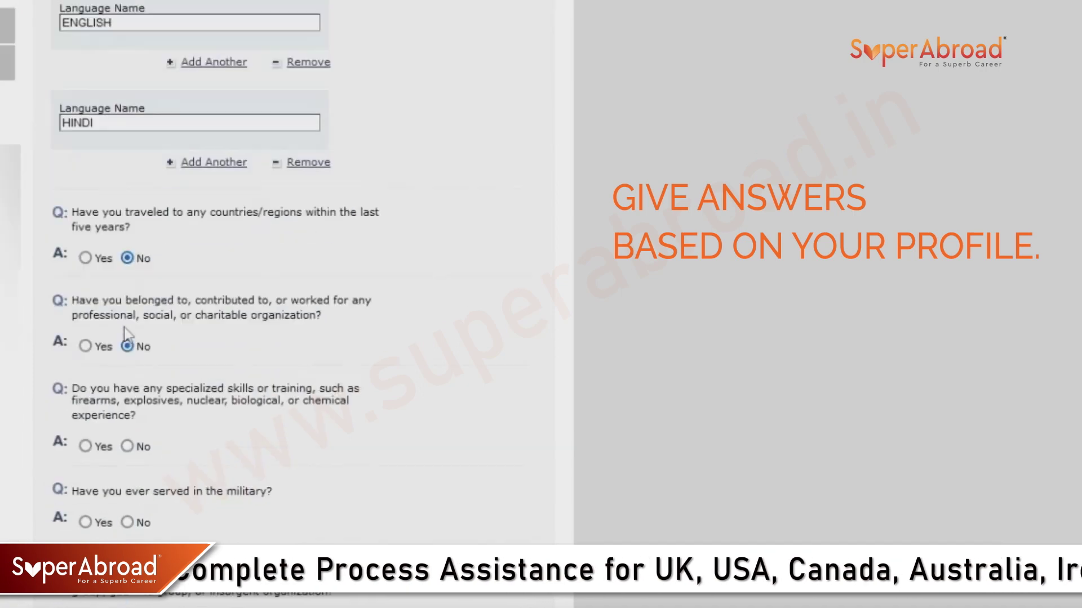
scroll(158, 349, down, 1)
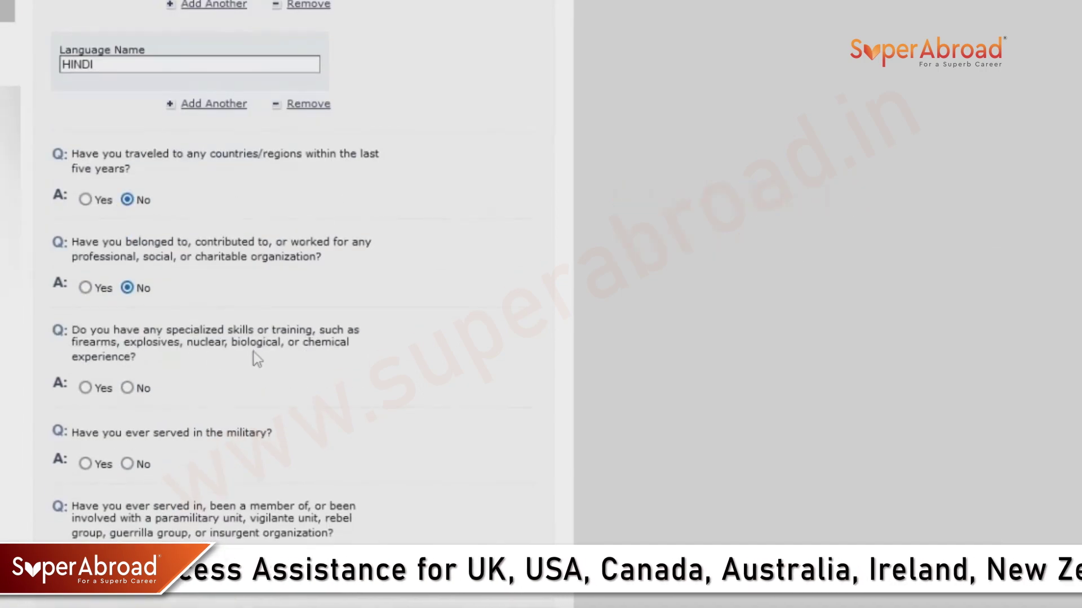
click(128, 388)
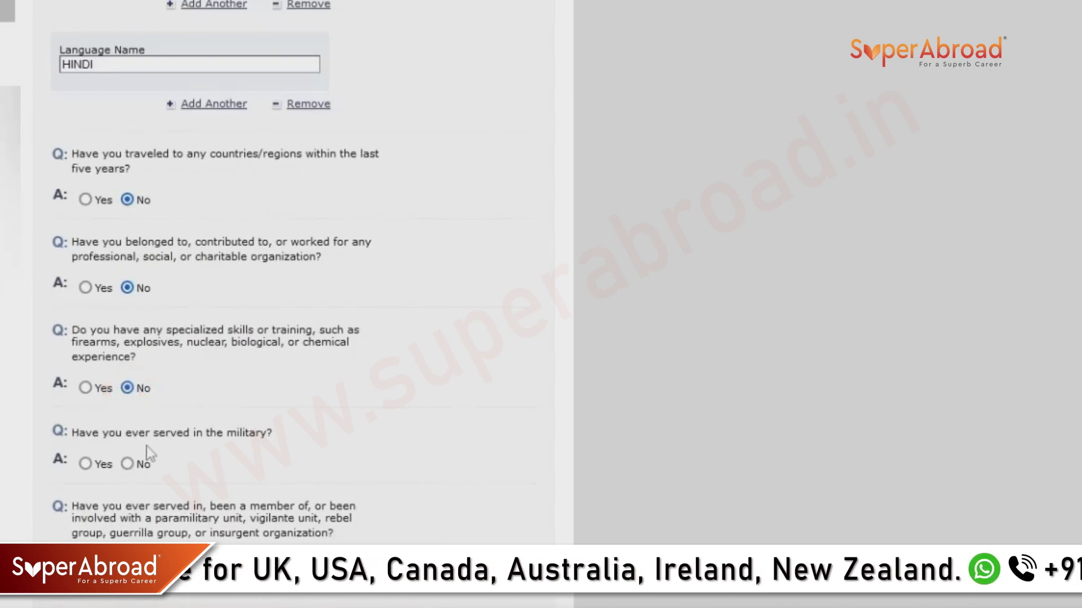
click(127, 464)
scroll(113, 495, up, 5)
scroll(105, 516, down, 5)
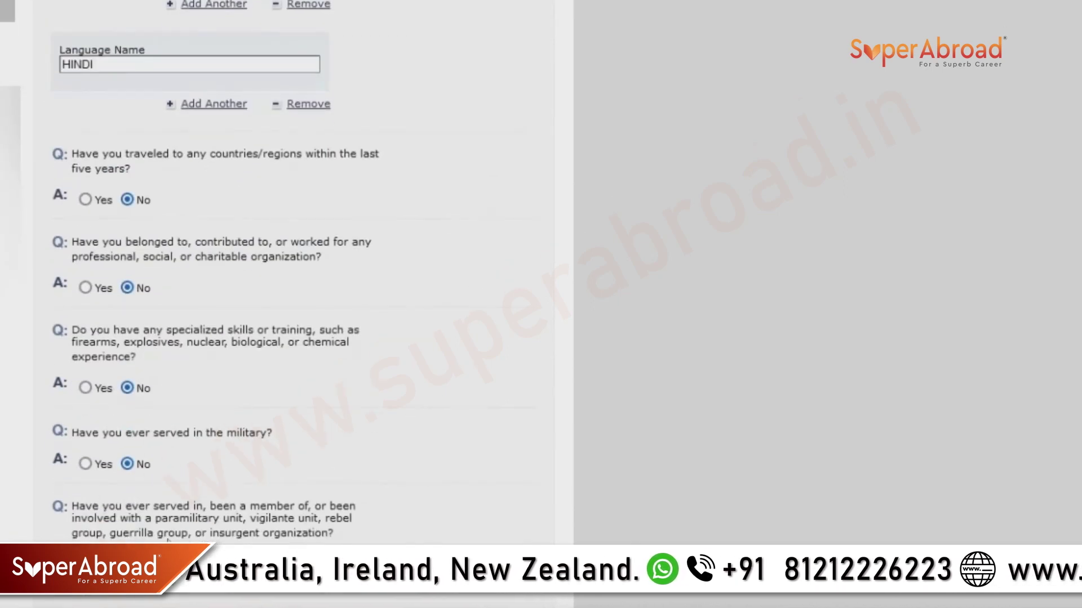
scroll(218, 544, down, 1)
click(127, 513)
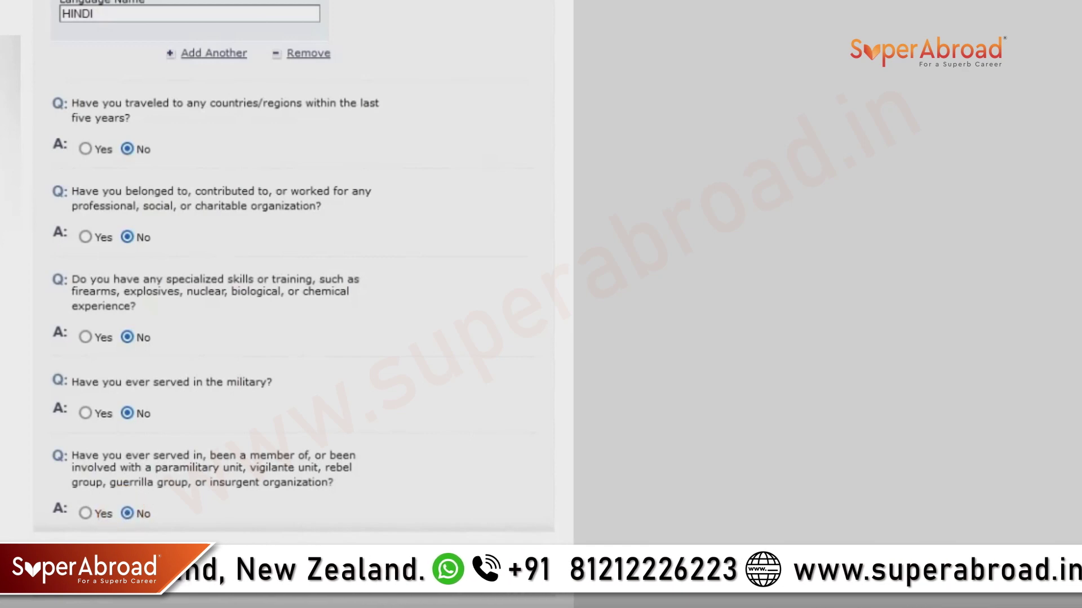
click(210, 563)
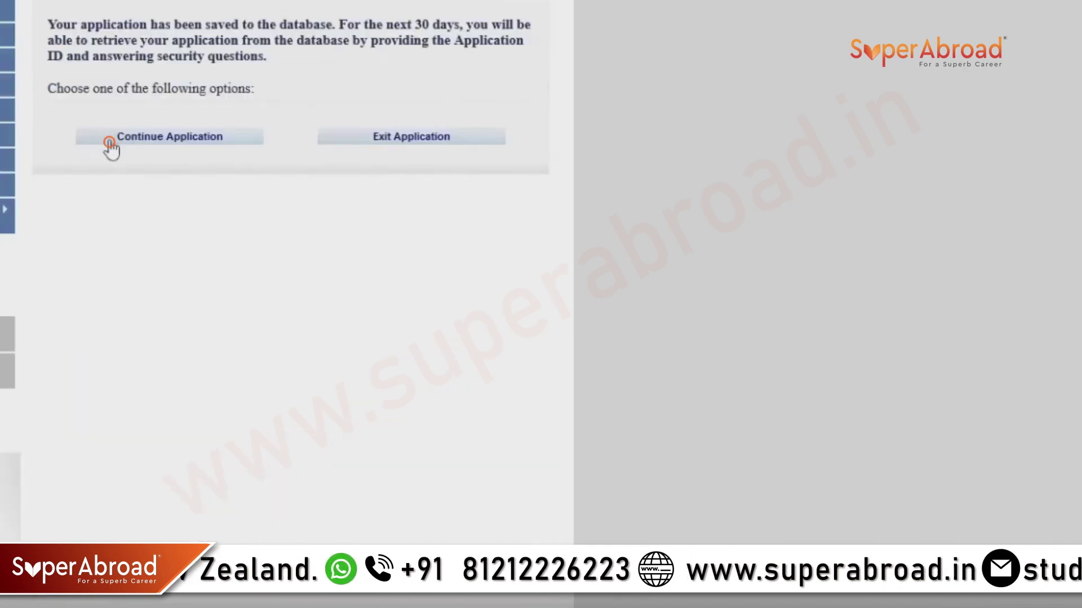
Answer No to the disease, disorder and drug abuse questions in Security Part 1.
click(110, 144)
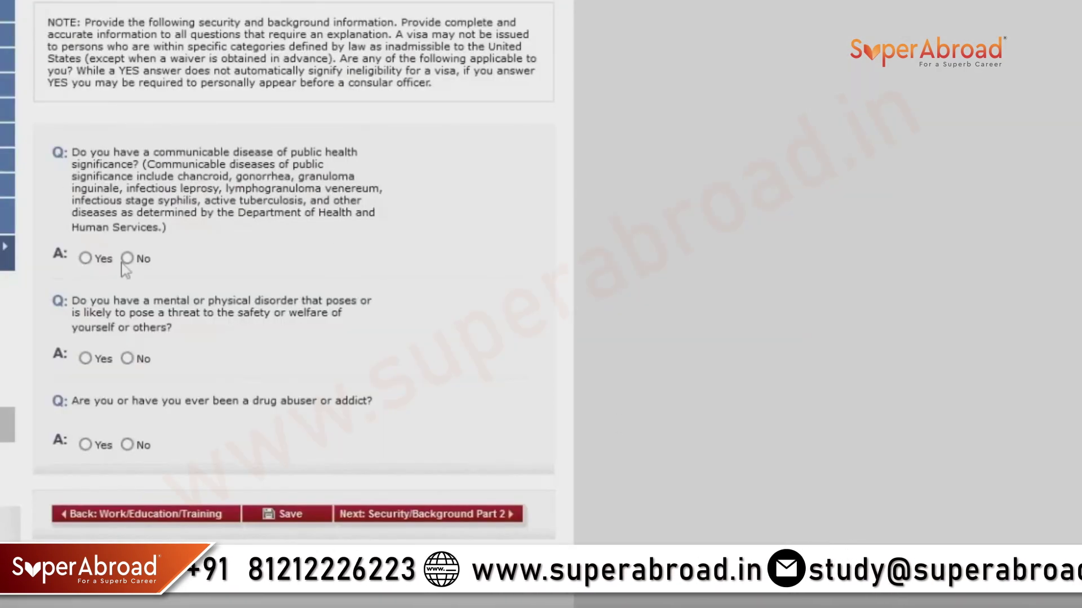
click(127, 258)
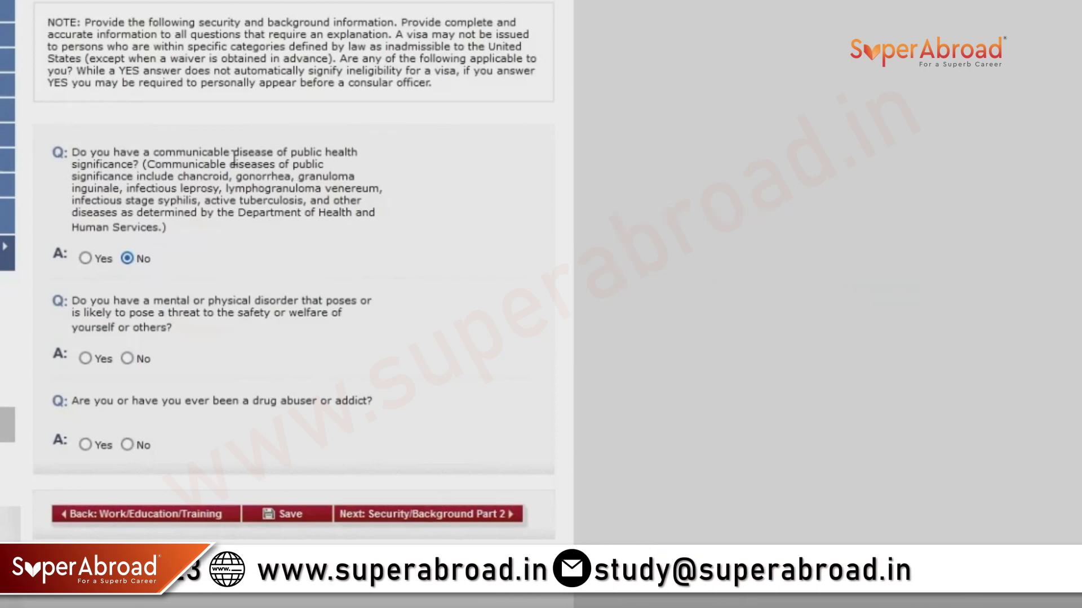
drag(232, 152, 343, 176)
click(343, 176)
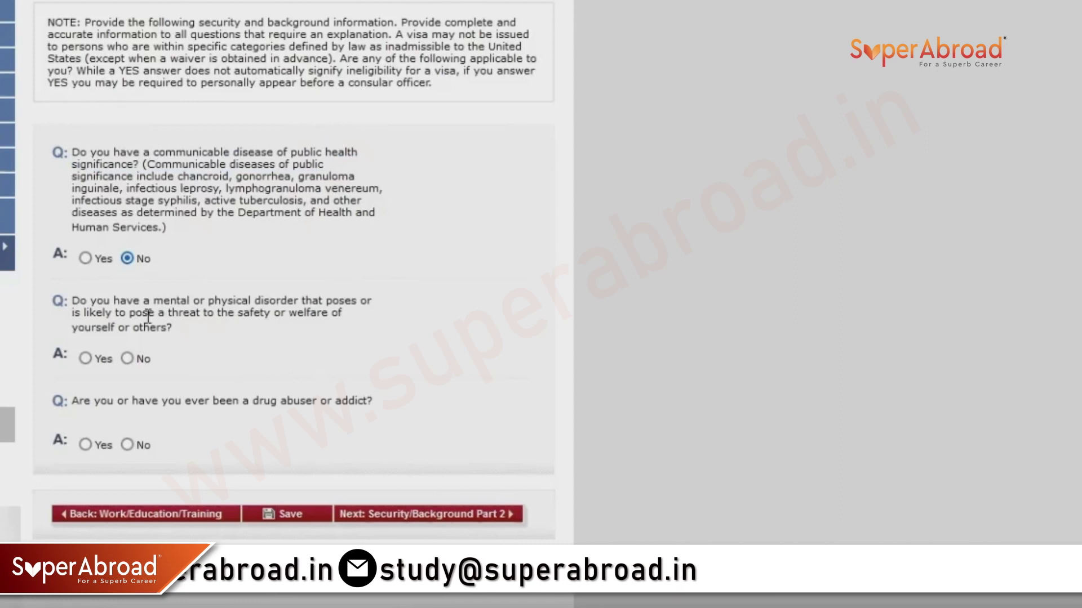
click(127, 359)
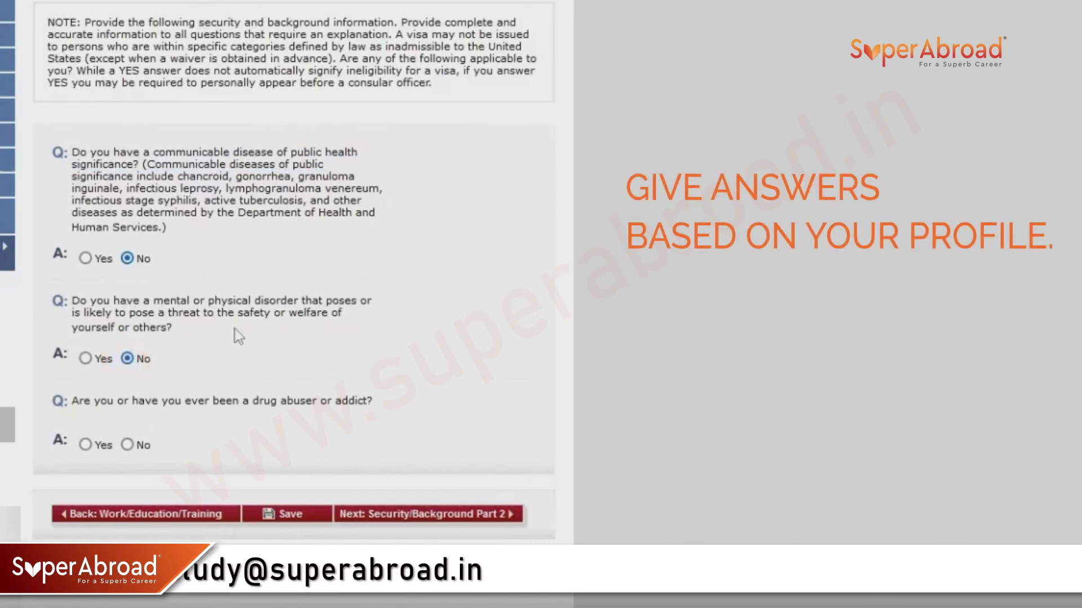
click(128, 445)
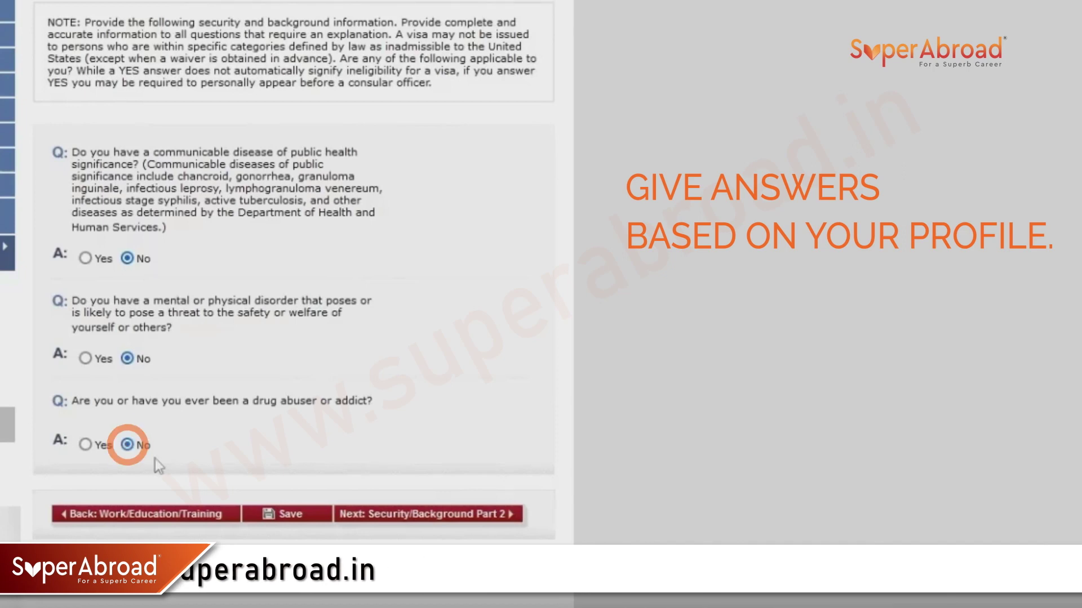
click(370, 514)
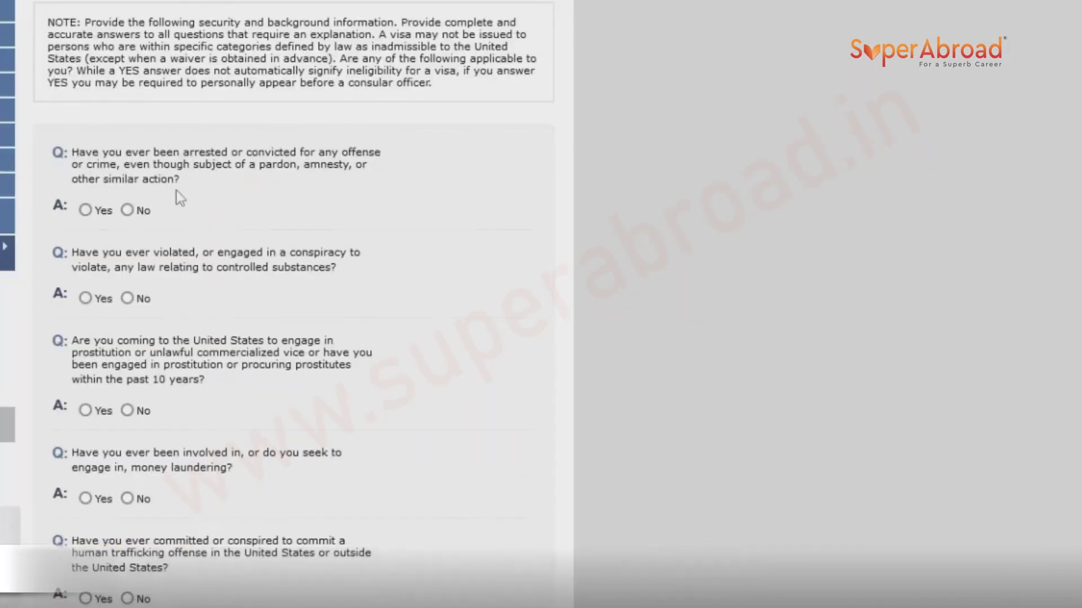
Answer No to the arrest, controlled substance, prostitution, espionage and terrorism questions.
click(127, 210)
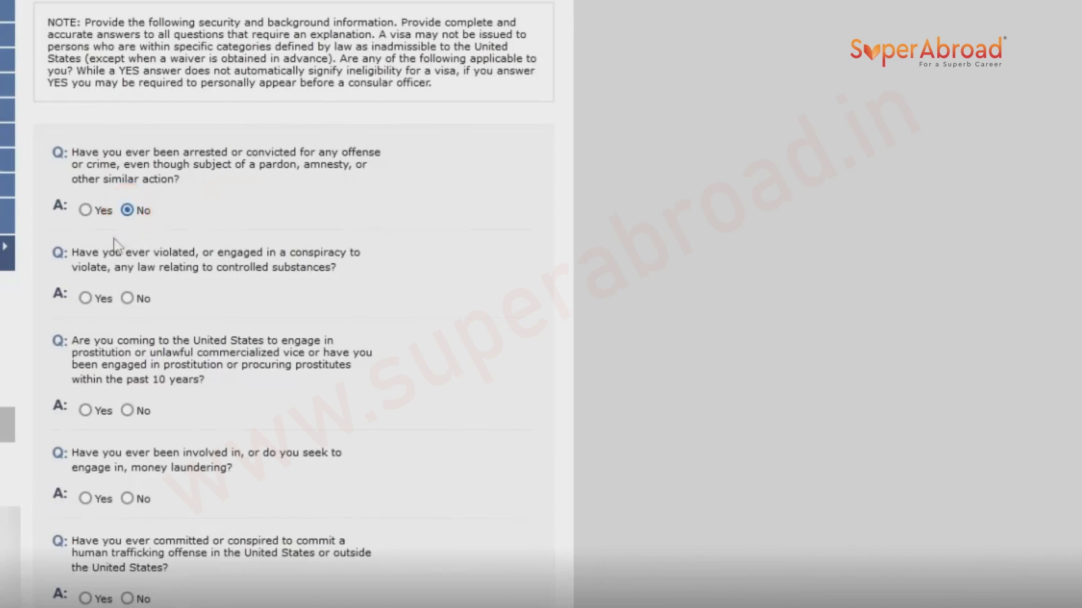
click(127, 298)
click(127, 410)
scroll(112, 318, down, 3)
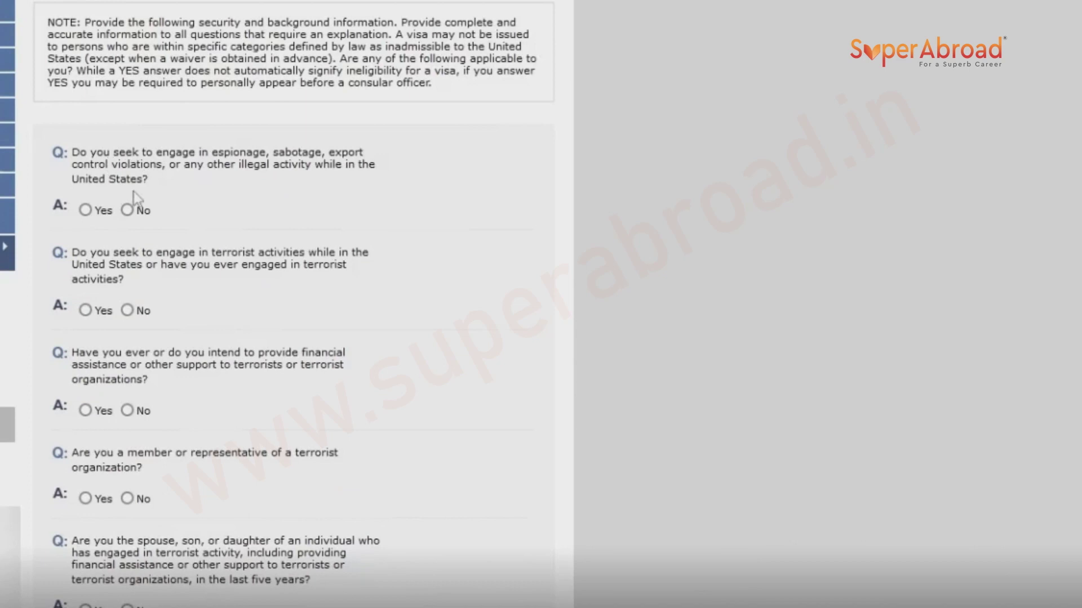
click(127, 210)
click(128, 310)
scroll(129, 311, down, 3)
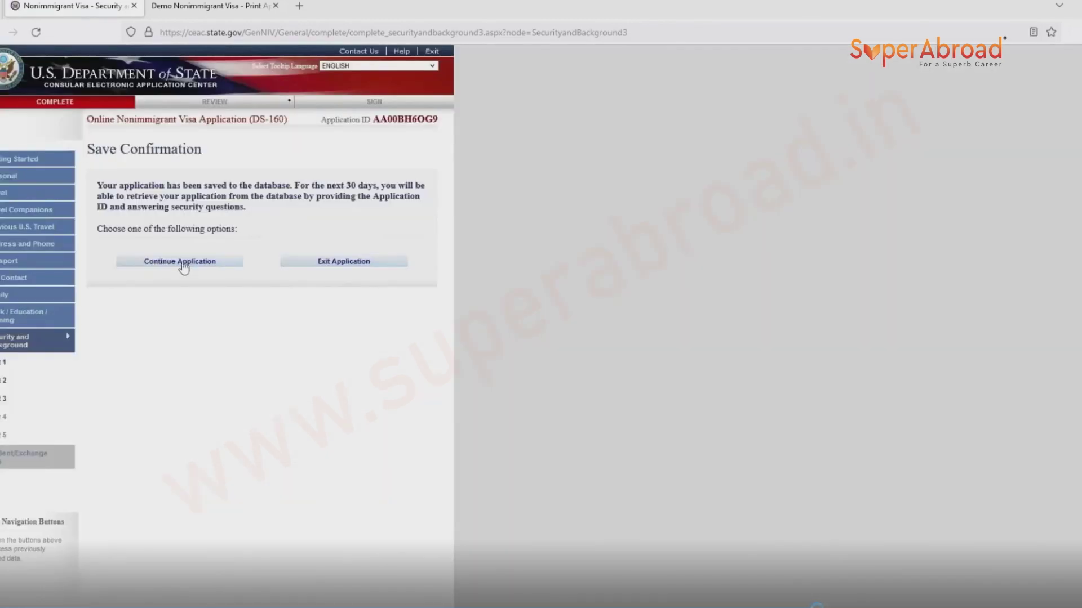
click(183, 262)
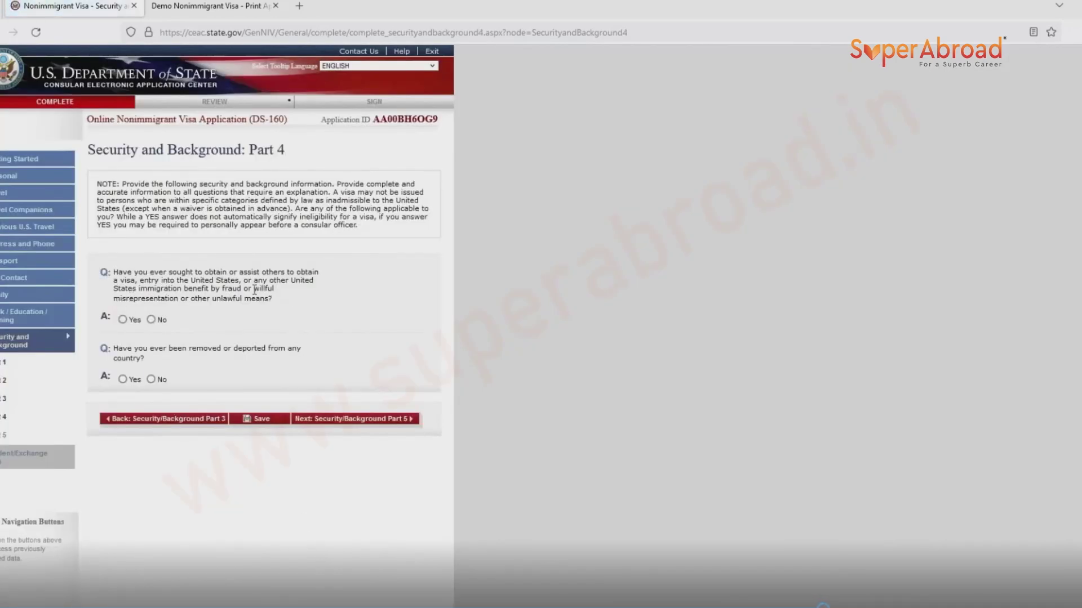
Answer No to visa fraud, deportation, child custody, voting and renounced citizenship, then save.
click(151, 319)
click(151, 379)
click(306, 428)
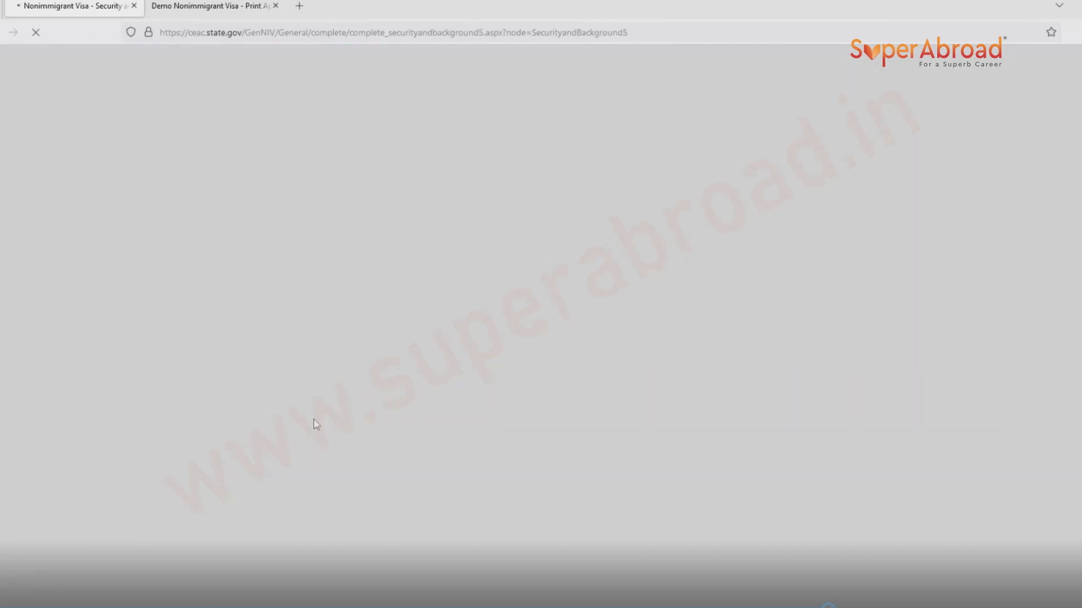
click(151, 312)
click(151, 371)
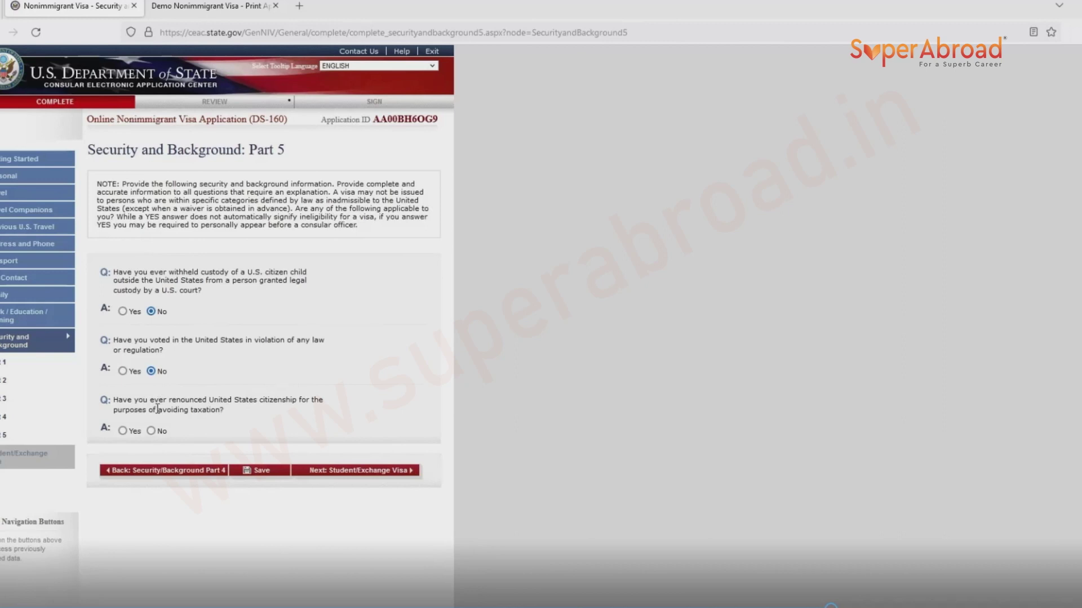
click(151, 432)
click(276, 477)
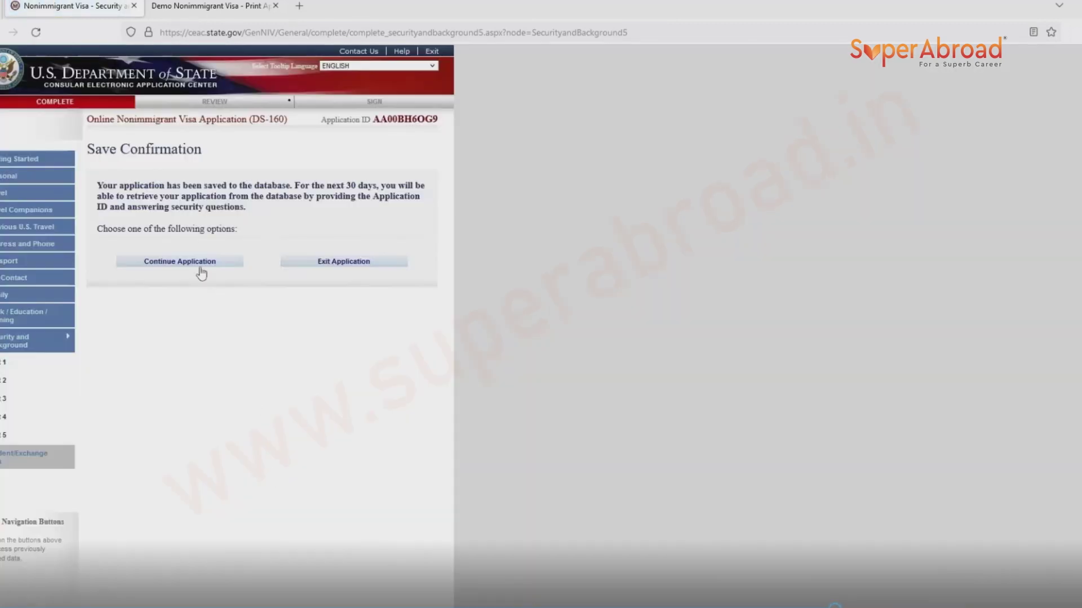
click(200, 262)
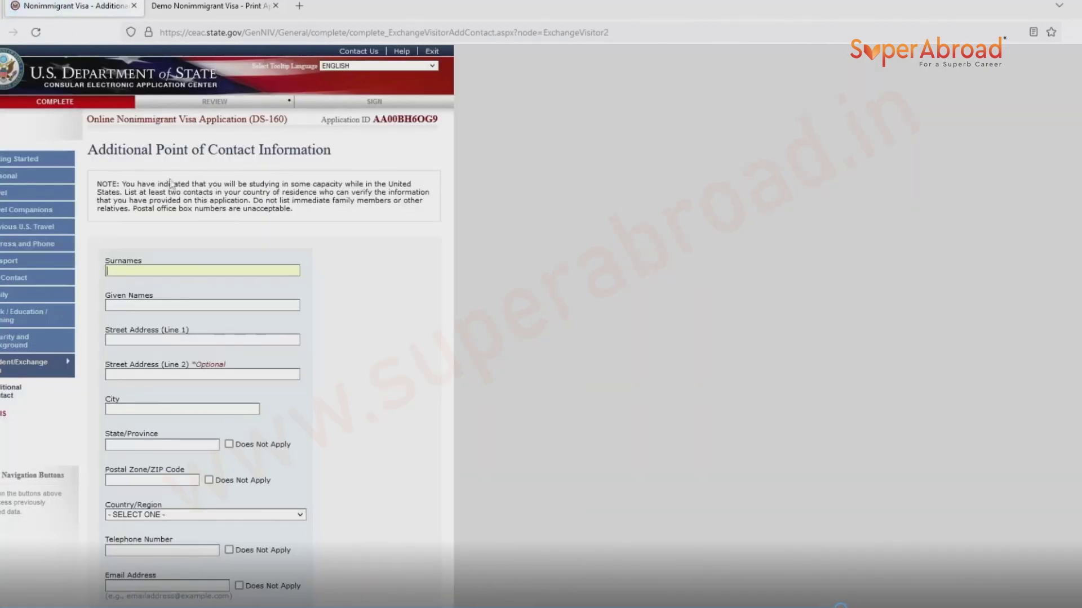
Enter the contact's surname, given name, street address, city and state.
click(204, 267)
key(Tab)
click(194, 338)
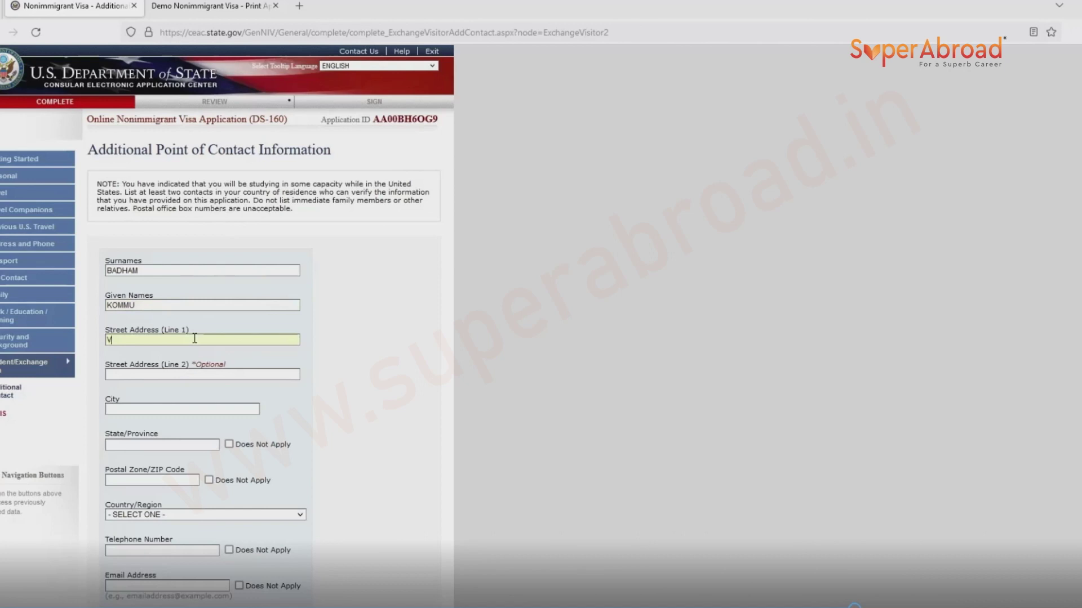
text(VIDHYA NAGAR)
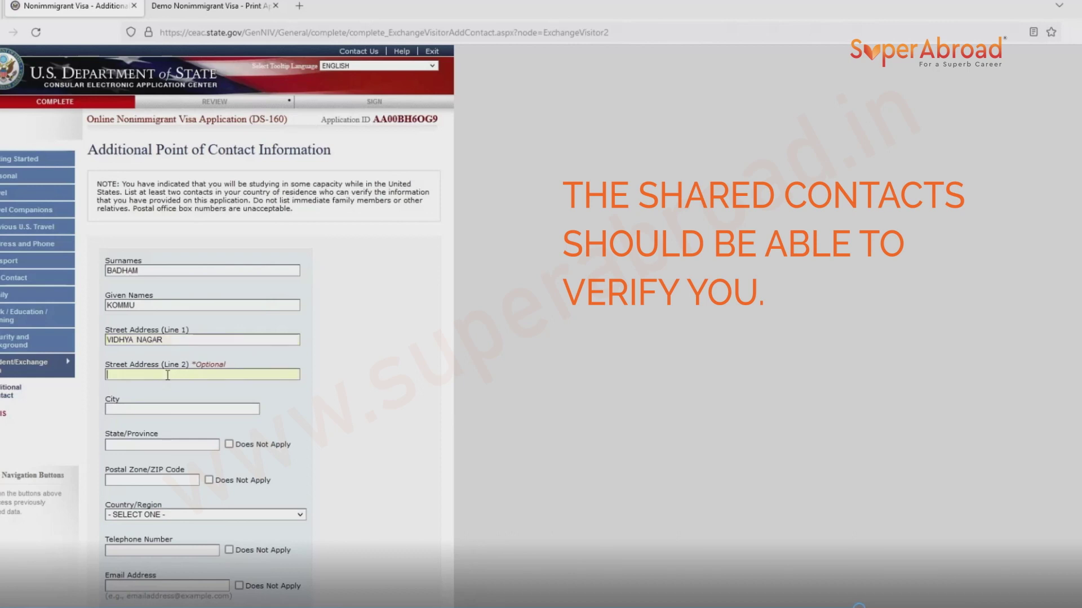
click(157, 409)
key(BackSpace)
text(HYDERABAD)
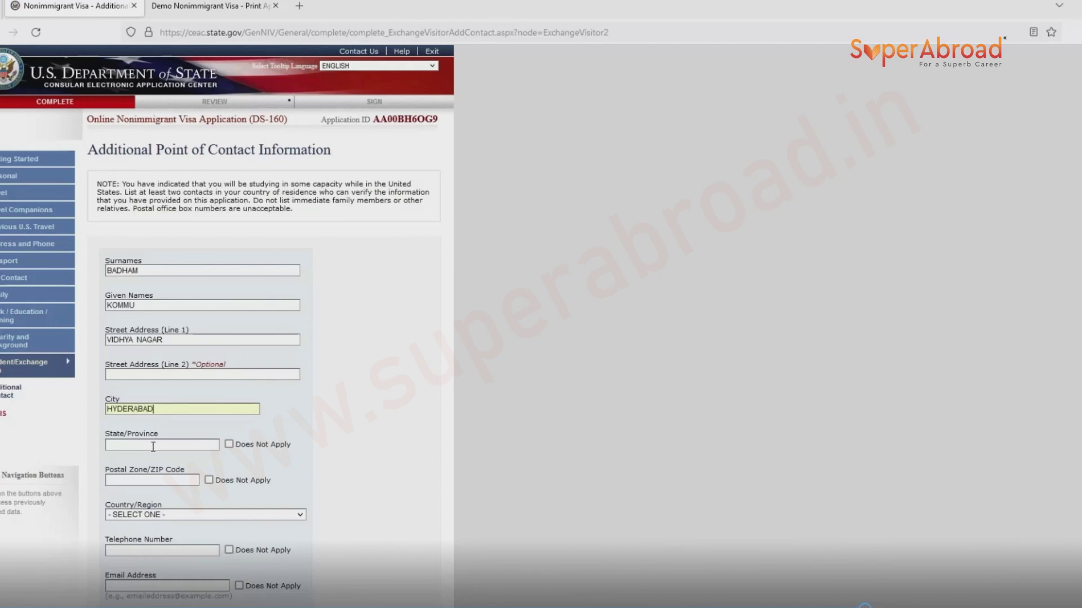
click(153, 446)
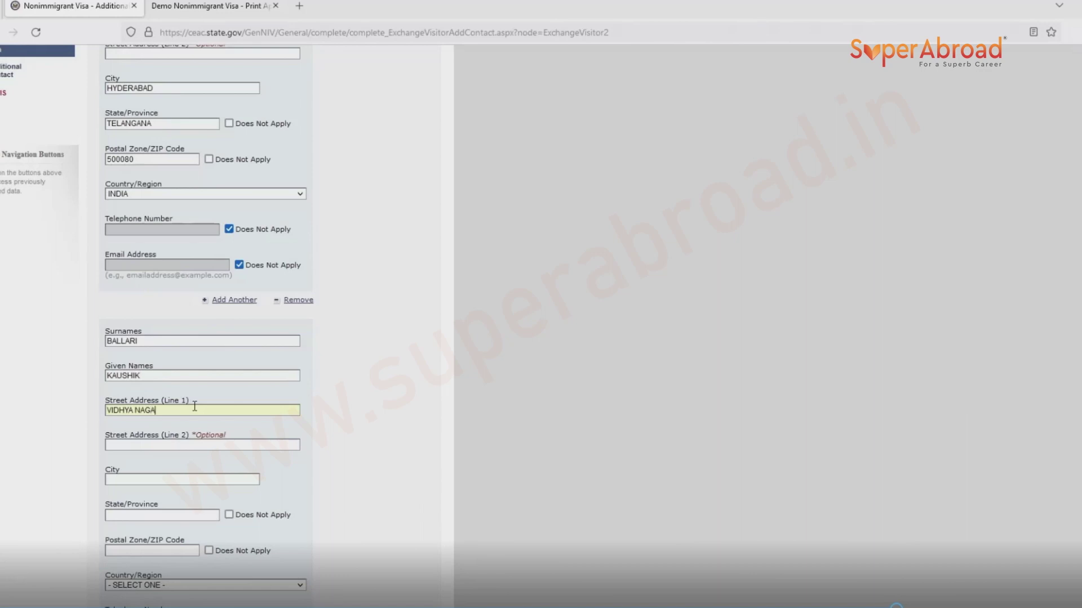
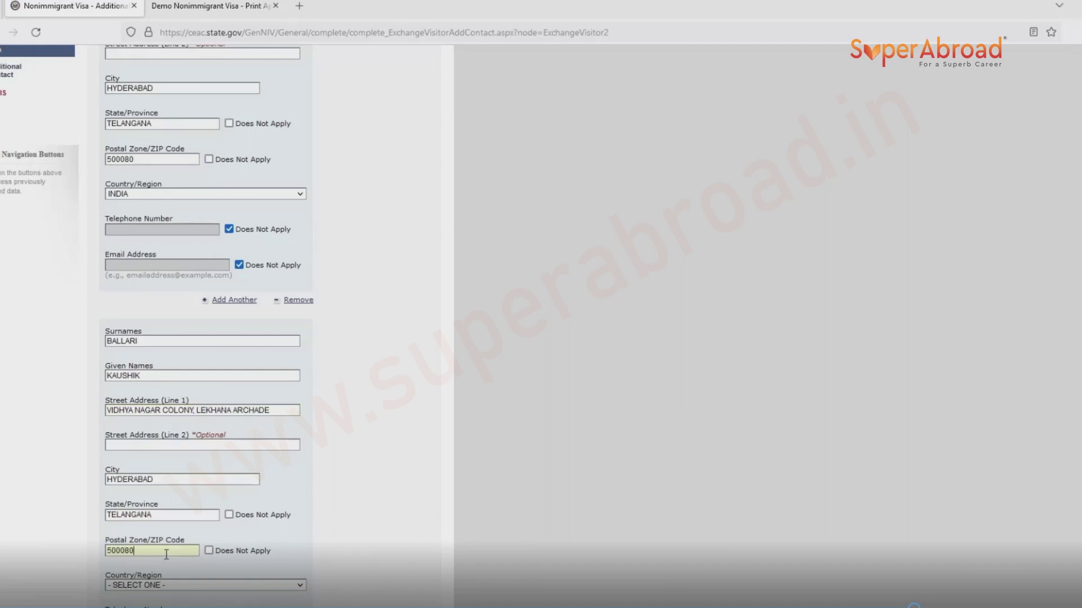
Set the contact's country to INDIA and mark phone and email as Does Not Apply.
click(158, 588)
text(india)
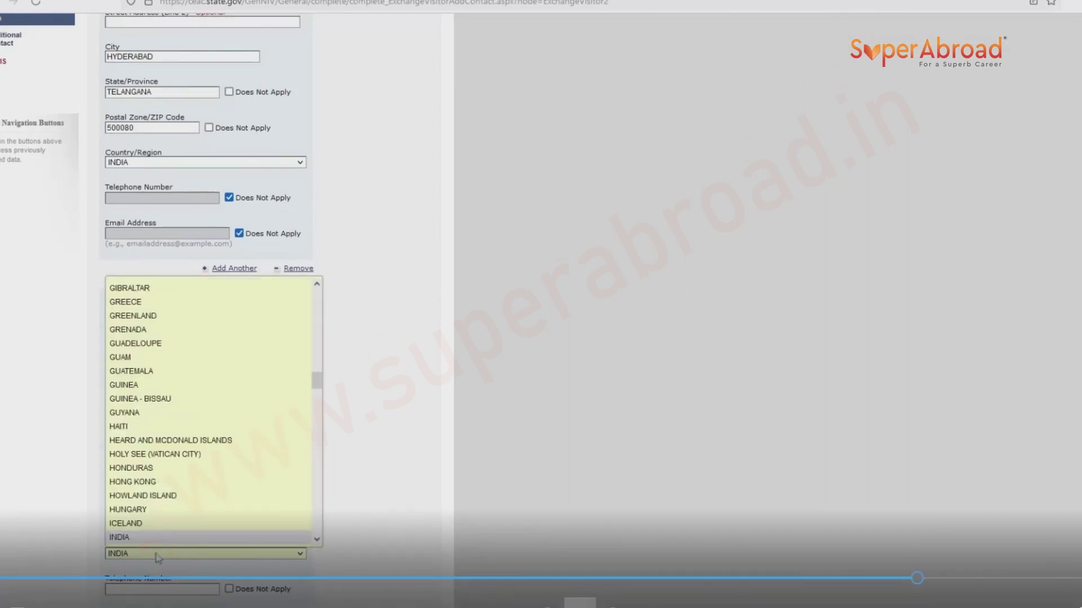
key(Return)
scroll(159, 555, down, 3)
click(229, 461)
click(239, 497)
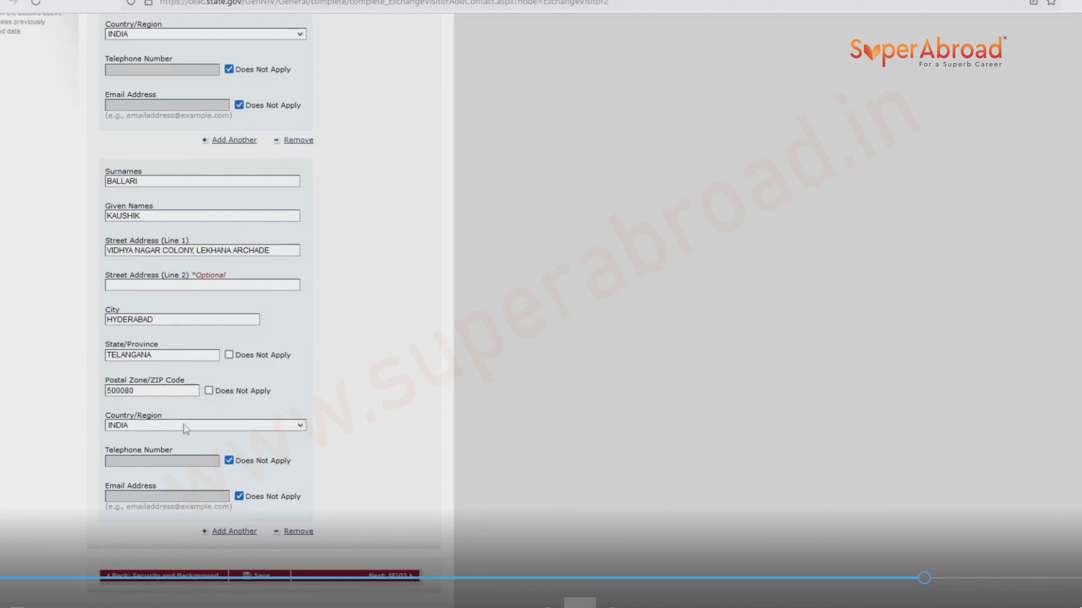
click(365, 583)
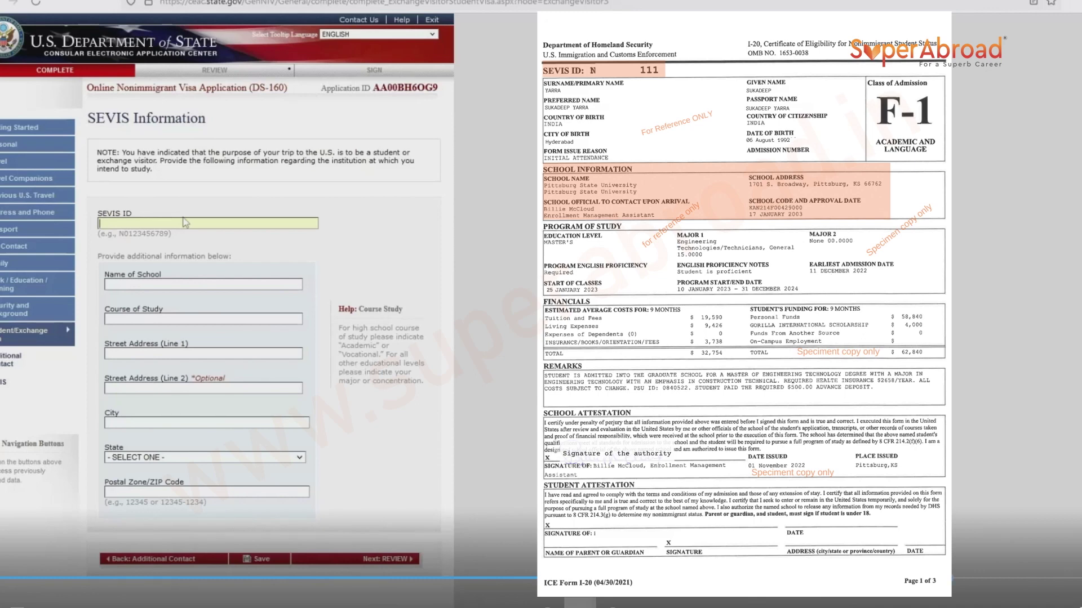
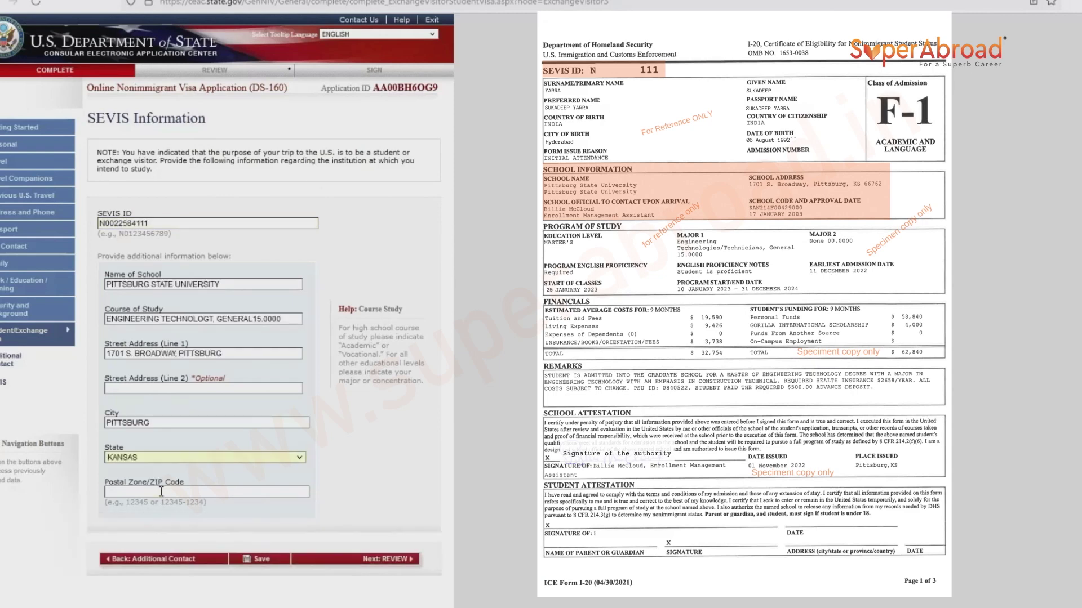
Enter the SEVIS ID and attempt to save the SEVIS school details.
click(162, 492)
click(162, 561)
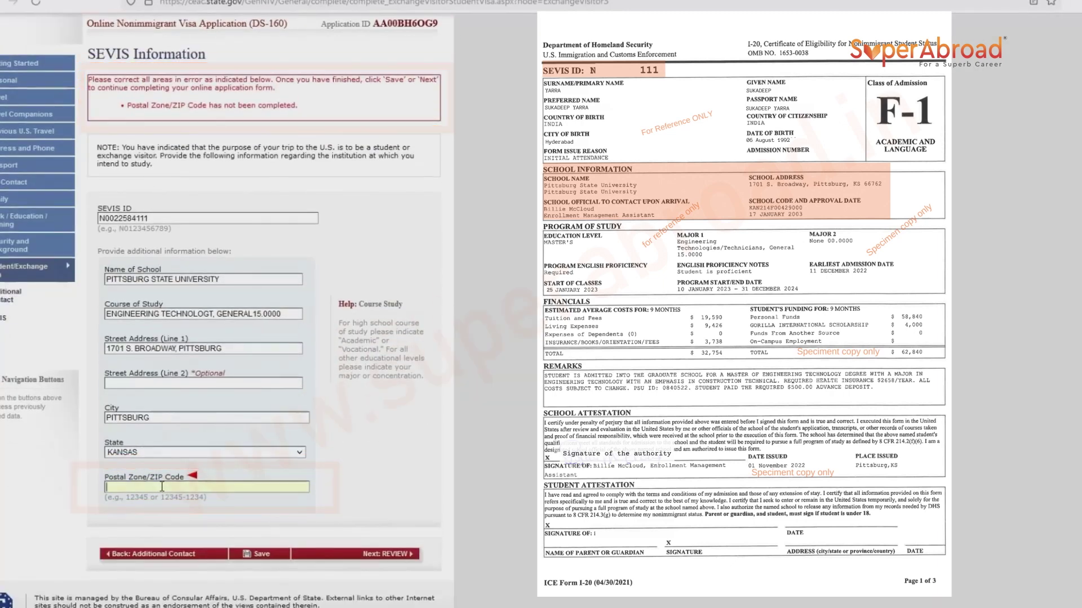
Enter ZIP code 66762 in the flagged school ZIP field.
text(5)
key(BackSpace)
text(66)
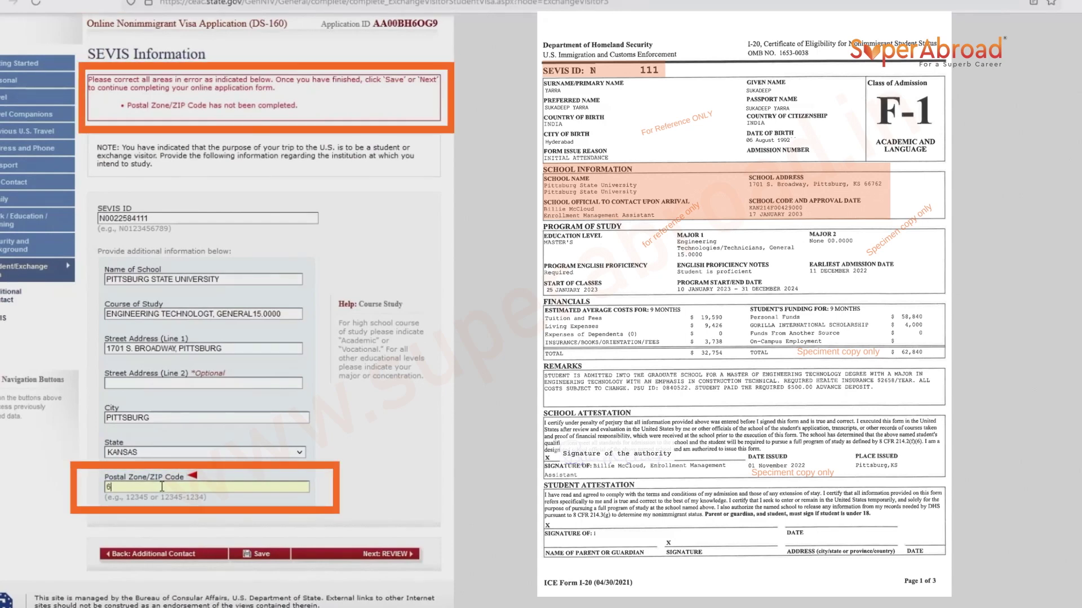
text(762)
Save the SEVIS information and continue to the application review.
click(257, 555)
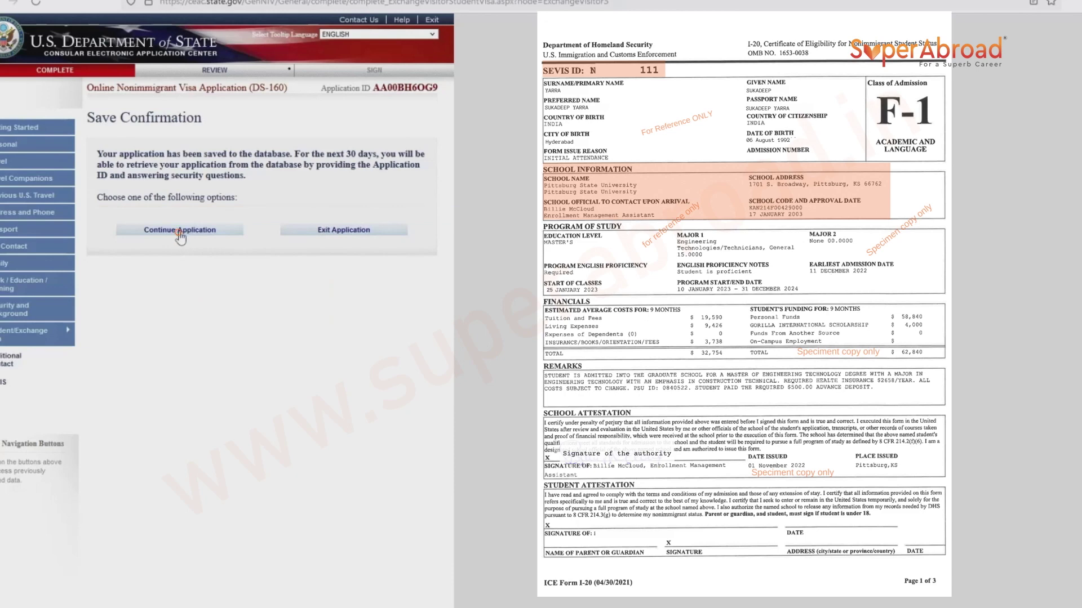
click(179, 232)
click(396, 561)
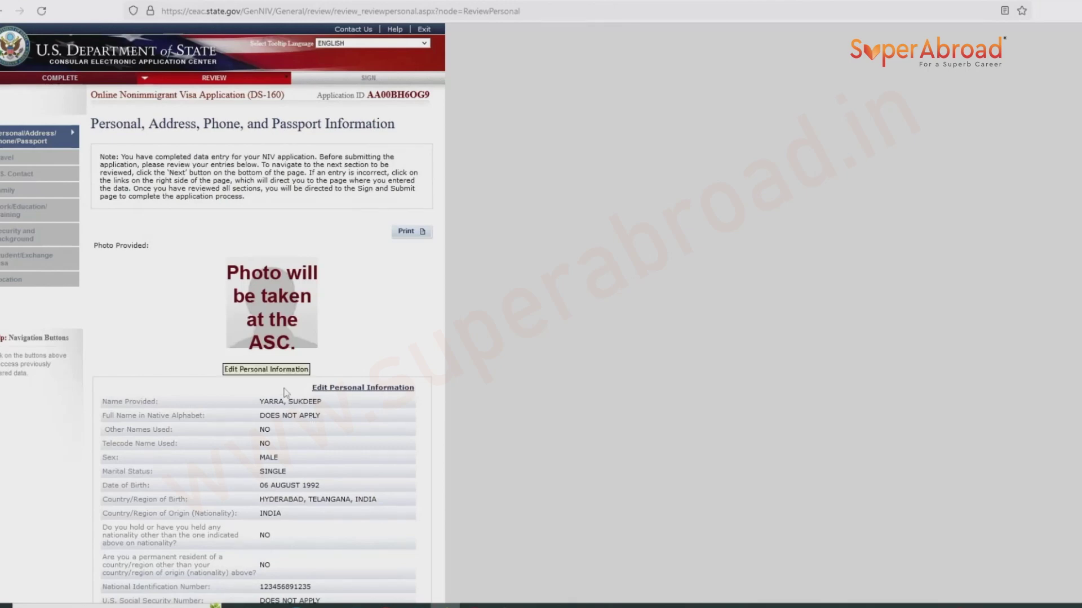
Scroll through the personal, address and phone review and reopen Passport Information for editing.
scroll(284, 376, down, 1)
scroll(284, 378, down, 5)
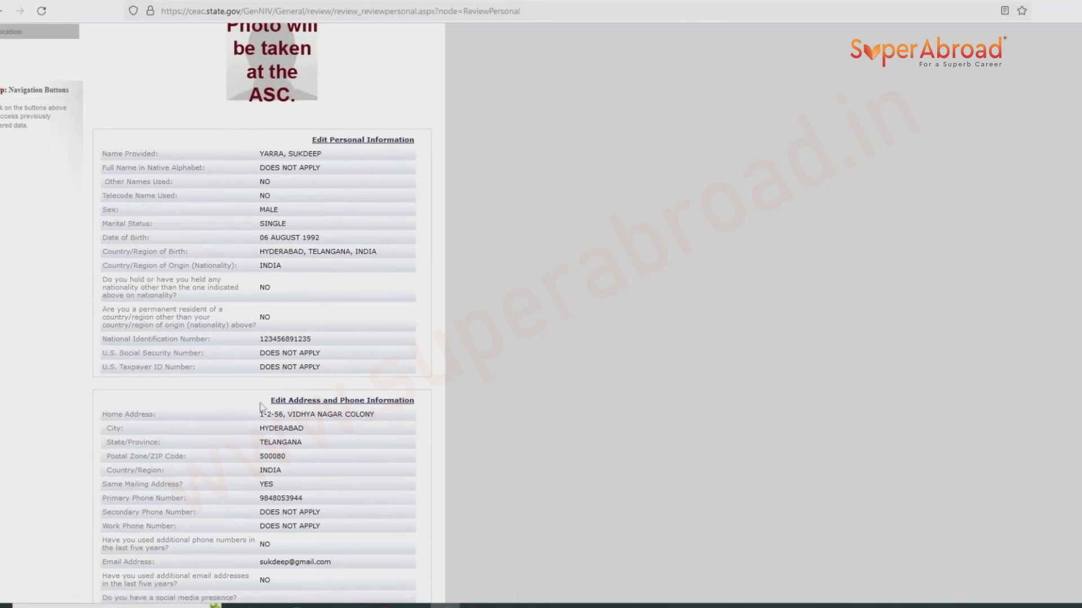
scroll(355, 415, down, 8)
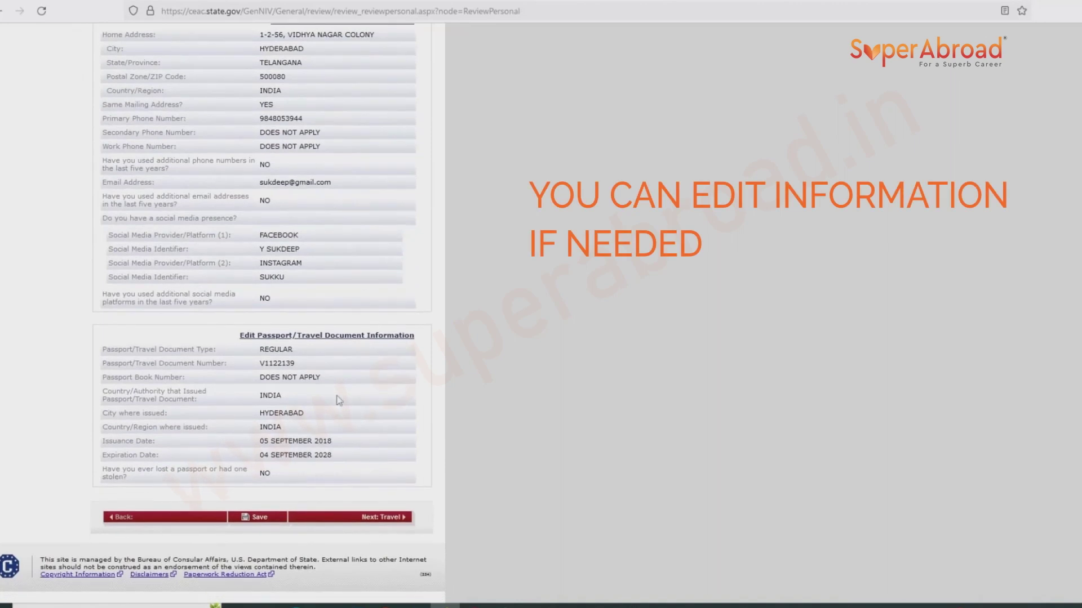
click(306, 338)
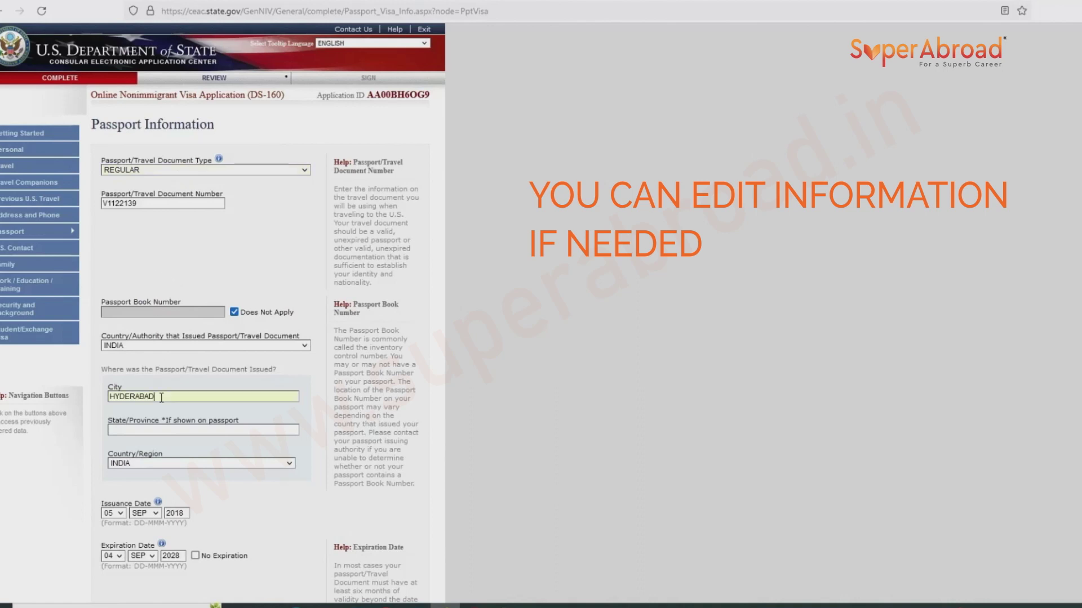
Correct the passport's issuing city to Hyderabad and save the passport information.
key(BackSpace)
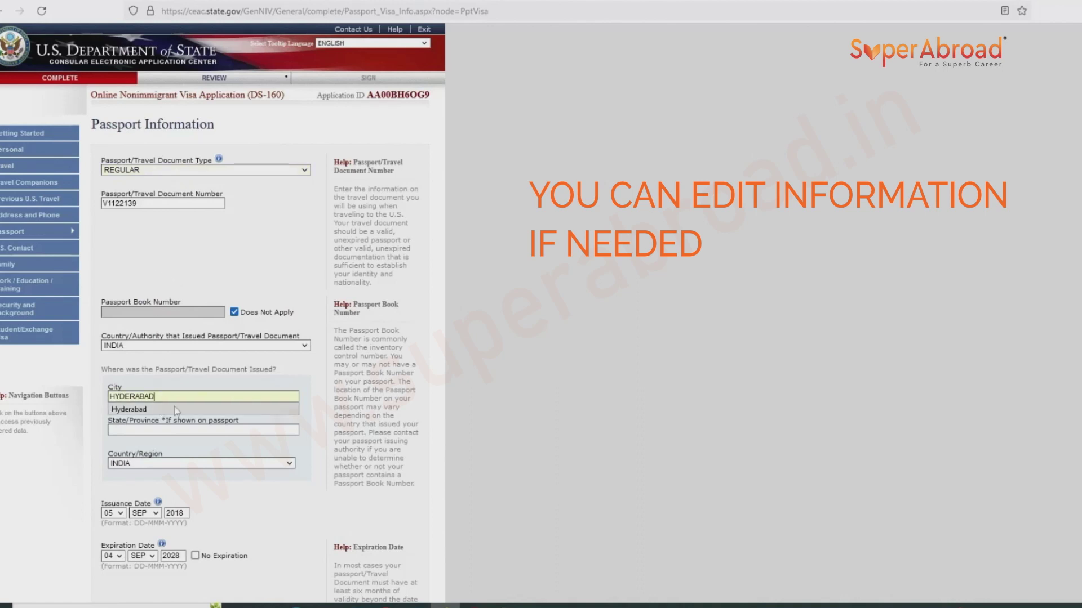
click(176, 409)
scroll(166, 400, down, 3)
click(274, 522)
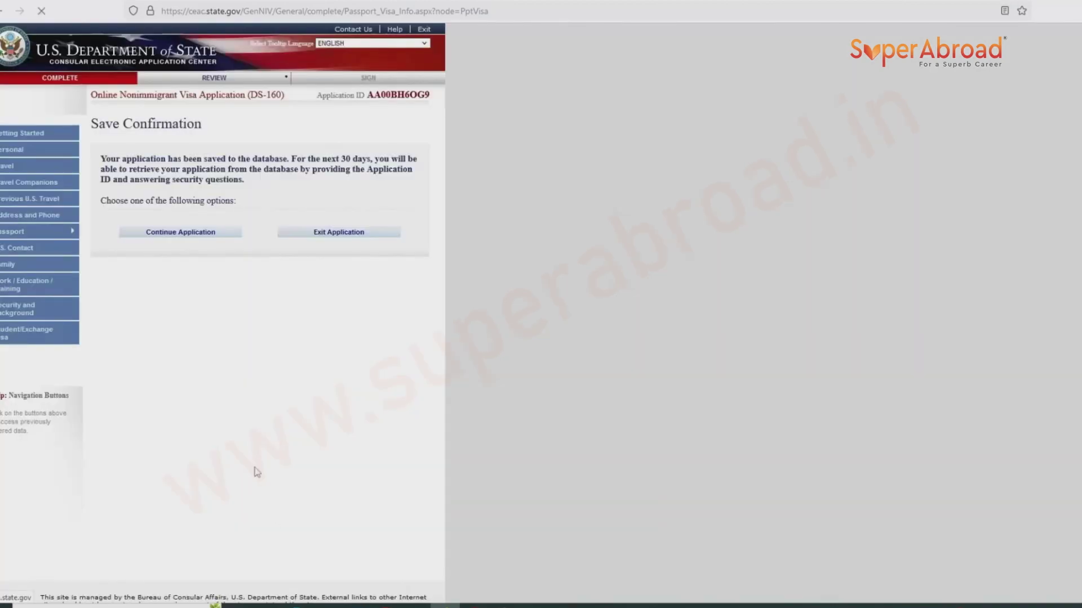
click(193, 232)
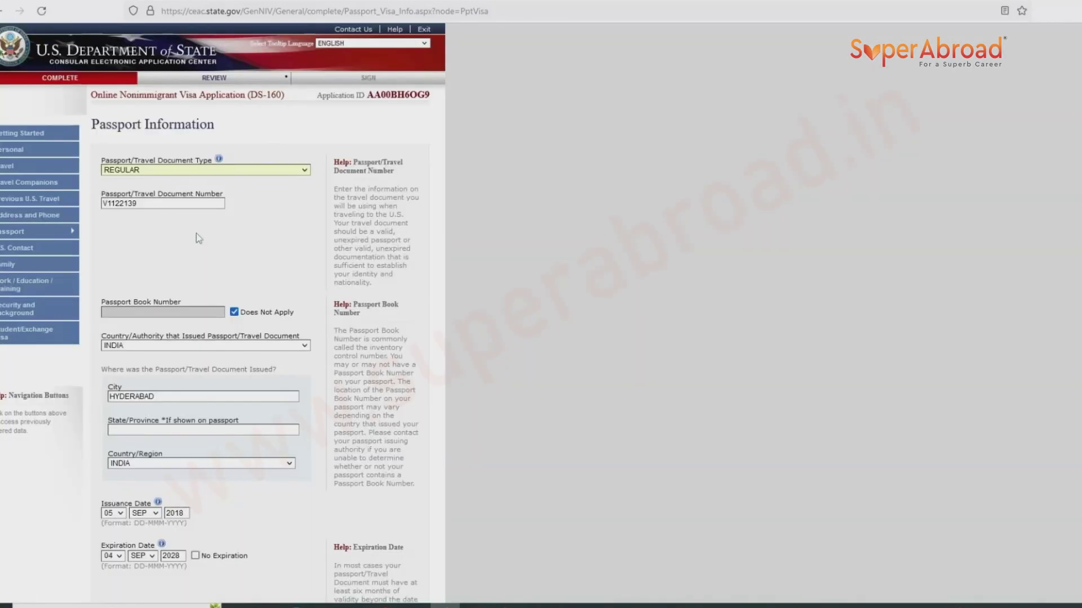
Leave the finished passport section and choose to return to the review.
scroll(225, 274, down, 5)
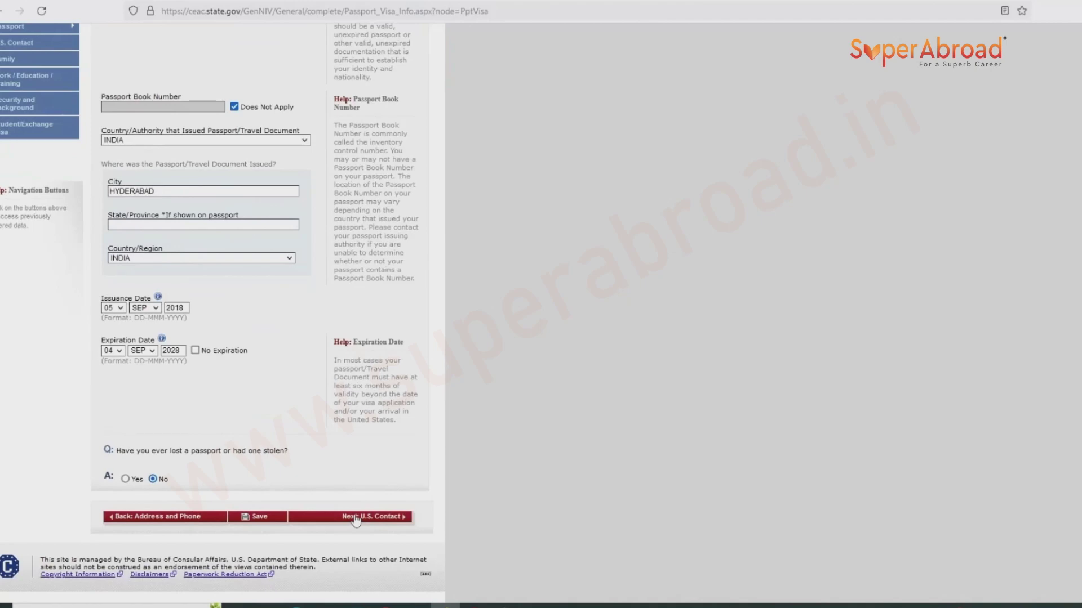
click(356, 518)
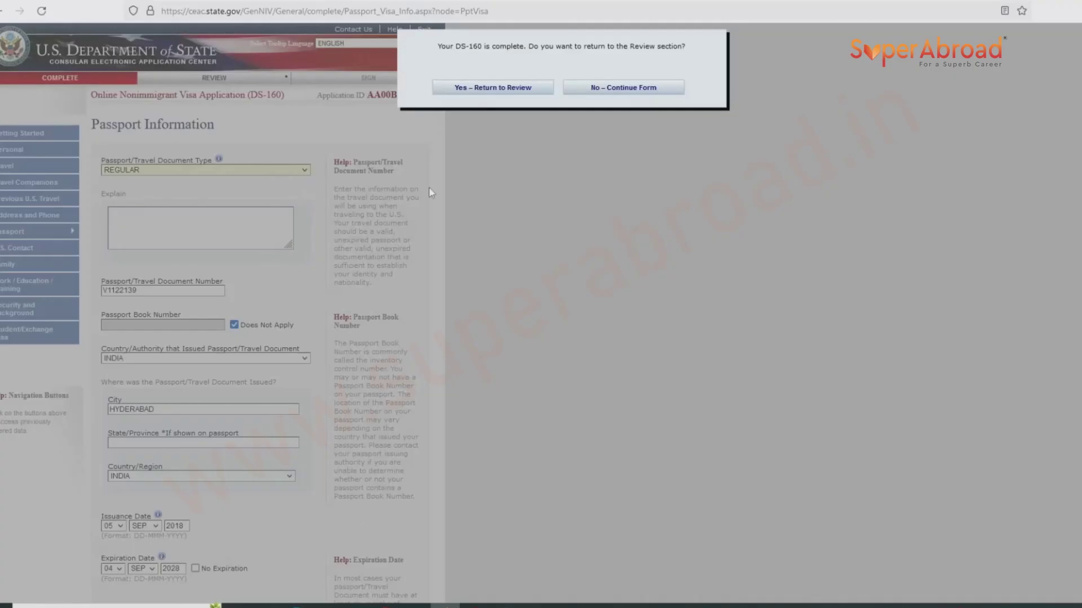
click(482, 91)
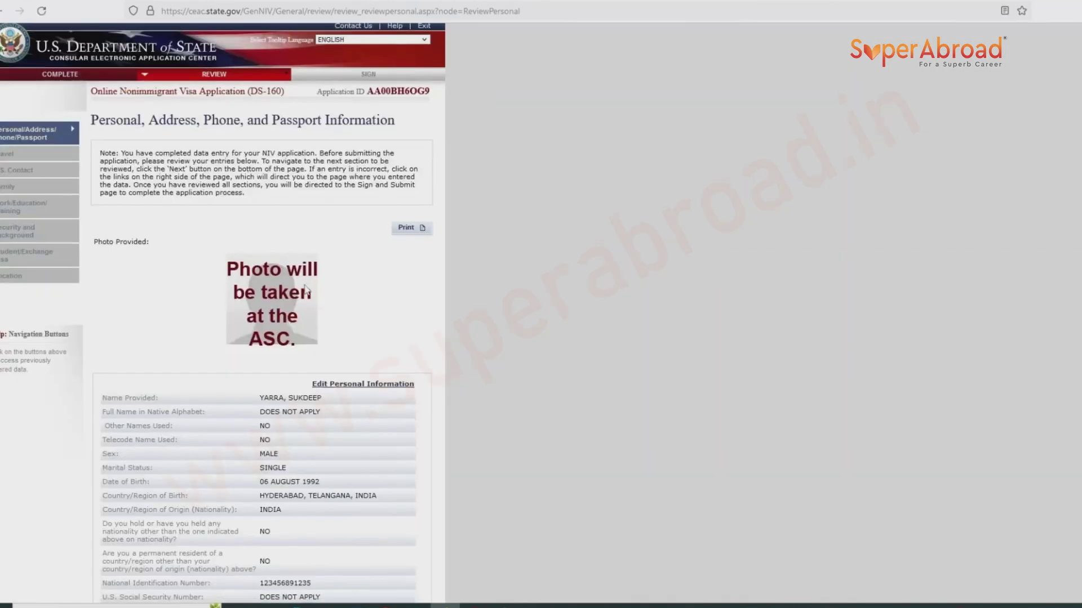
Step through the travel, U.S. contact and family review pages.
scroll(305, 289, down, 5)
scroll(304, 290, down, 5)
click(354, 522)
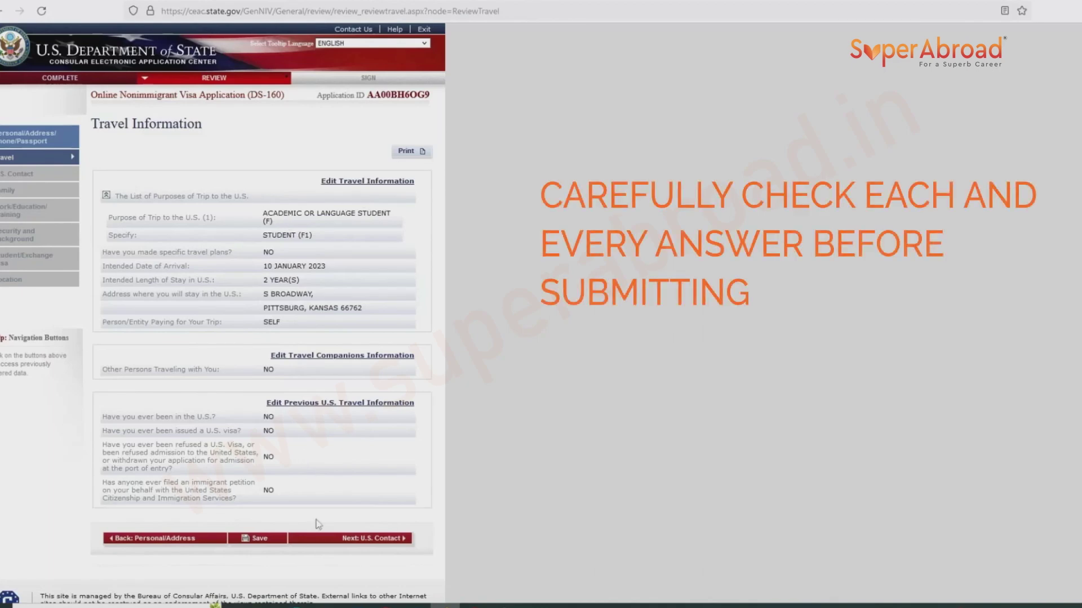
click(353, 539)
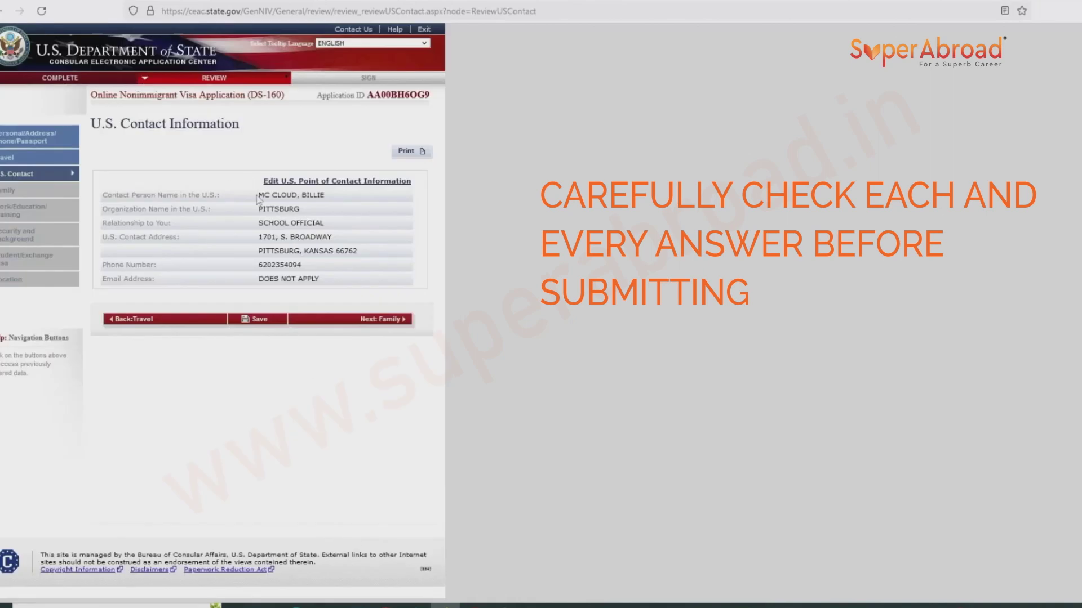
click(349, 322)
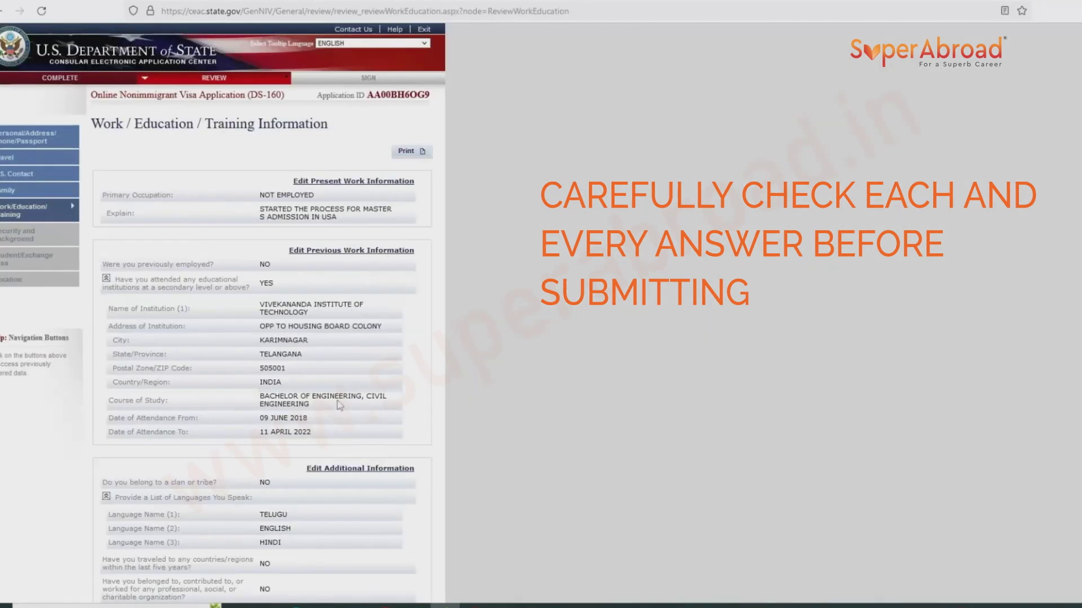
Step through the security, student/exchange and location review pages on to Sign and Submit.
scroll(338, 407, down, 3)
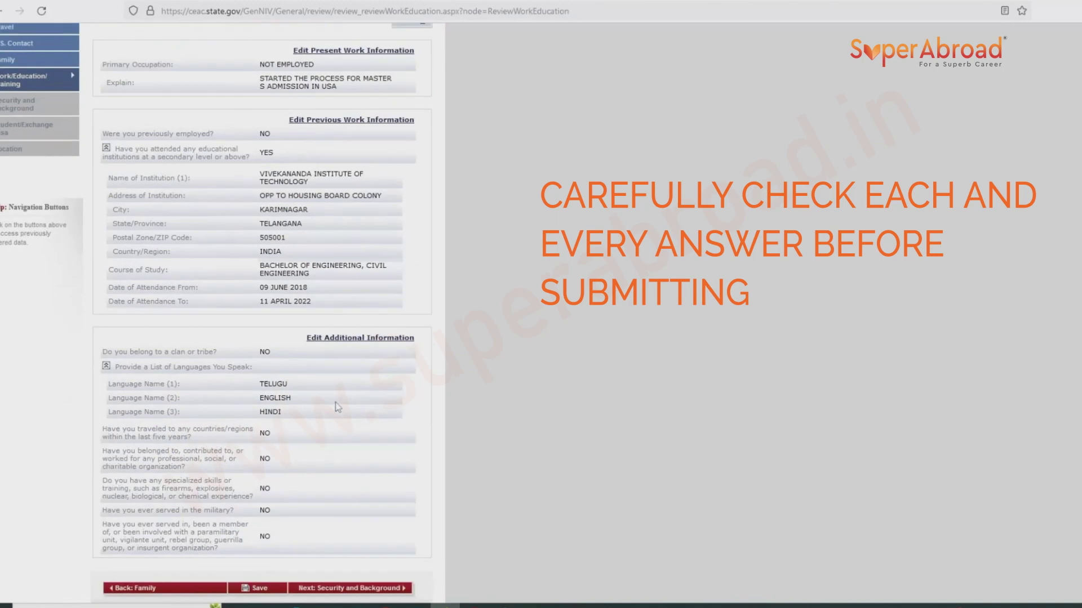
scroll(339, 407, down, 3)
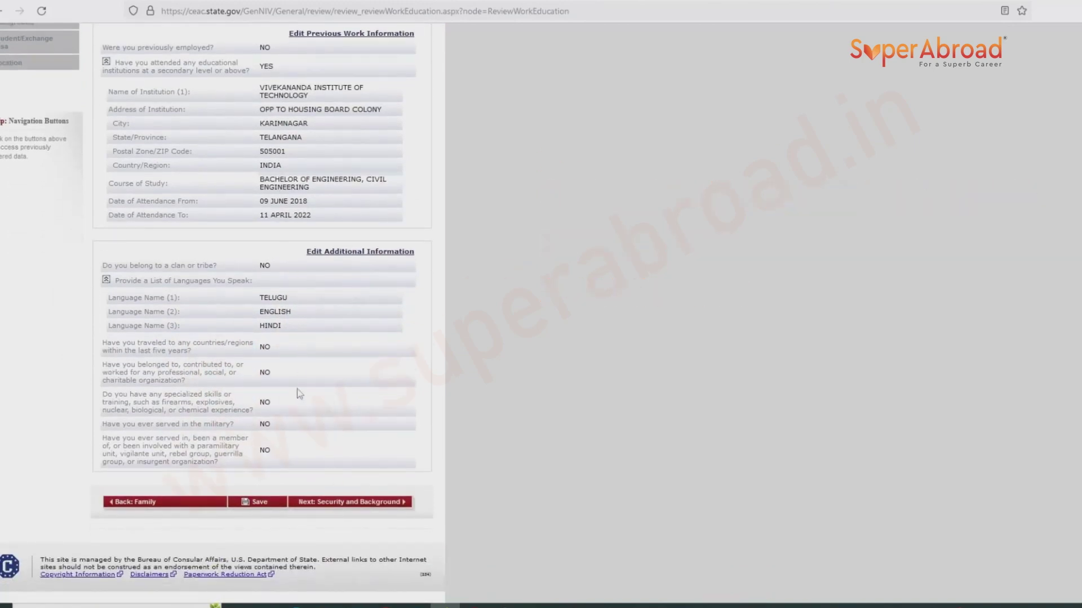
click(332, 502)
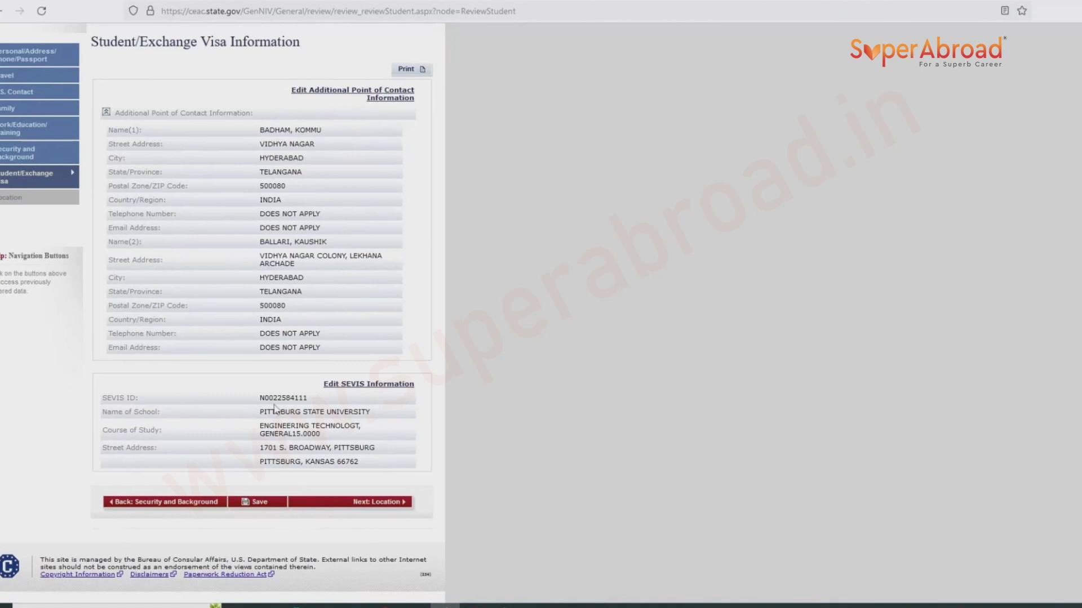
drag(276, 412, 348, 425)
click(361, 430)
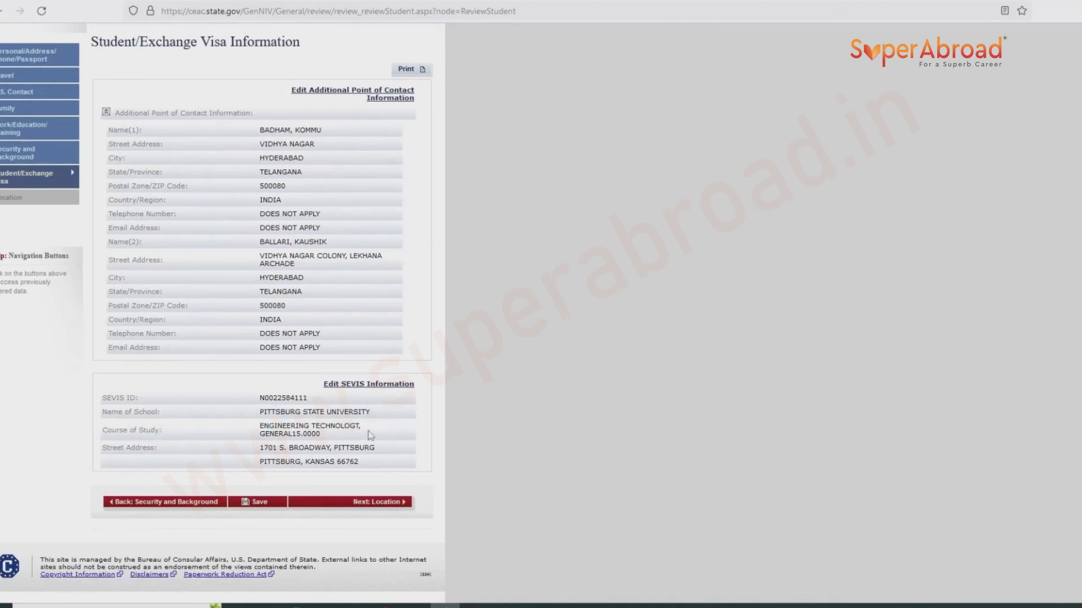
click(372, 508)
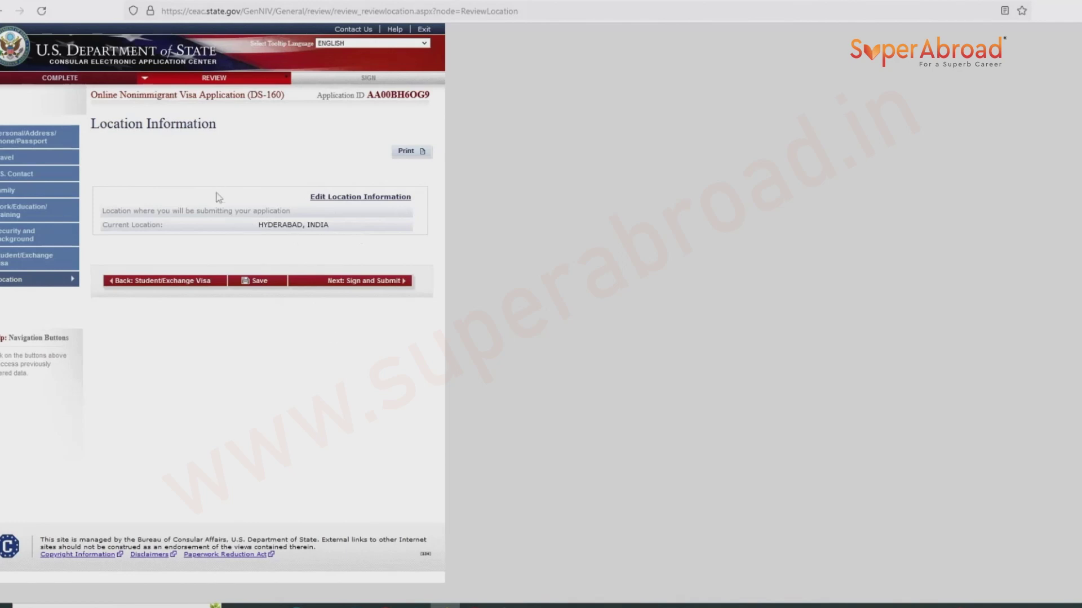
click(338, 284)
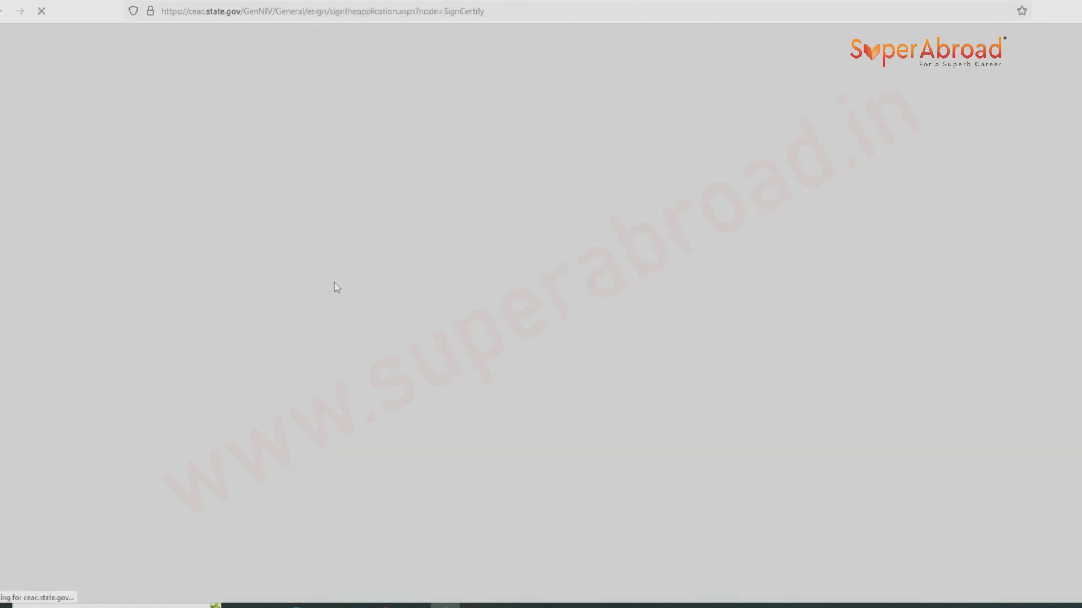
On the Sign and Submit page, answer No to having help preparing the application.
scroll(311, 300, down, 7)
scroll(311, 300, down, 2)
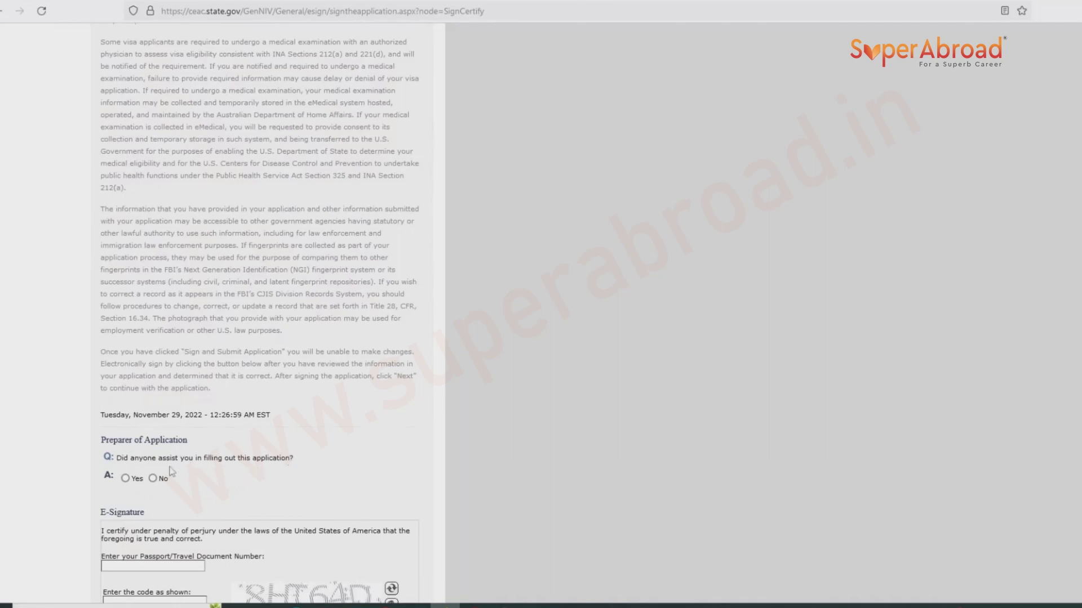
click(153, 479)
Enter the passport number and the verification code for the e-signature.
scroll(157, 468, down, 3)
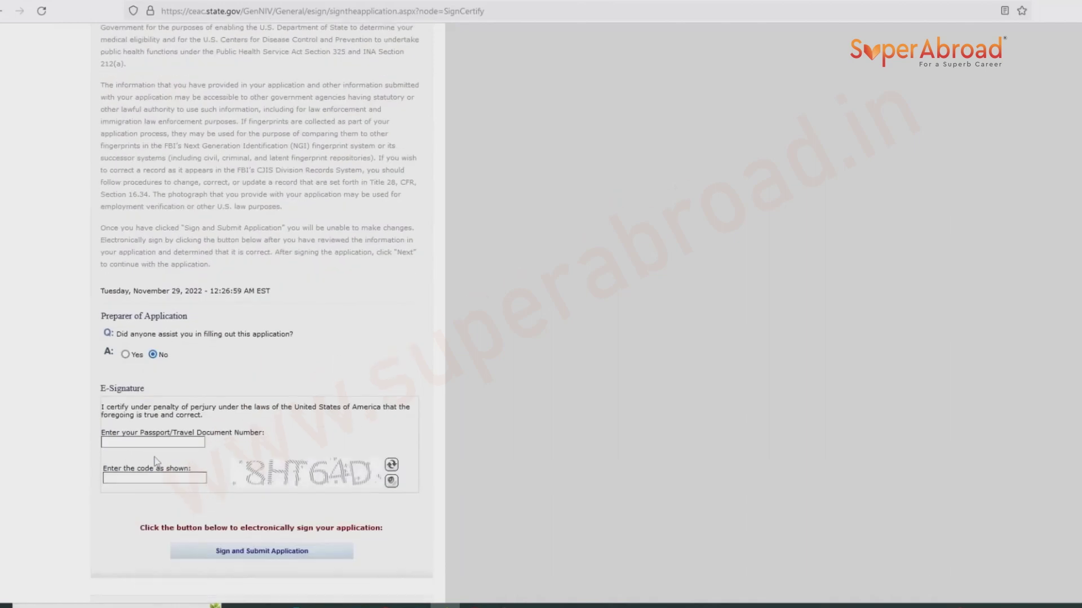
click(155, 444)
text(8)
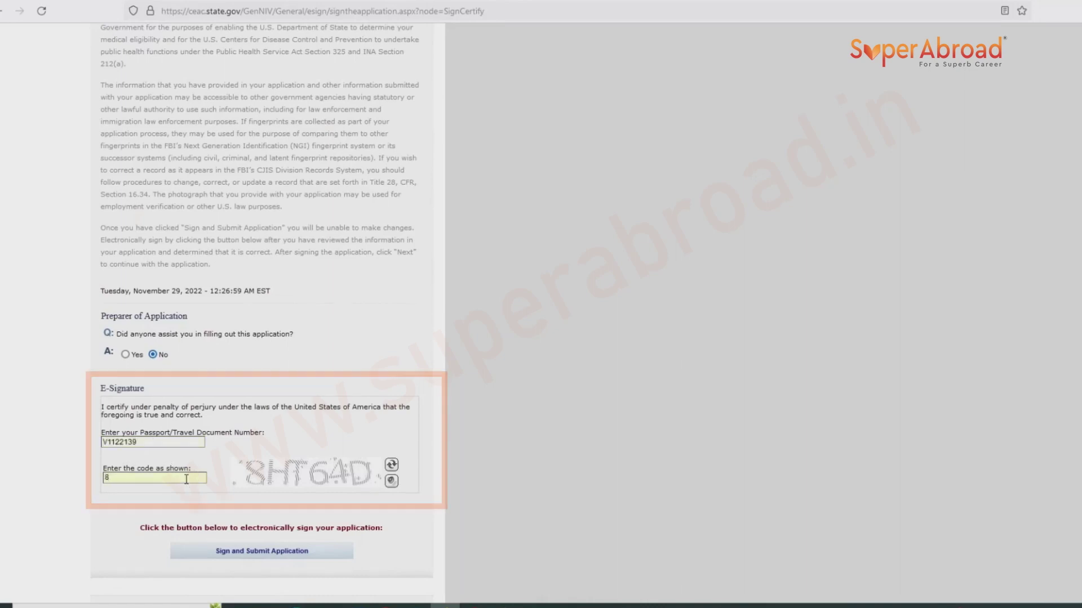
text(HT64D)
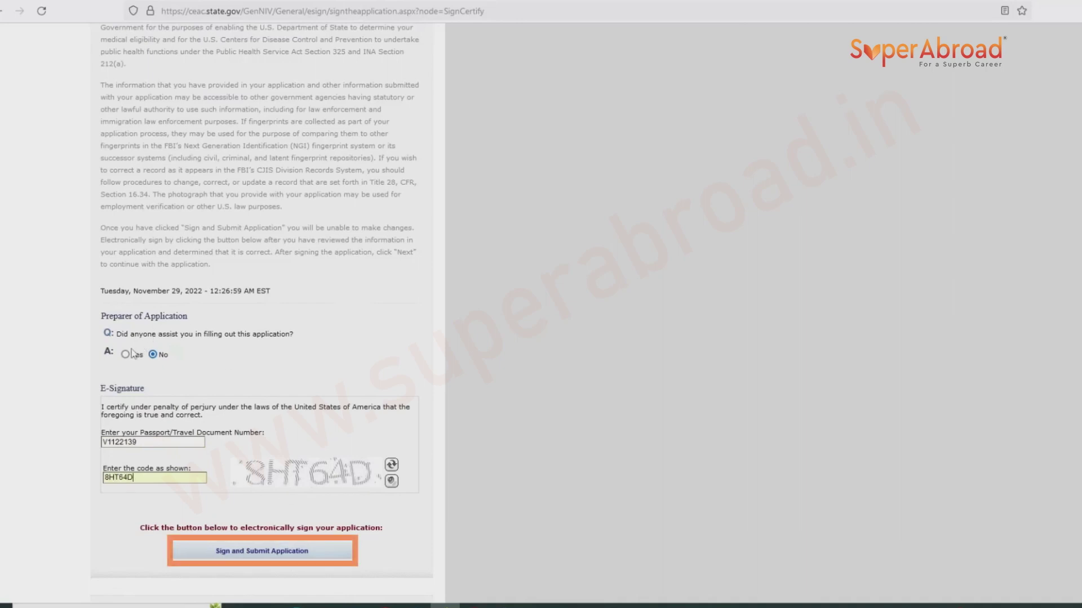
Sign and submit the application and go on to the confirmation page.
scroll(242, 507, down, 2)
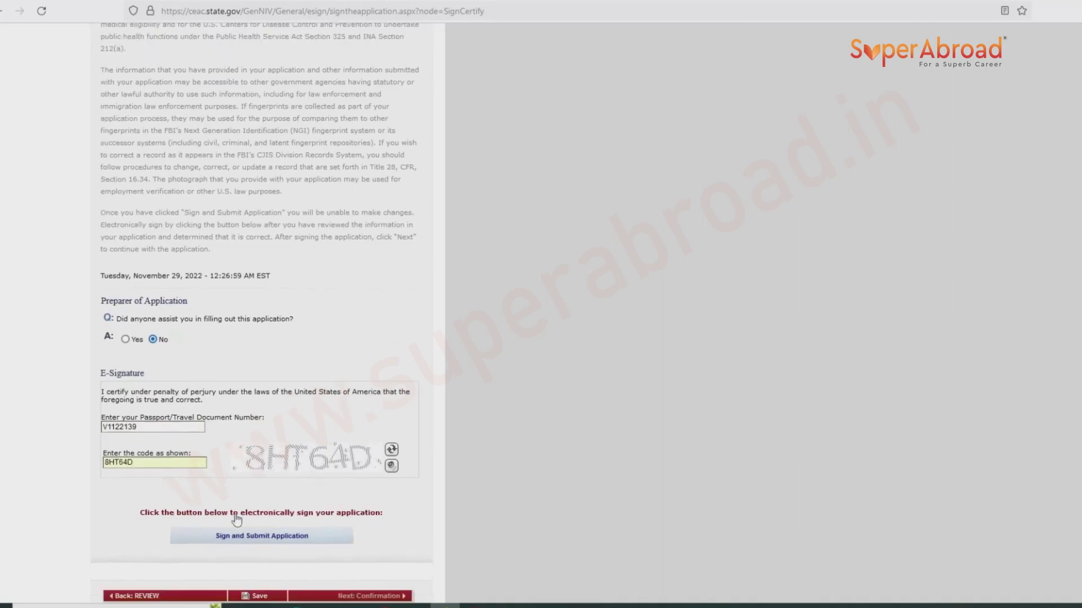
click(255, 441)
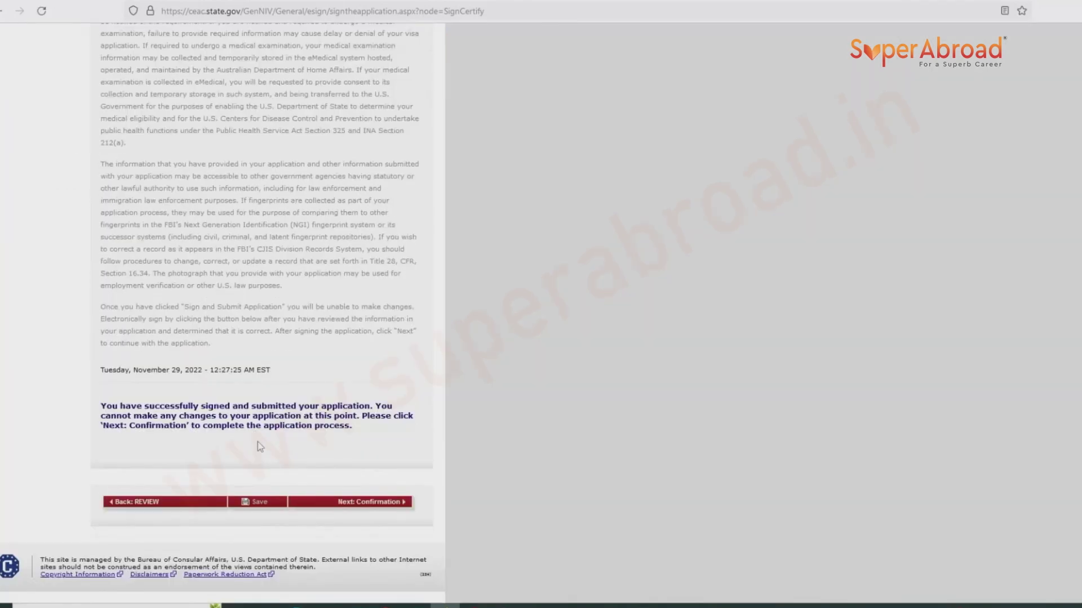
click(349, 504)
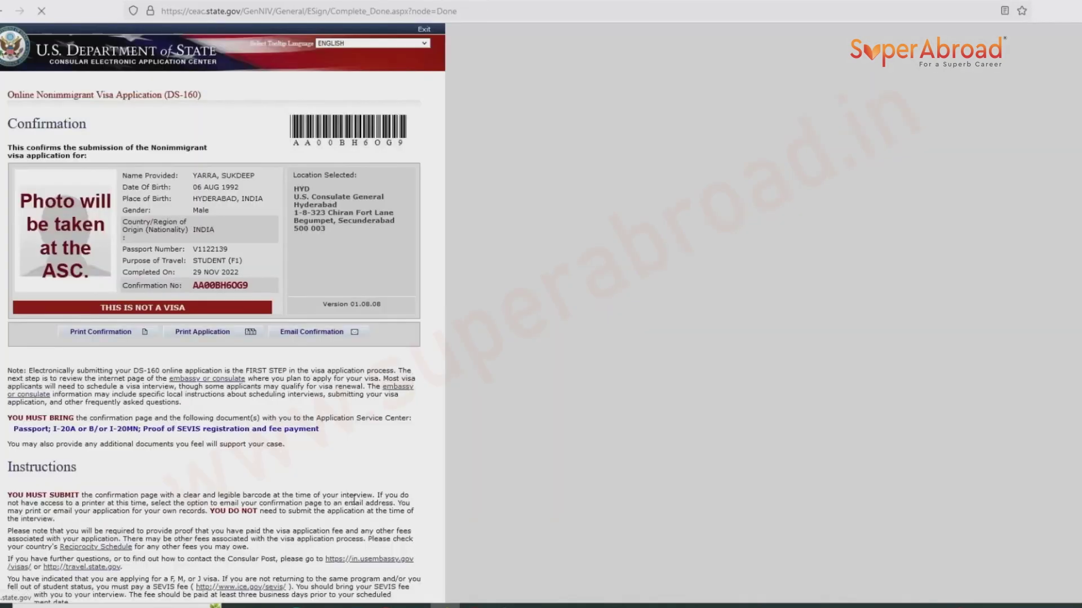
Print the confirmation page with Save to PDF and store it in Downloads as 'Nonimmigrant Visa - Confirmation Page'.
click(107, 333)
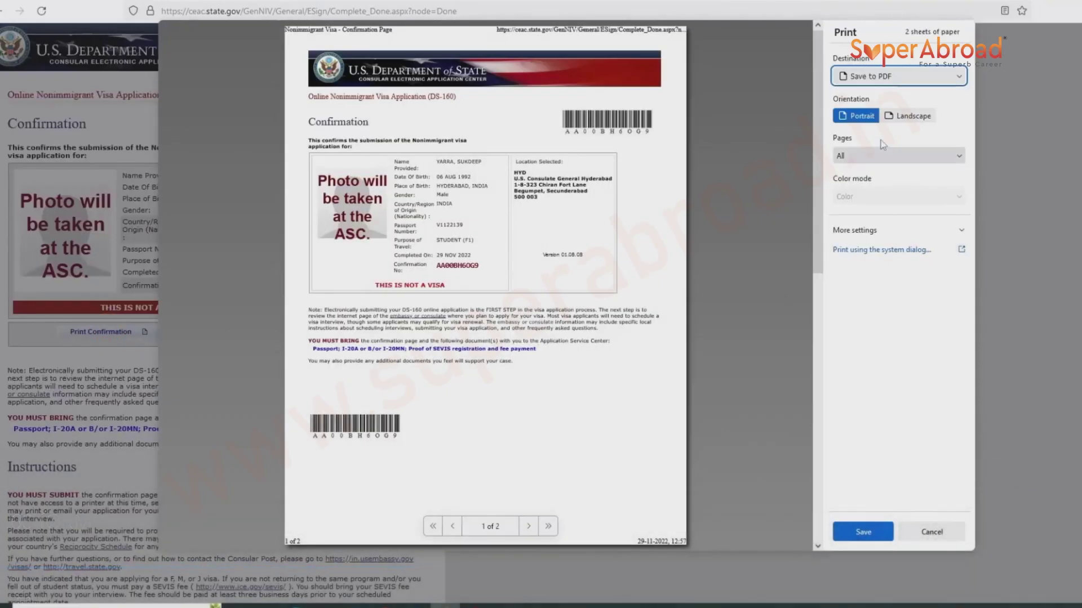
click(899, 76)
click(867, 108)
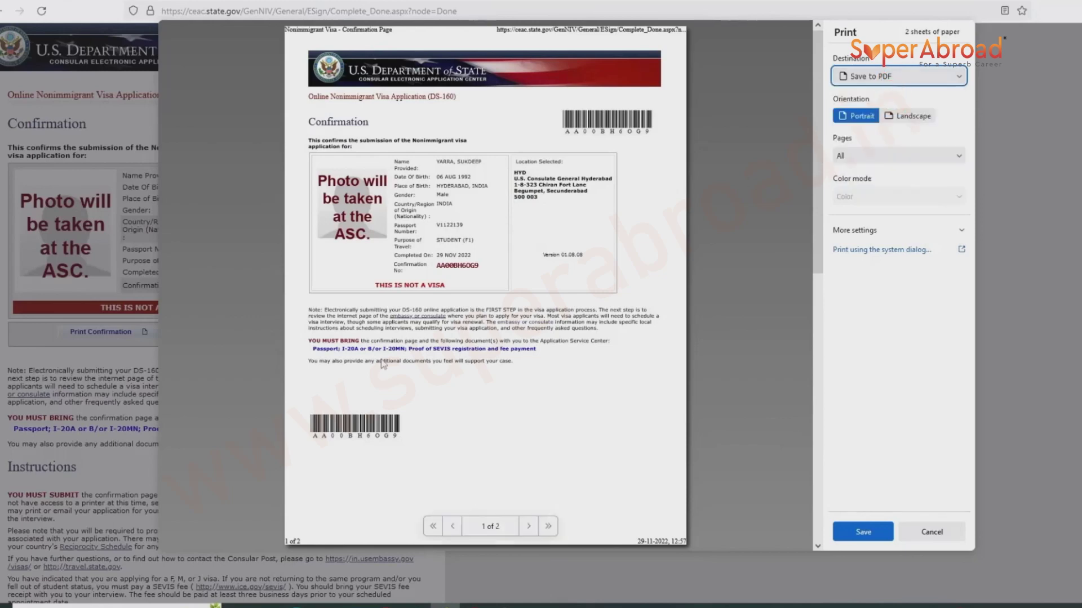
click(862, 532)
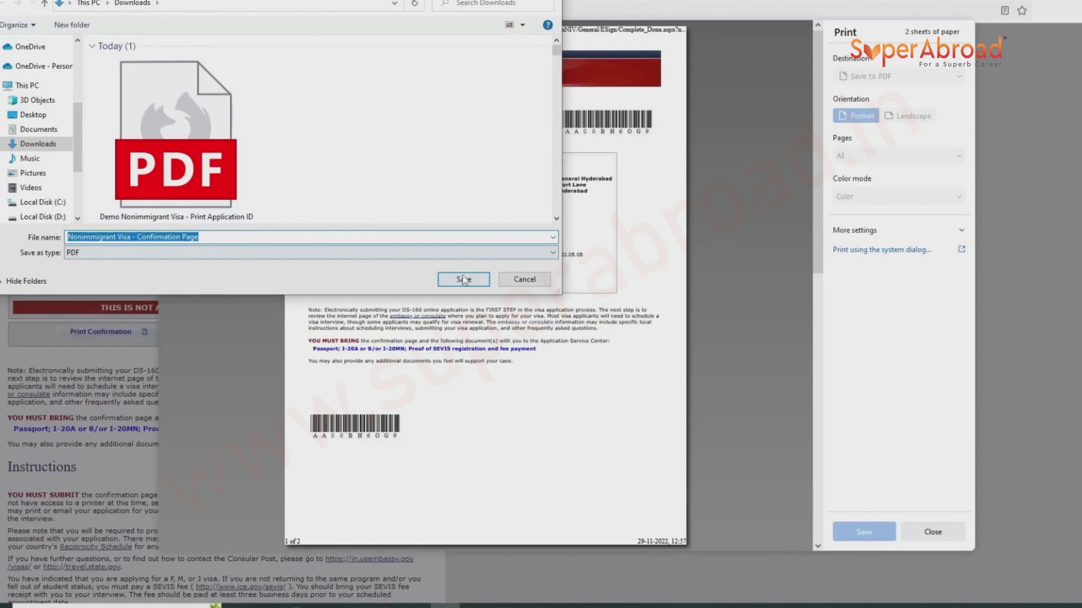
click(464, 279)
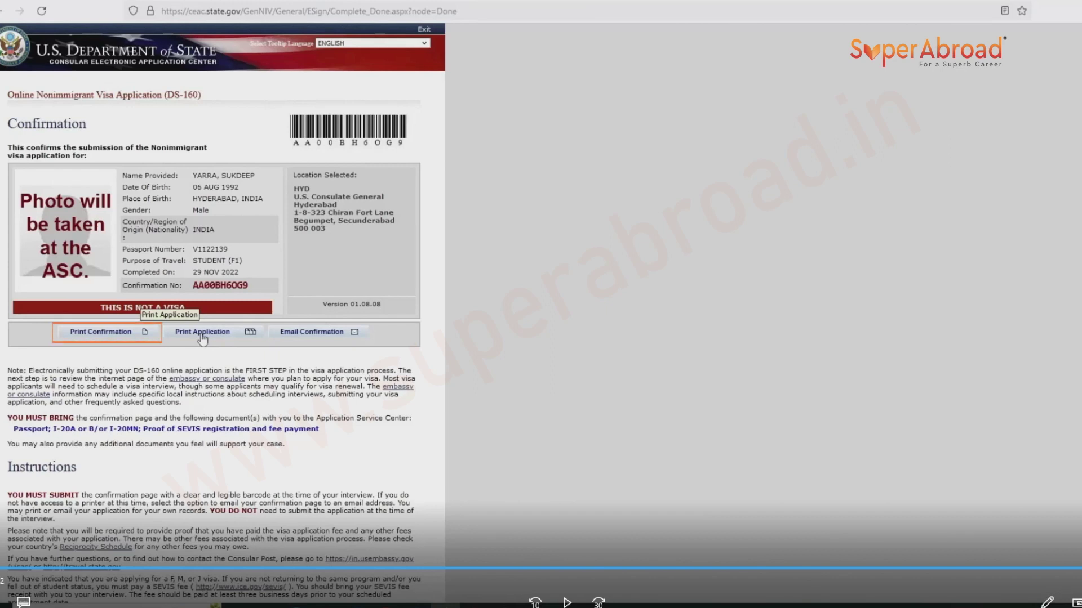
Acknowledge the printed-copy notice and save the full application printout as a PDF.
click(201, 334)
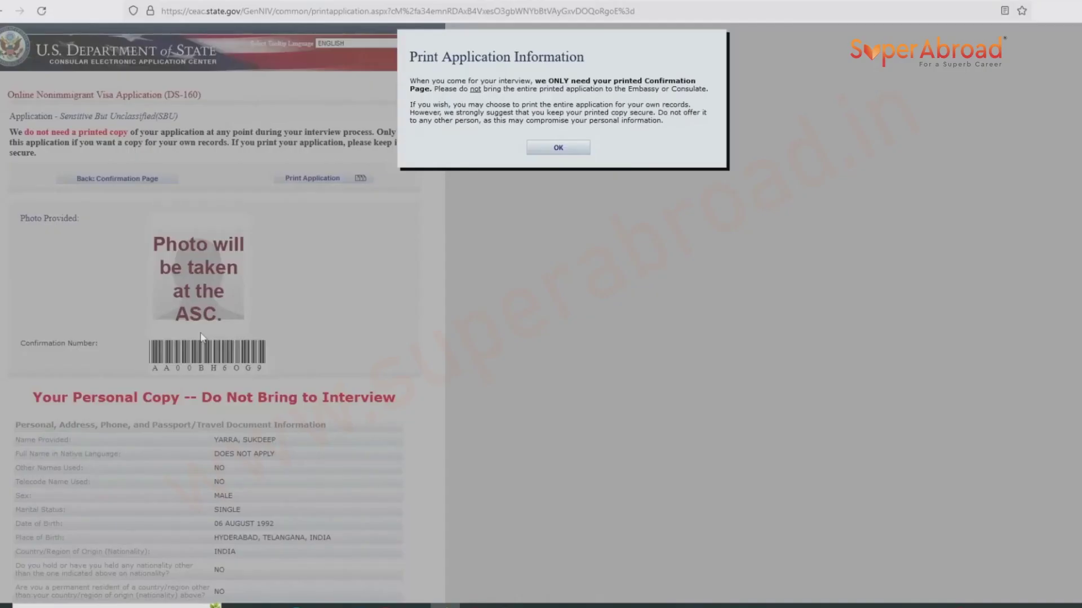
click(558, 148)
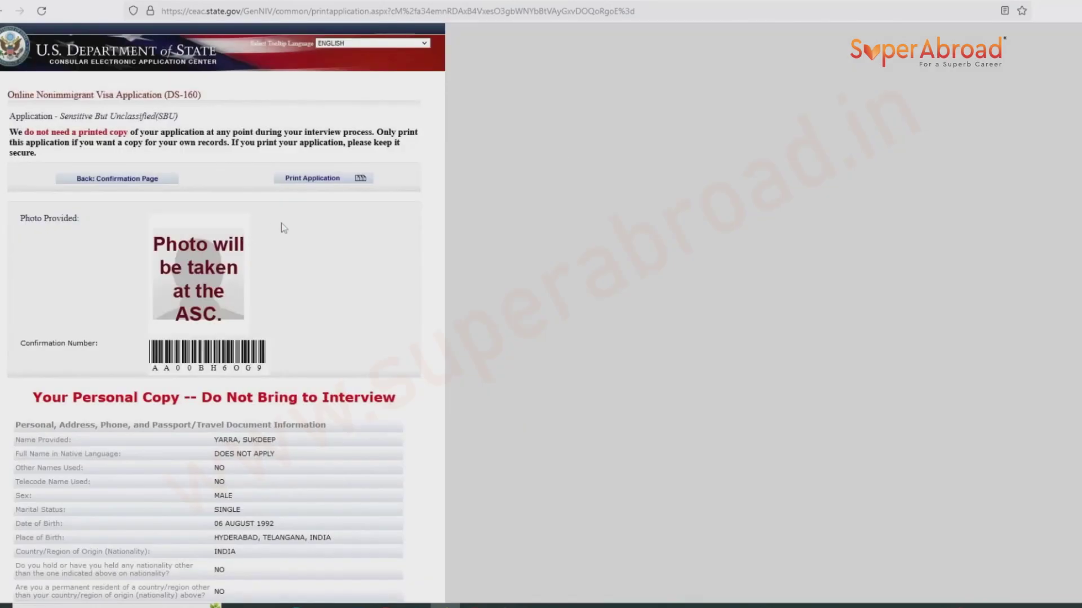
scroll(285, 231, down, 5)
scroll(286, 232, up, 4)
click(309, 157)
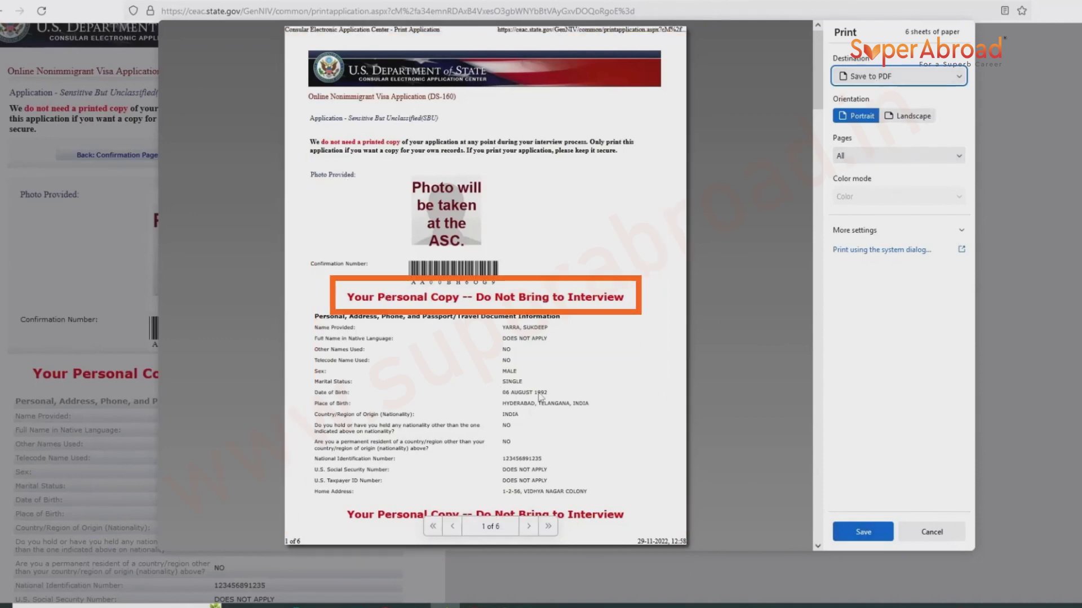
click(872, 533)
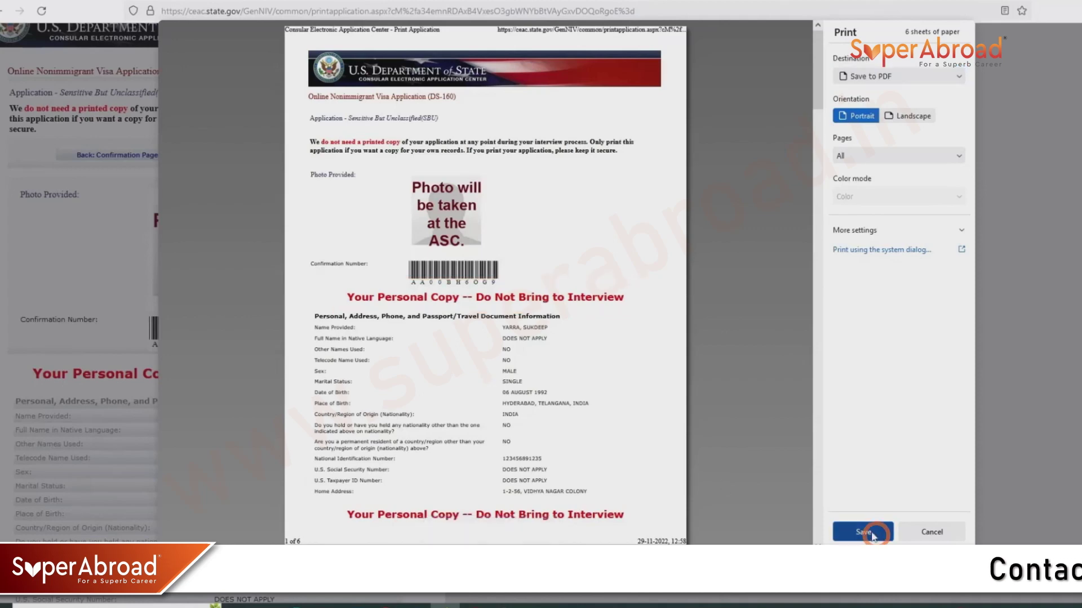
click(464, 279)
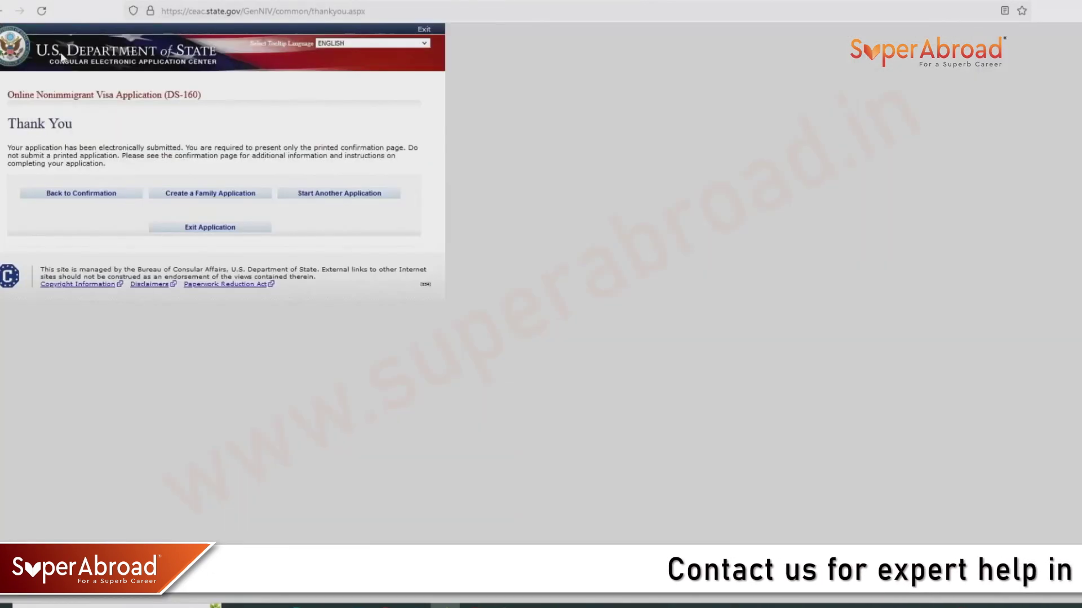
Email the confirmation to the address on file, answering No to an additional email address.
click(120, 197)
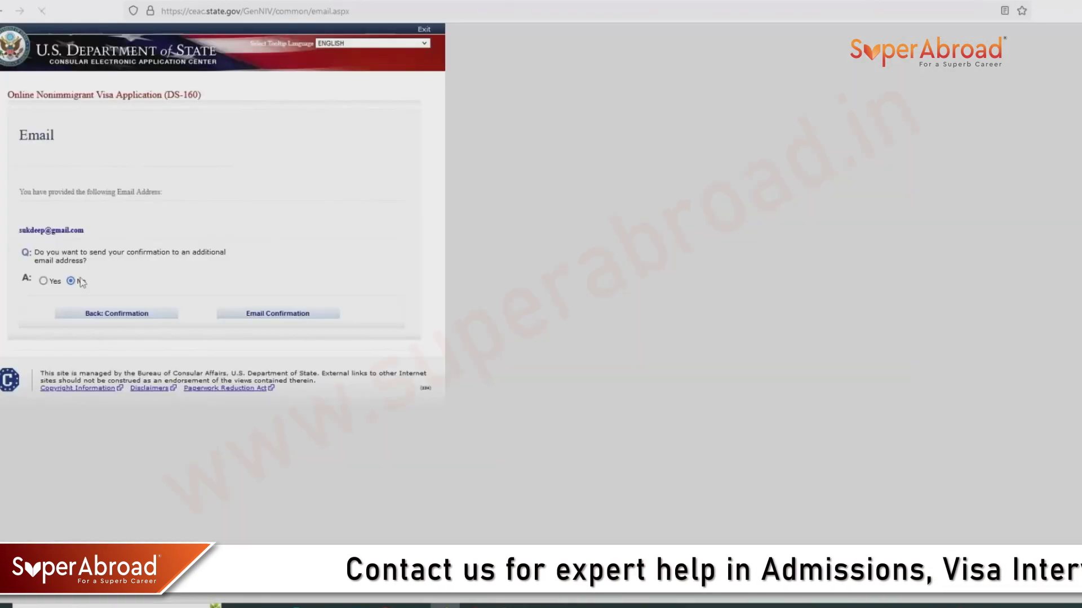
click(270, 317)
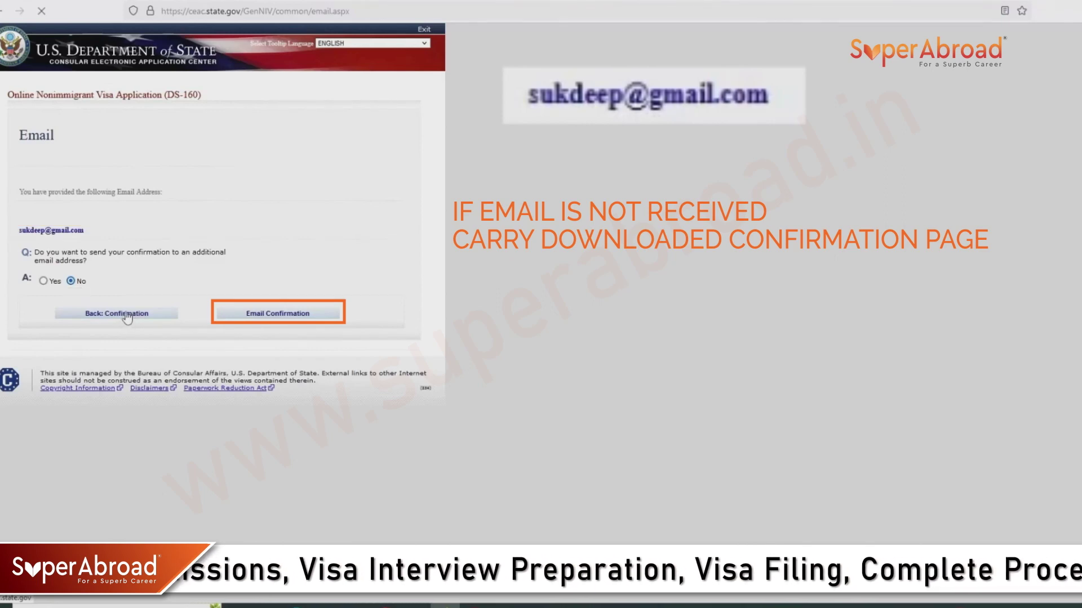
click(121, 317)
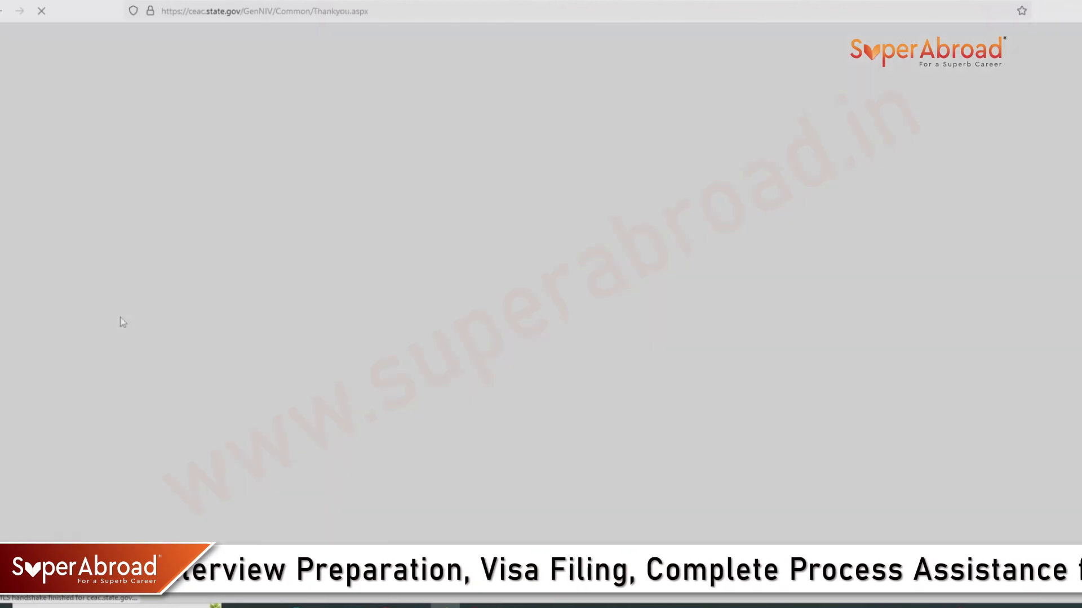